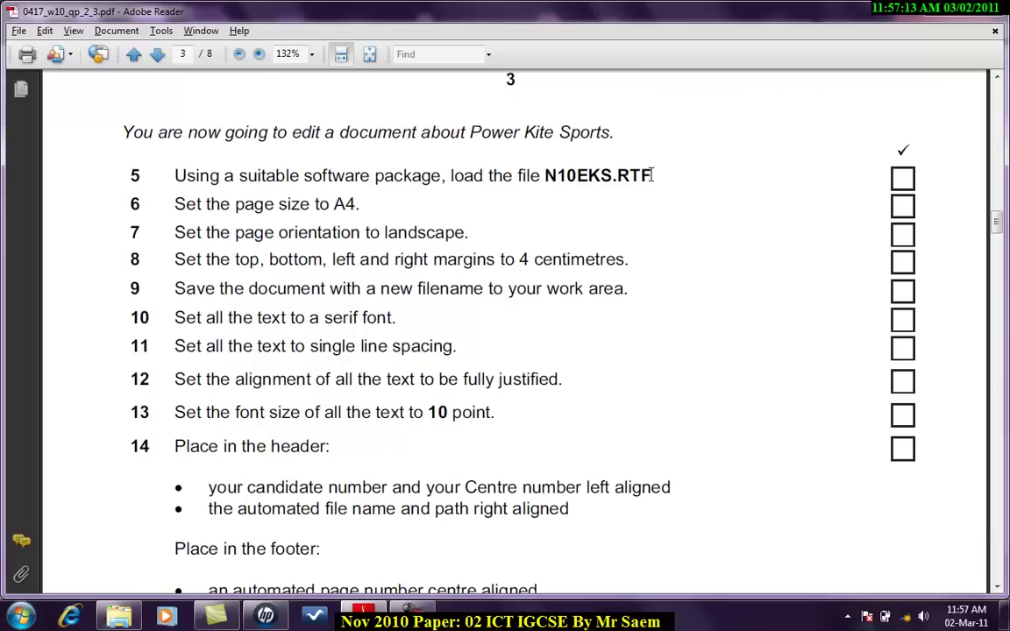
# Step: Open N10EKS.RTF from the supporting files folder in Word and zoom out to see more text
pyautogui.moveTo(652, 176); pyautogui.dragTo(616, 176)
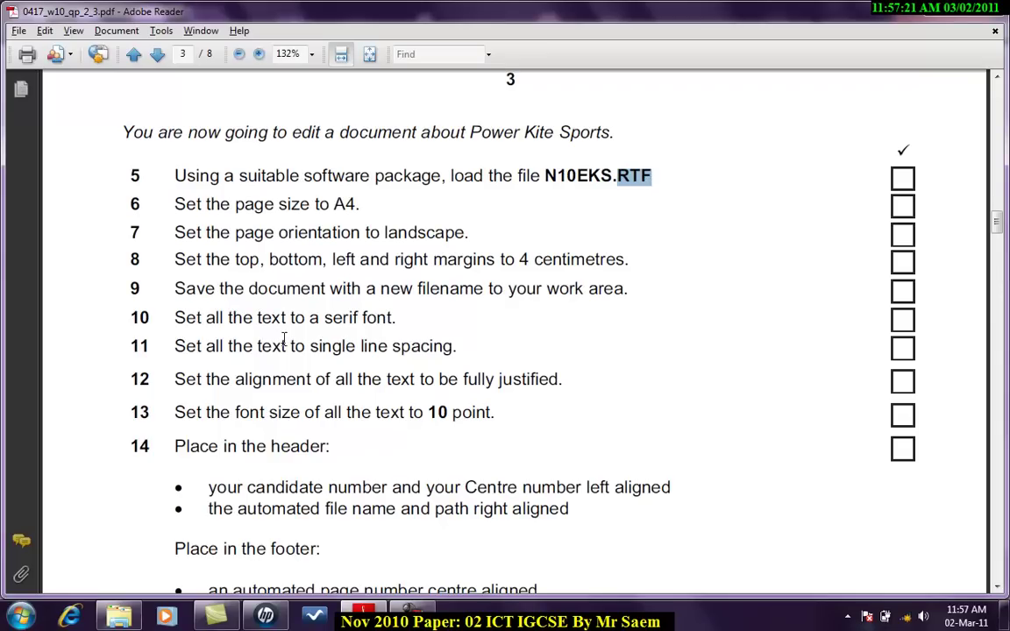
pyautogui.click(127, 616)
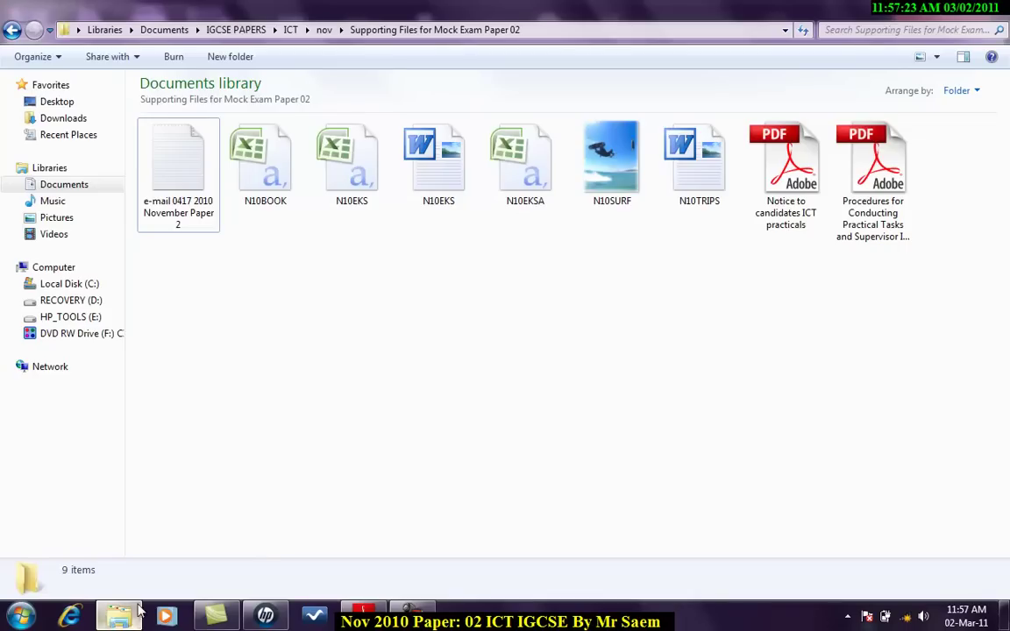
pyautogui.click(417, 185)
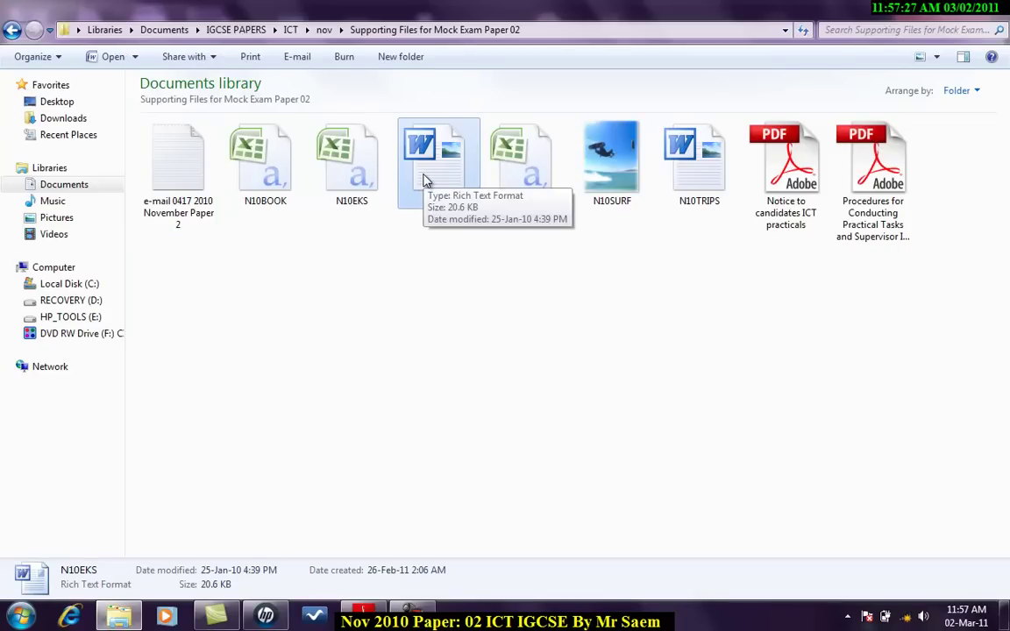
pyautogui.doubleClick(422, 180)
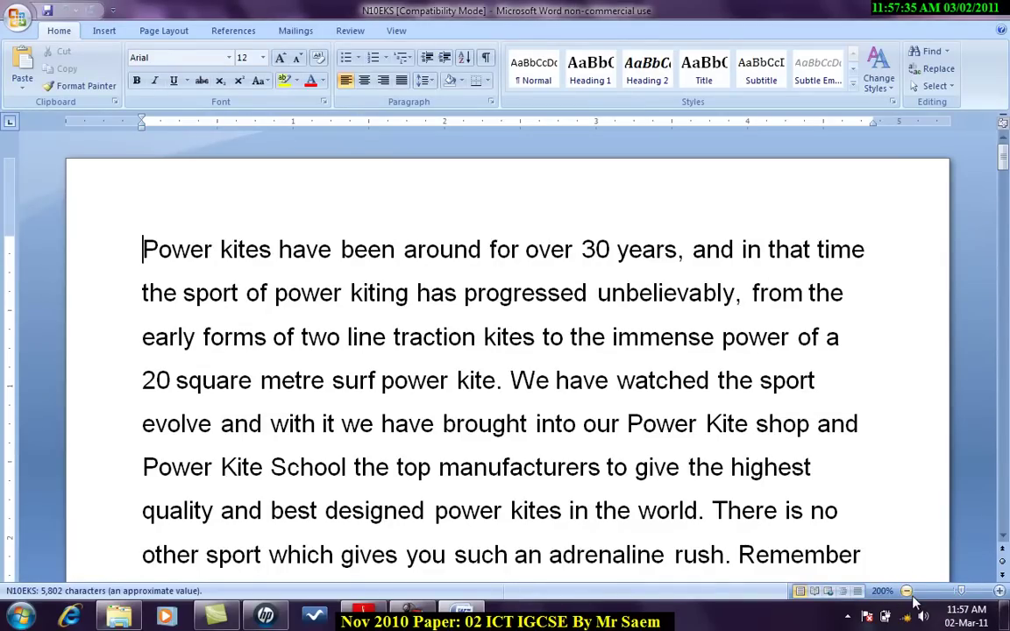
pyautogui.moveTo(966, 596); pyautogui.dragTo(956, 597)
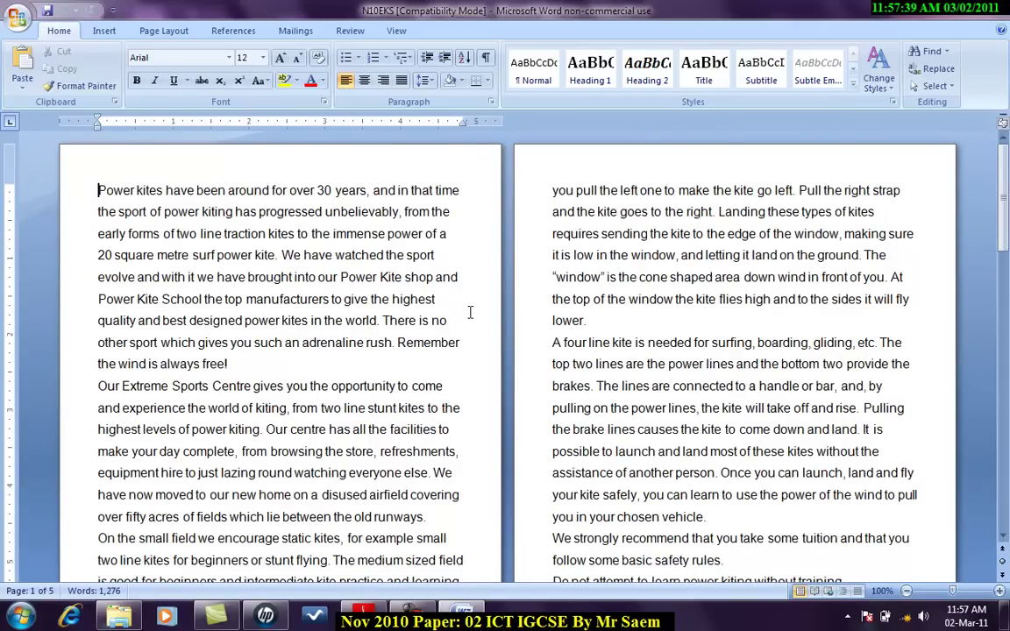
pyautogui.hotkey('alt', 'Tab')
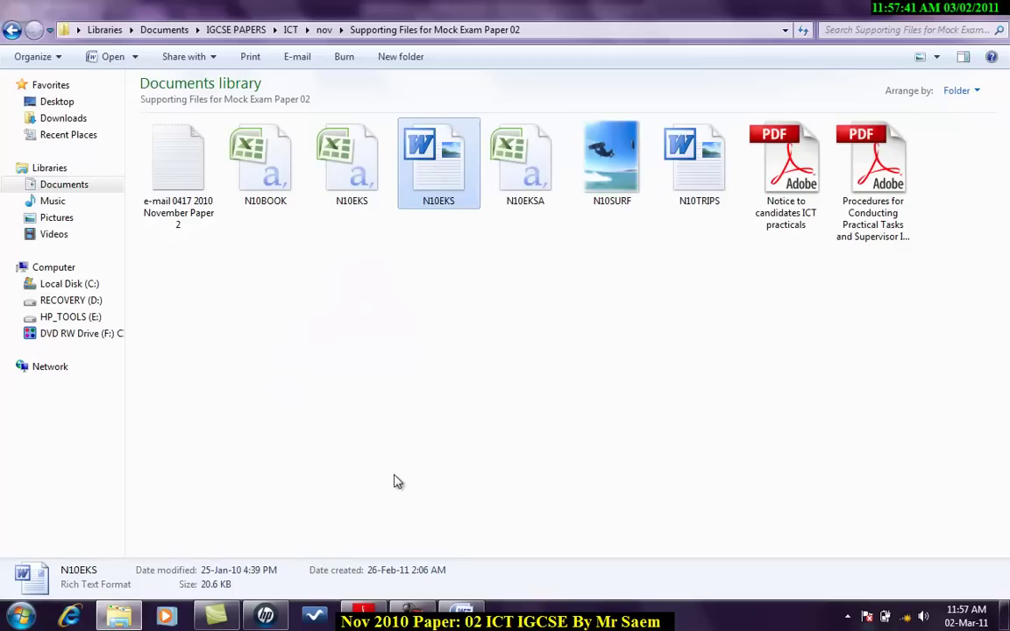
pyautogui.hotkey('alt', 'Tab')
pyautogui.hotkey('alt', 'Tab')
pyautogui.hotkey('alt', 'Tab')
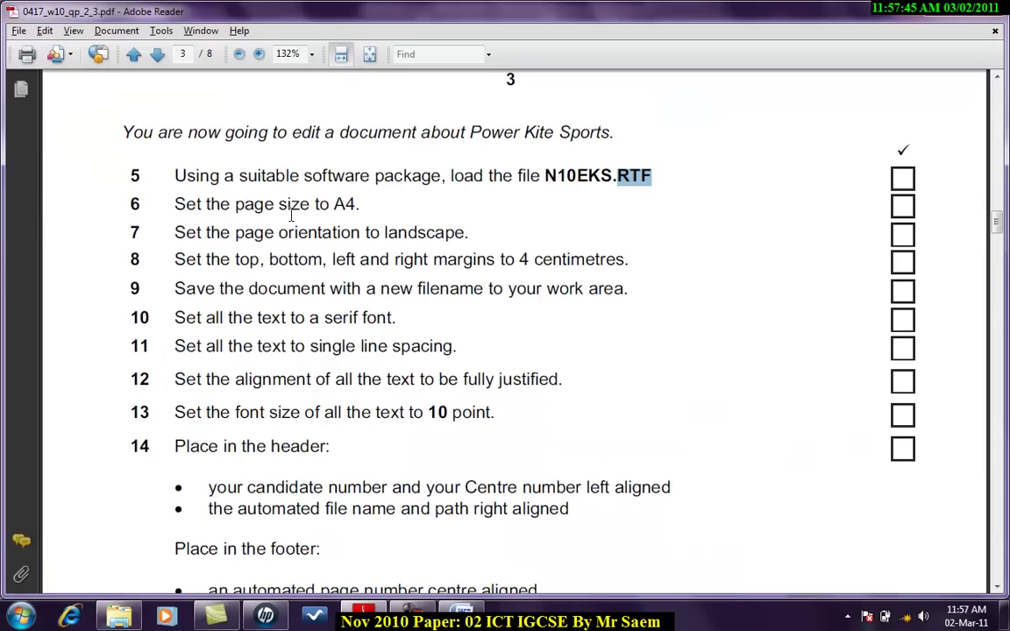
# Step: Choose A4 from the Page Layout Size list and Landscape from Orientation
pyautogui.hotkey('alt', 'Tab')
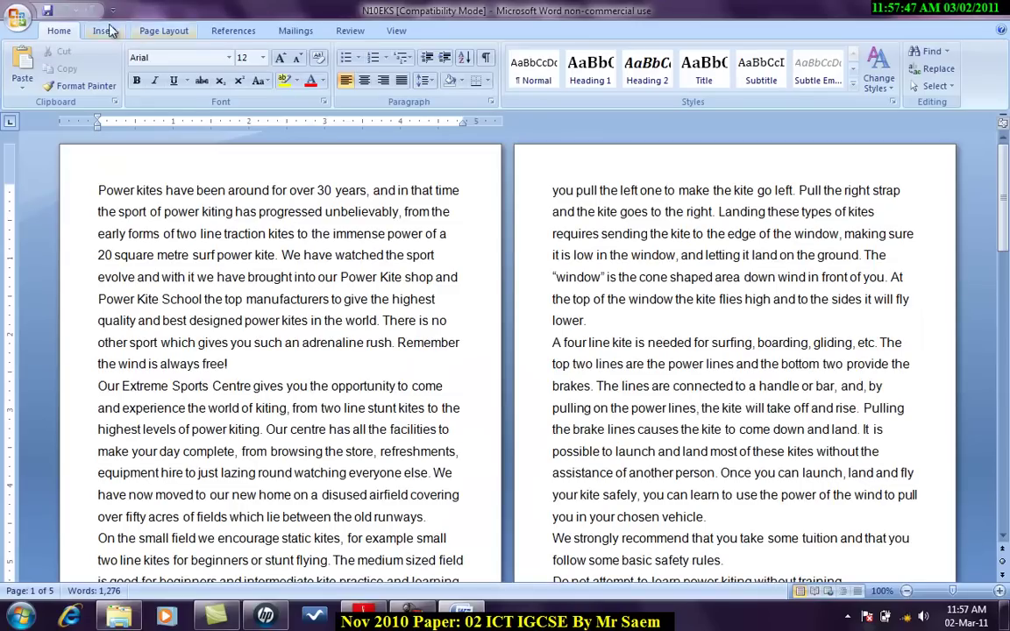
pyautogui.click(142, 29)
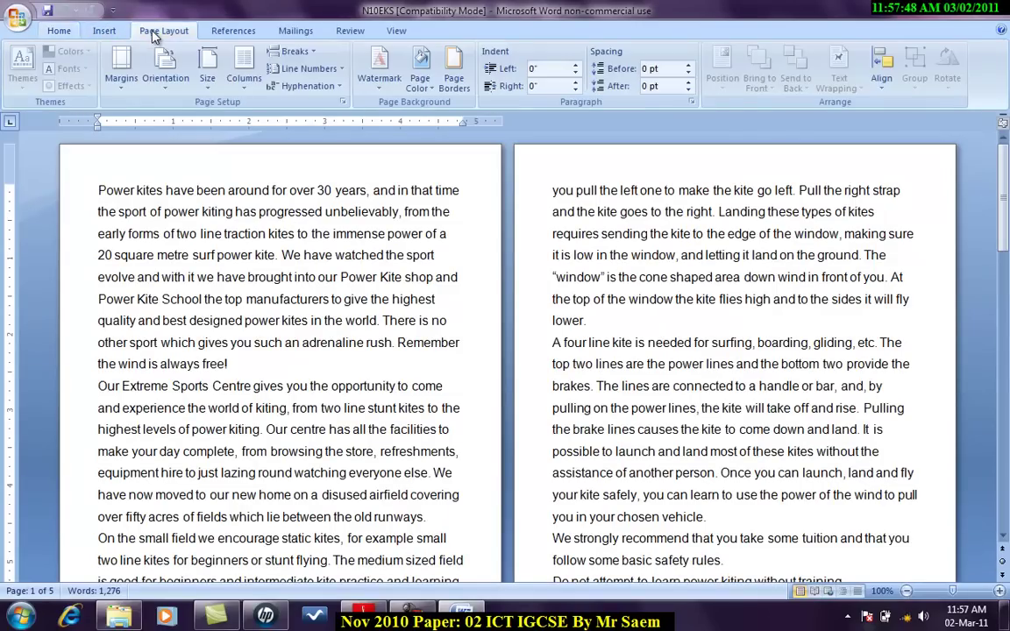
pyautogui.click(207, 71)
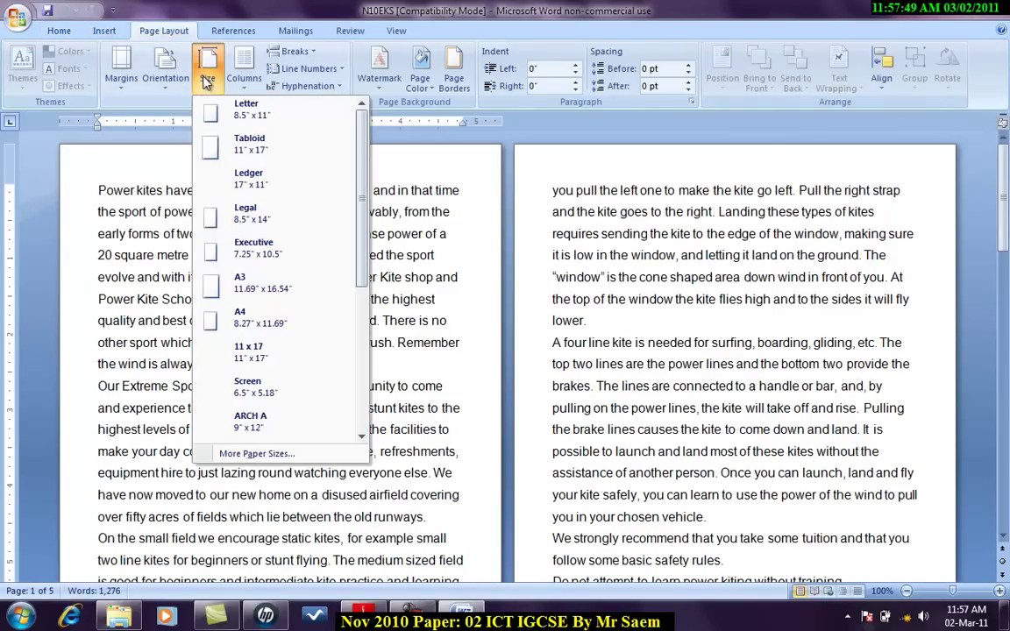
pyautogui.click(263, 318)
pyautogui.hotkey('alt', 'Tab')
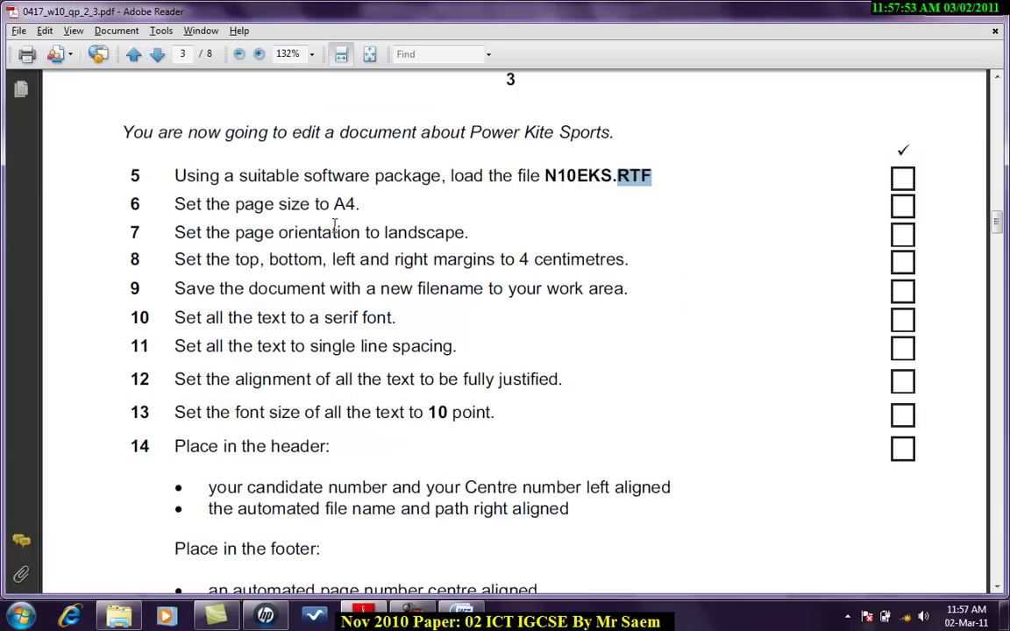
pyautogui.hotkey('alt', 'Tab')
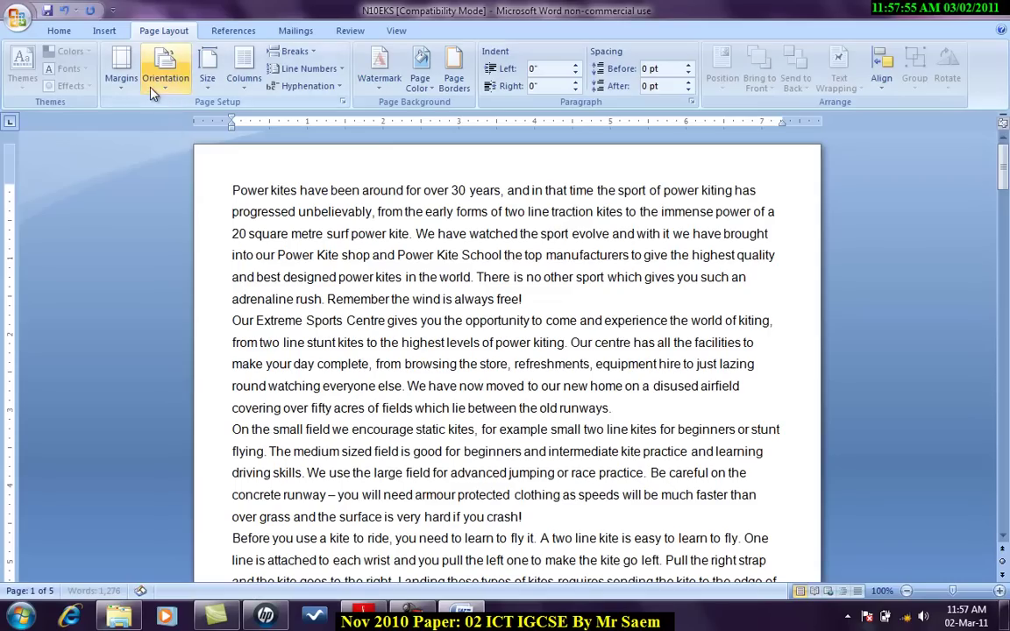
pyautogui.click(166, 77)
pyautogui.click(171, 147)
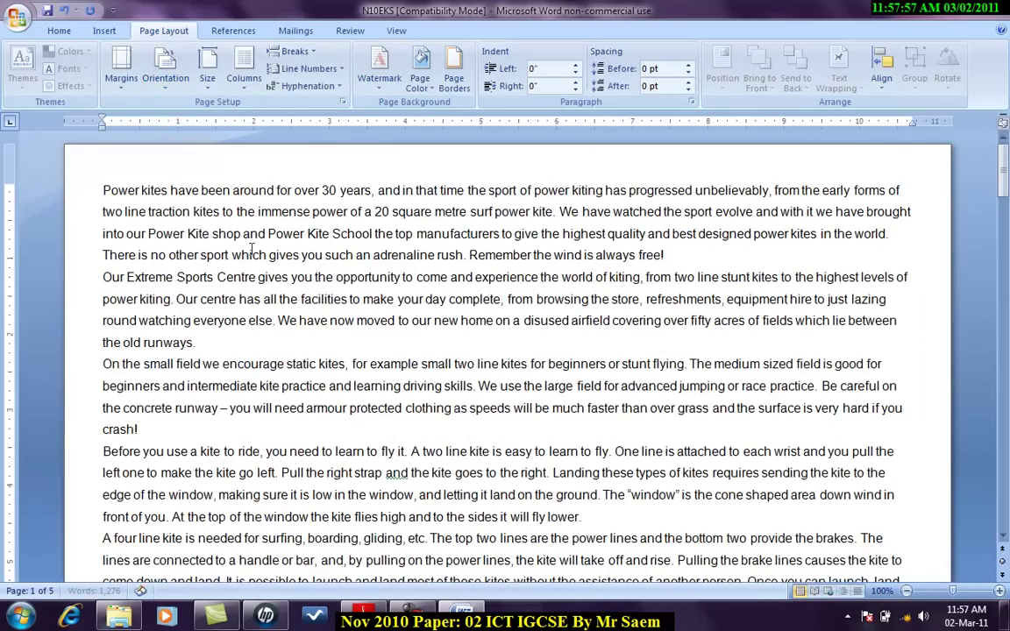
pyautogui.hotkey('alt', 'Tab')
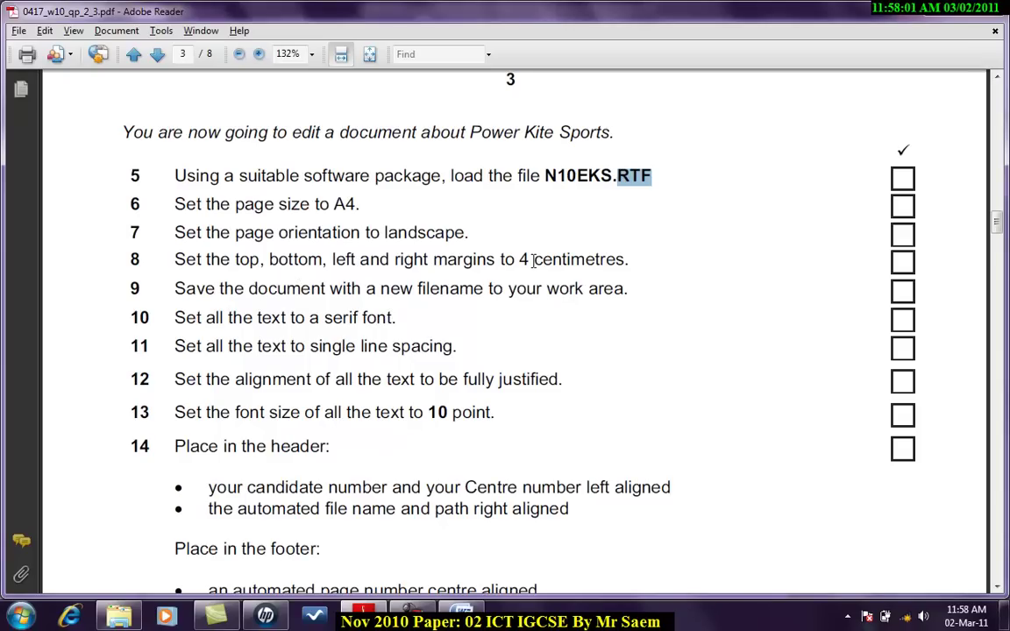
# Step: Open the Custom Margins dialog, then cancel it because it shows inches
pyautogui.hotkey('alt', 'Tab')
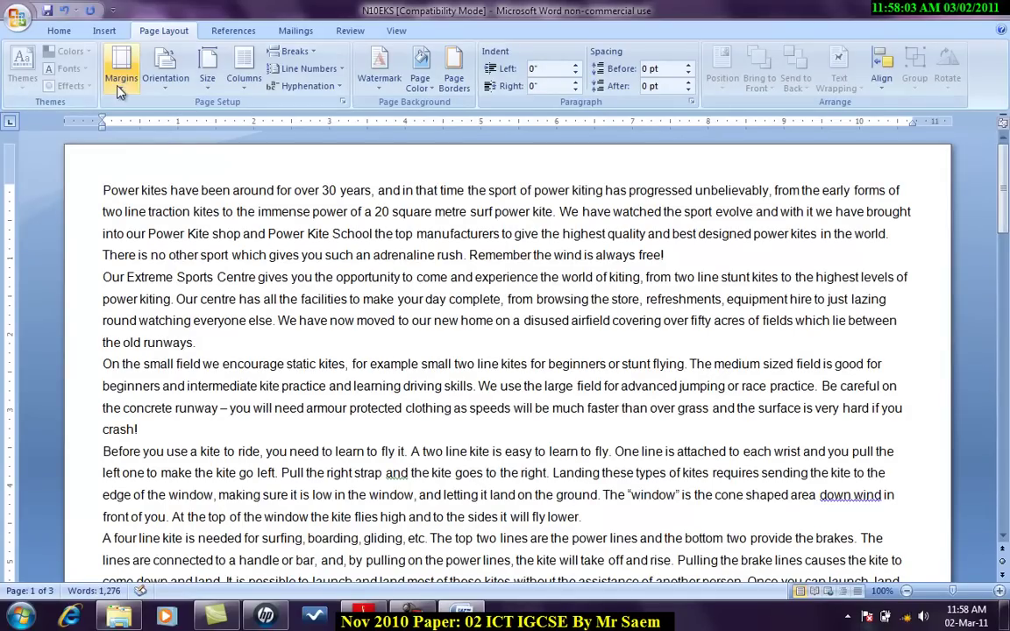
pyautogui.click(108, 78)
pyautogui.click(173, 394)
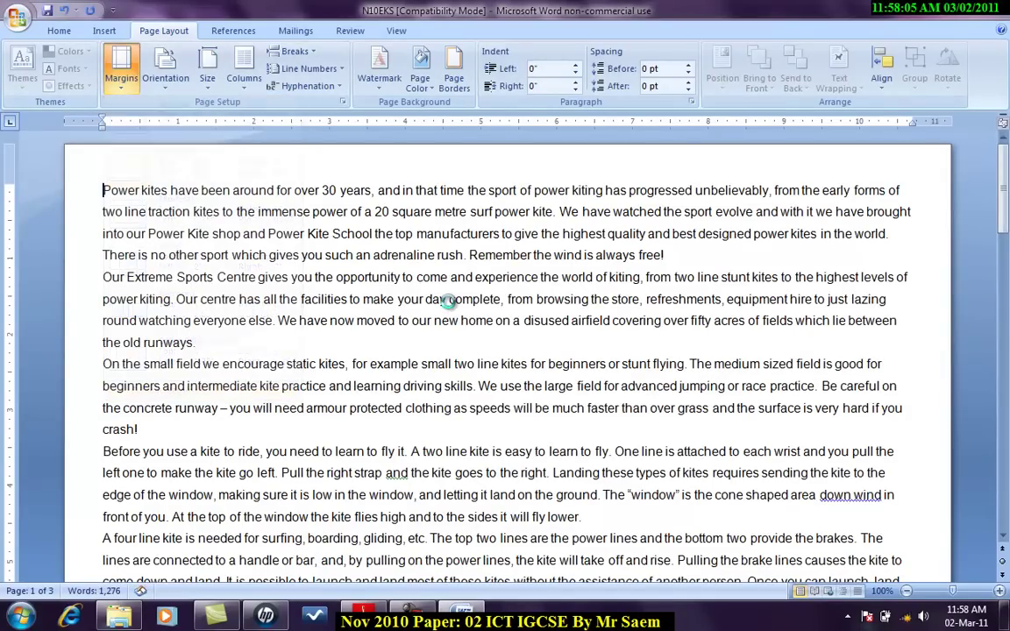
pyautogui.click(437, 151)
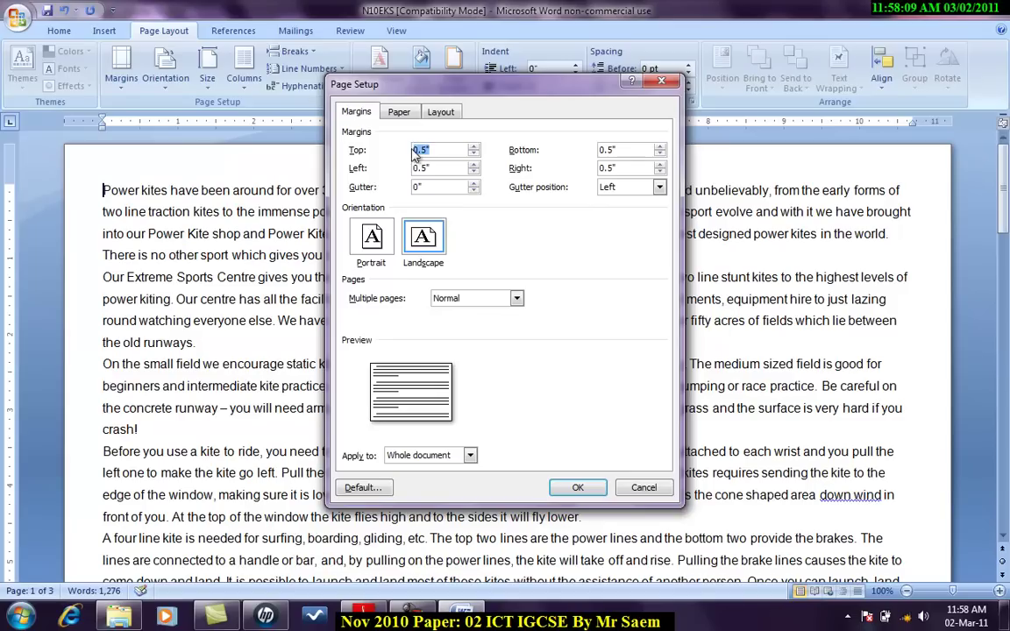
pyautogui.click(644, 488)
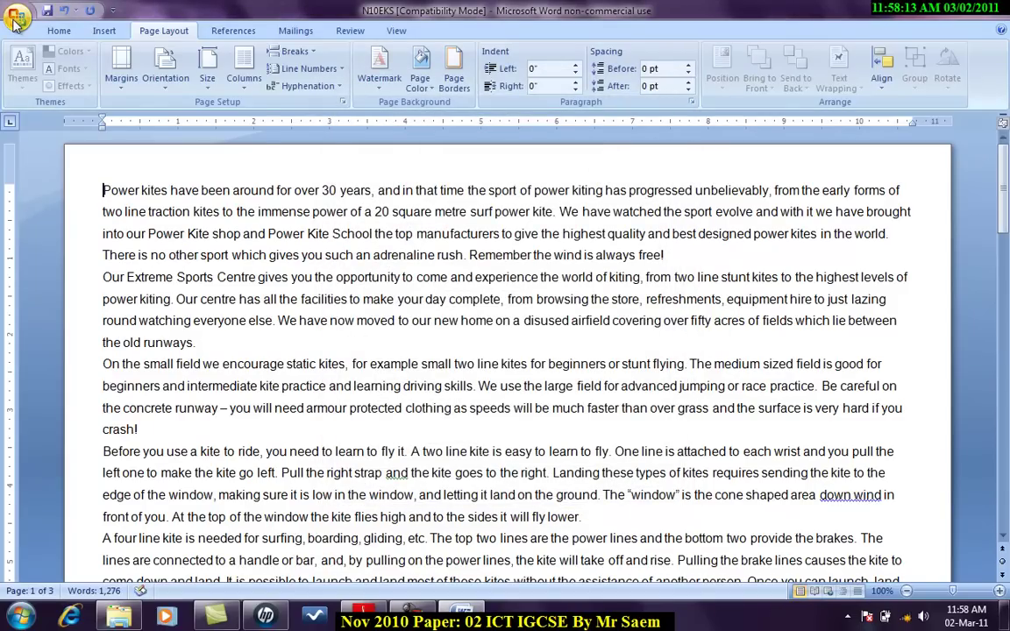
# Step: In Word Options Advanced, set Show measurements in units of to Centimeters
pyautogui.click(16, 21)
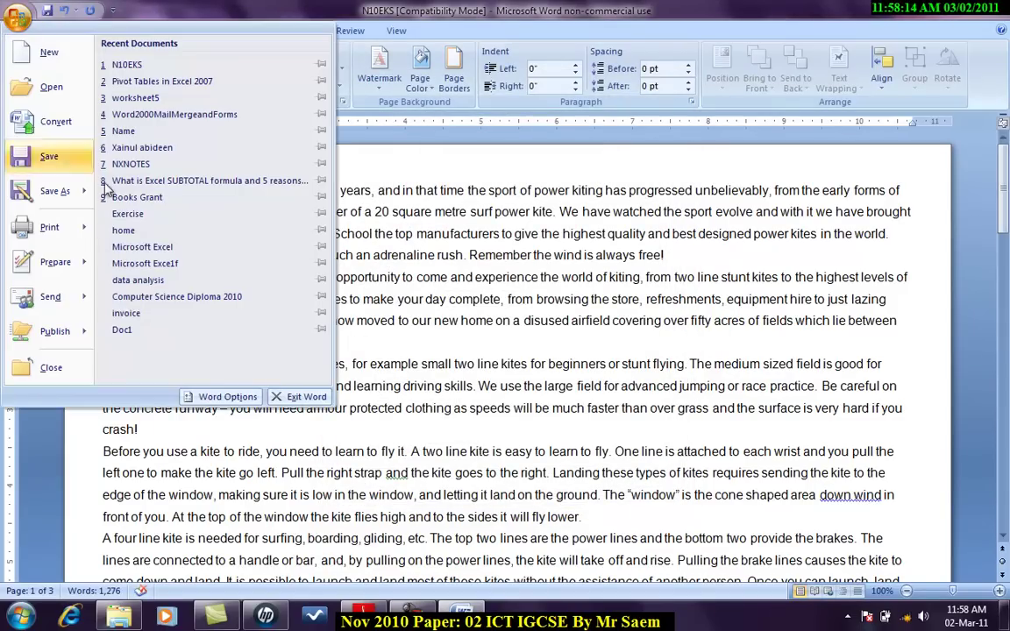
pyautogui.click(230, 397)
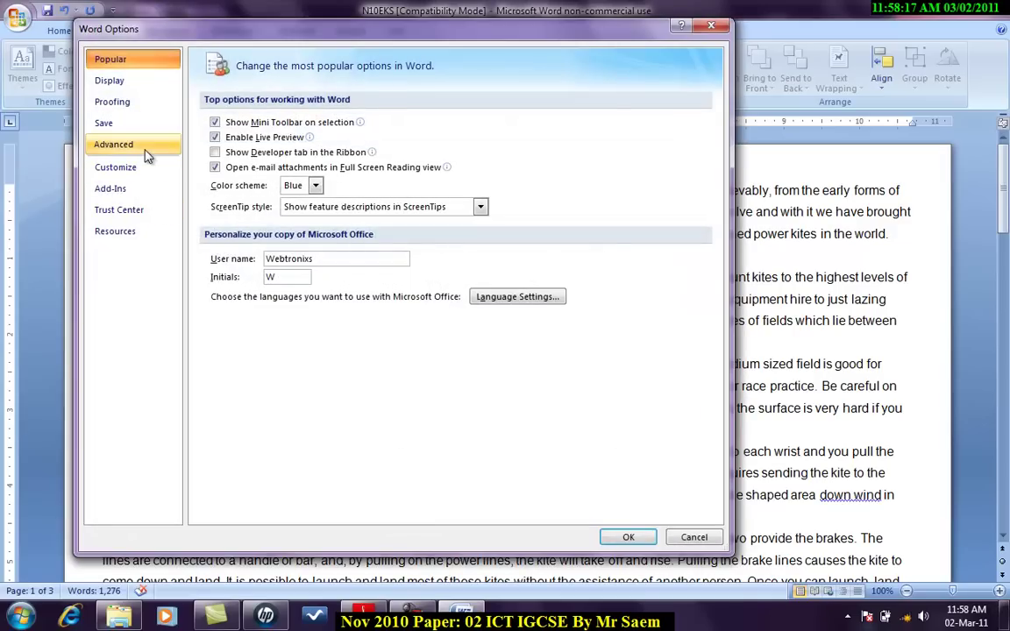
pyautogui.click(145, 150)
pyautogui.scroll(-1, 721, 125)
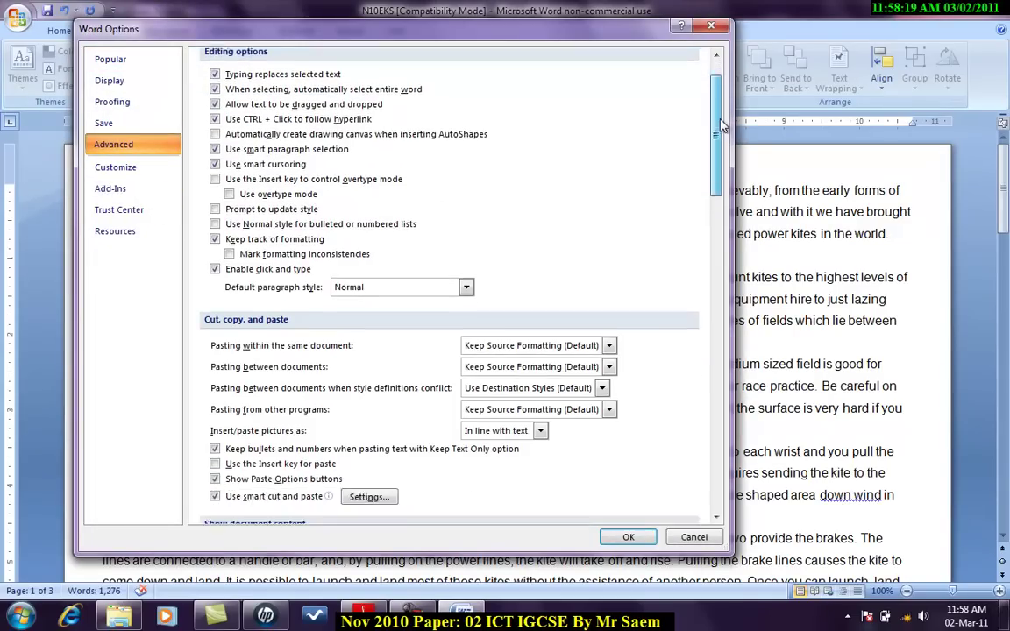
pyautogui.moveTo(721, 124); pyautogui.dragTo(721, 301)
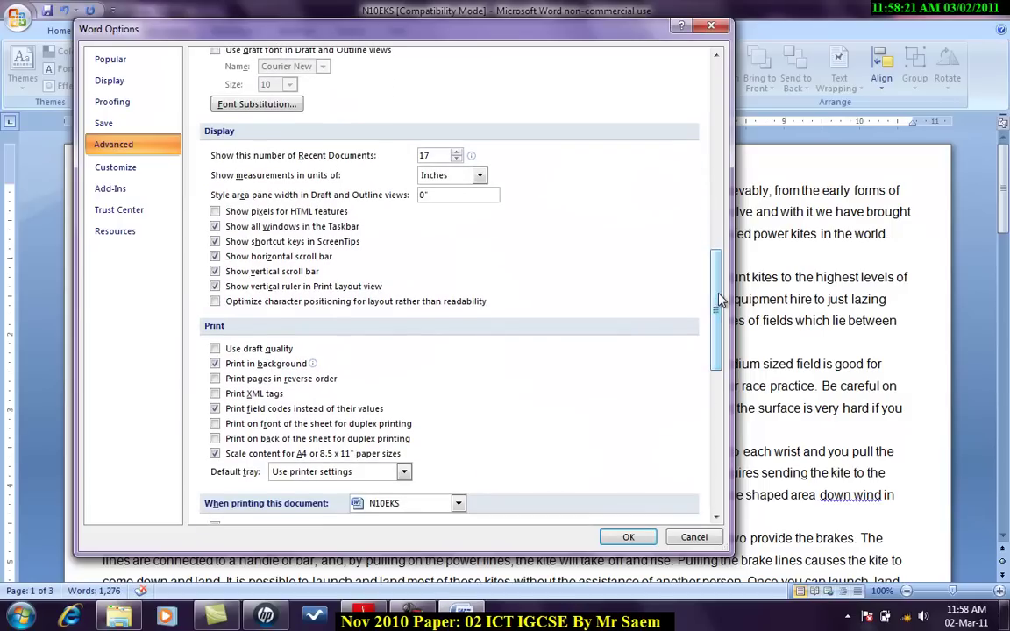
pyautogui.click(466, 179)
pyautogui.click(434, 205)
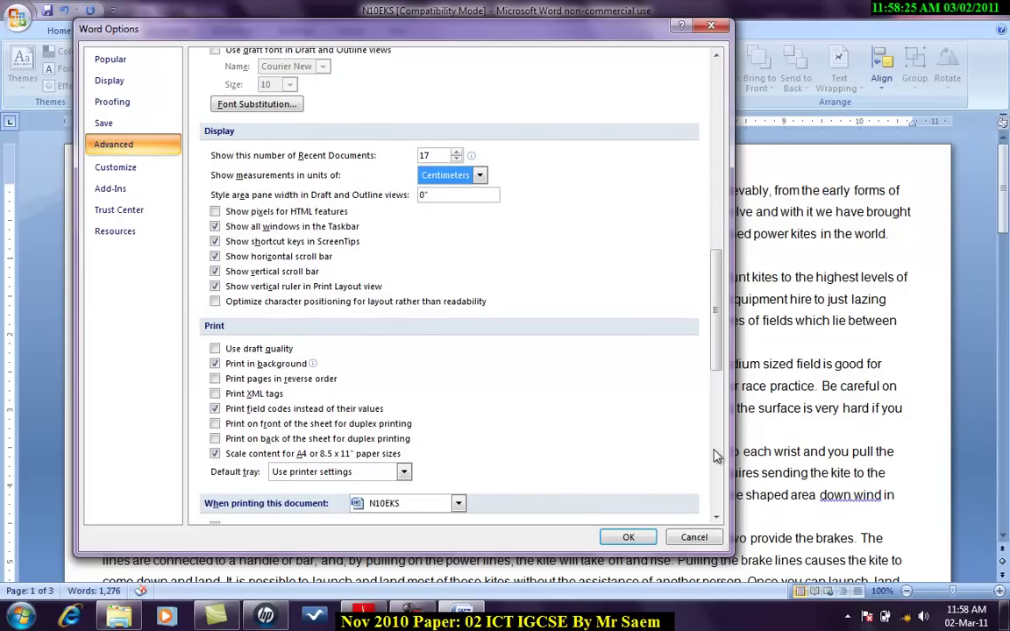
# Step: Confirm centimetre units and enter 4 cm top, bottom, left and right margins in Page Setup
pyautogui.click(628, 536)
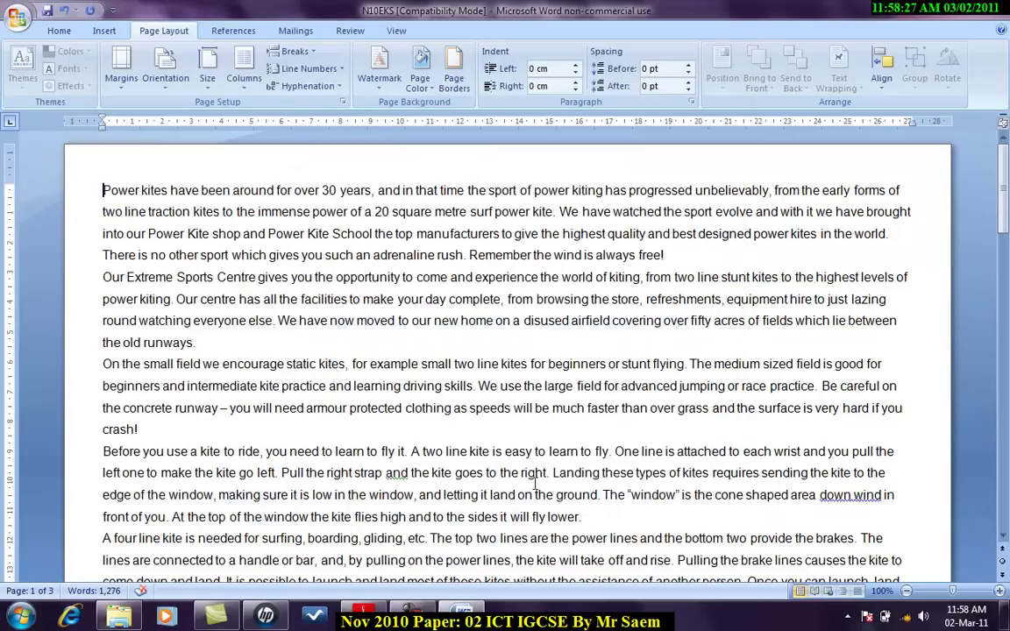
pyautogui.click(122, 68)
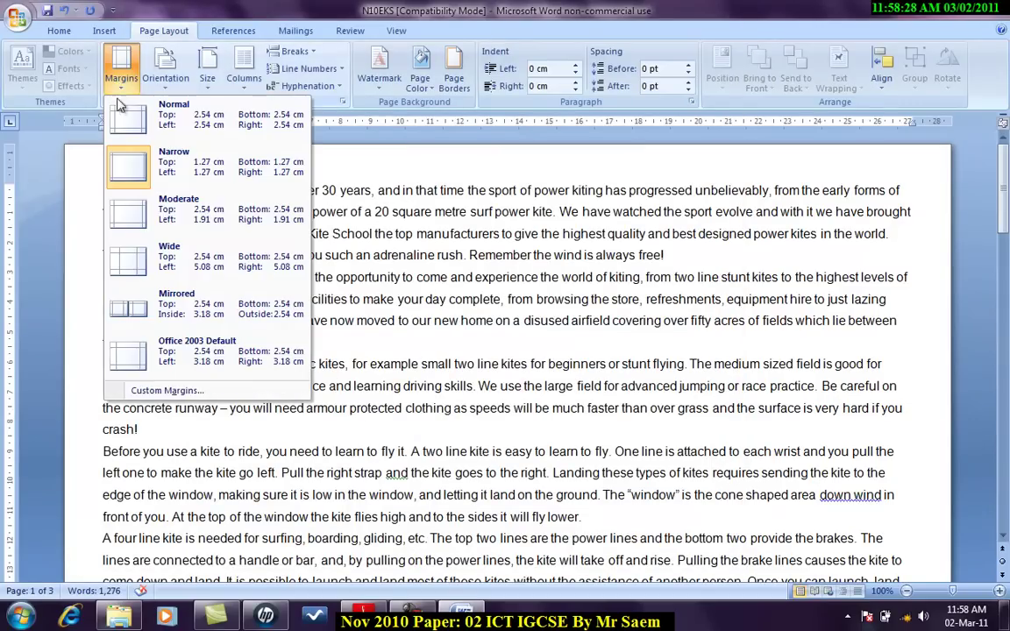
pyautogui.click(185, 392)
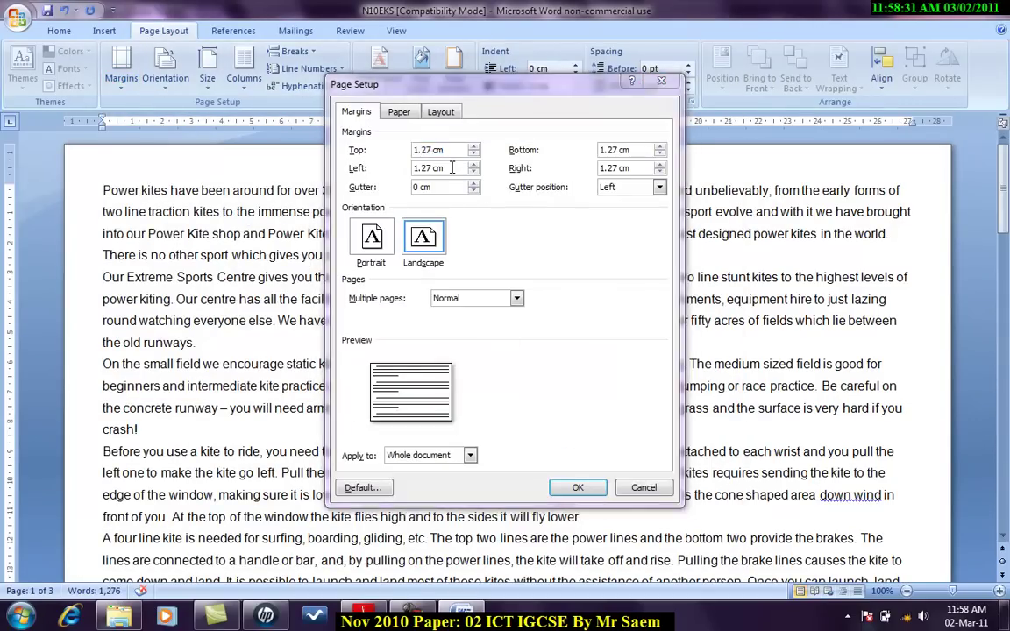
pyautogui.click(370, 616)
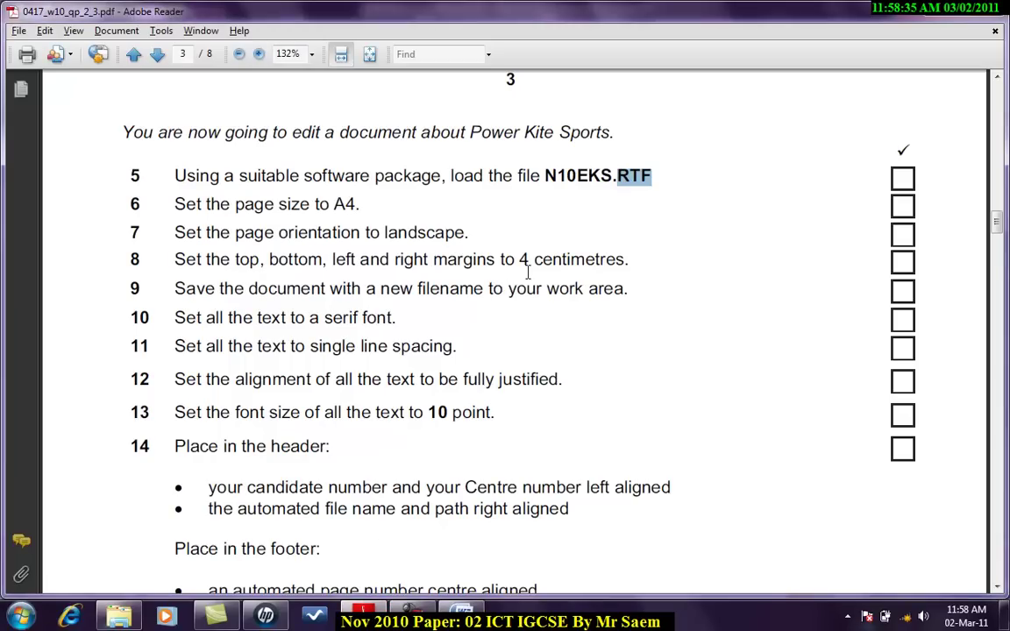
pyautogui.click(465, 612)
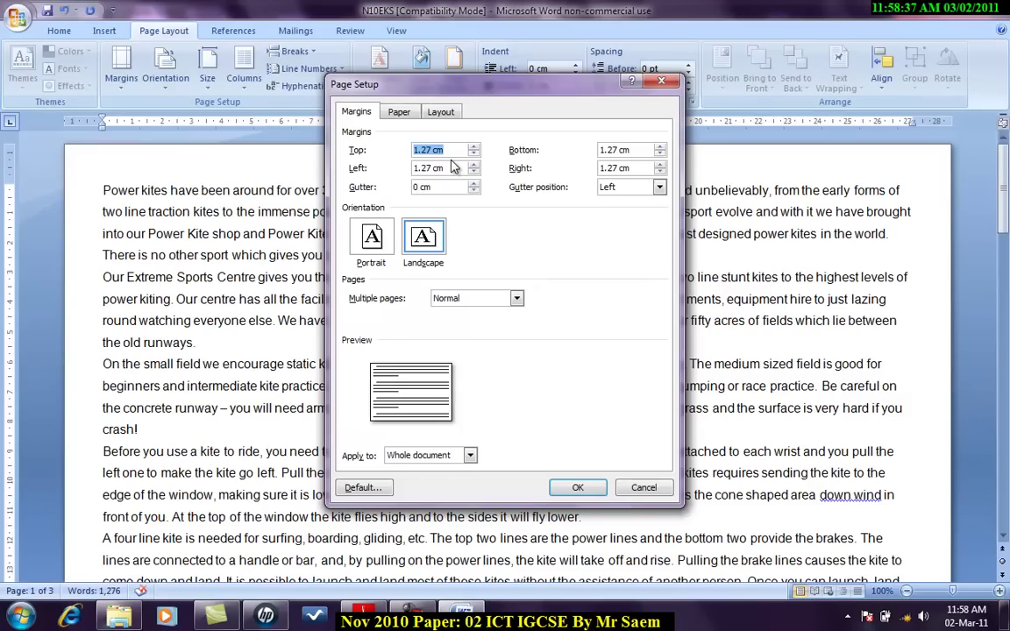
pyautogui.write('4')
pyautogui.press('Tab')
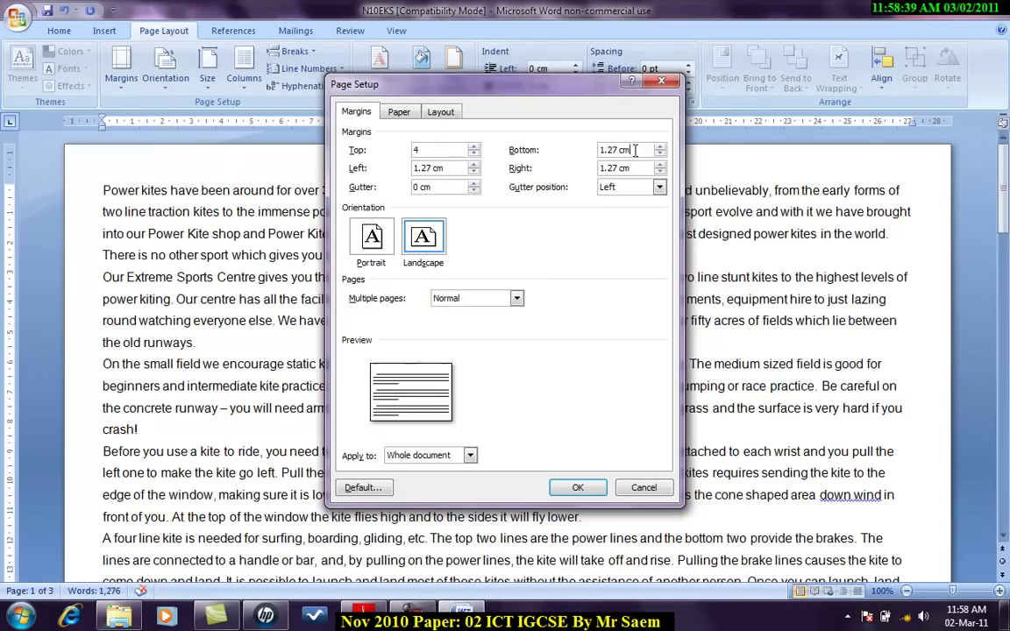
pyautogui.write('4')
pyautogui.press('Tab')
pyautogui.write('4')
pyautogui.press('Tab')
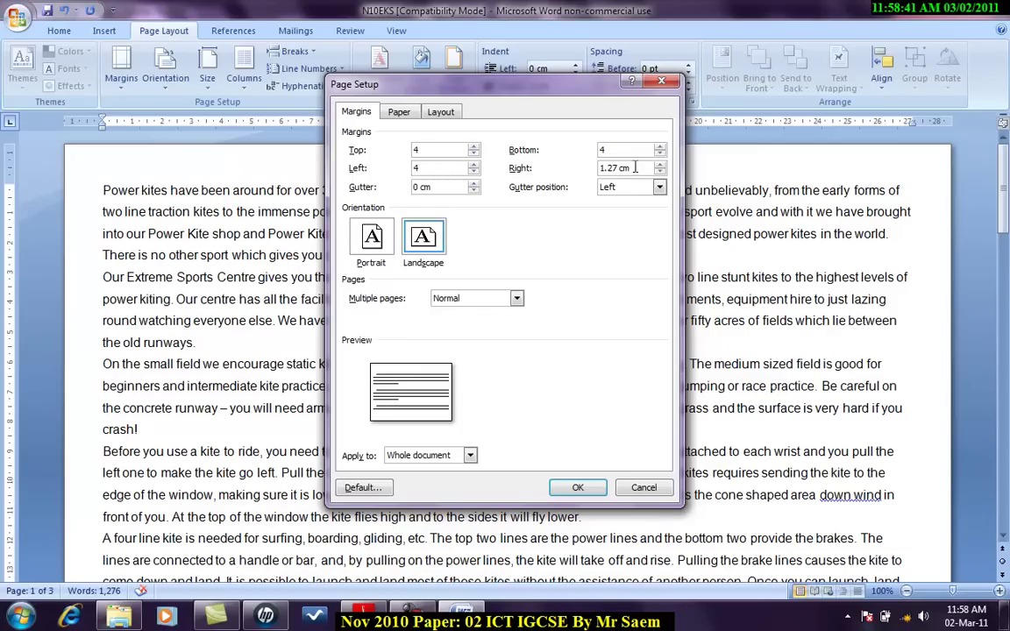
pyautogui.write('4')
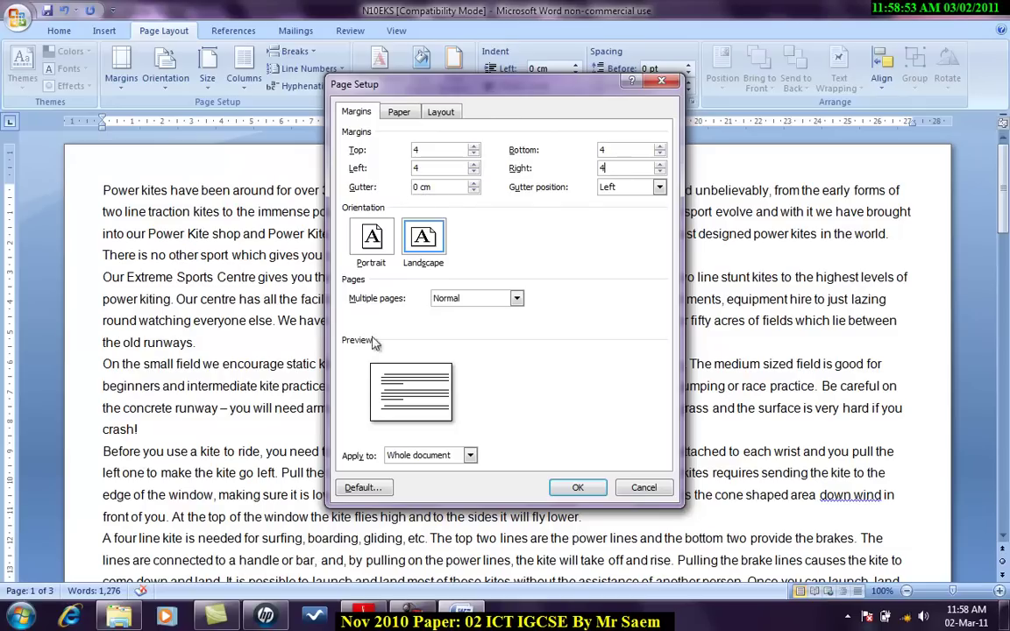
# Step: Reset the gutter to 0 cm and apply the page setup
pyautogui.click(473, 185)
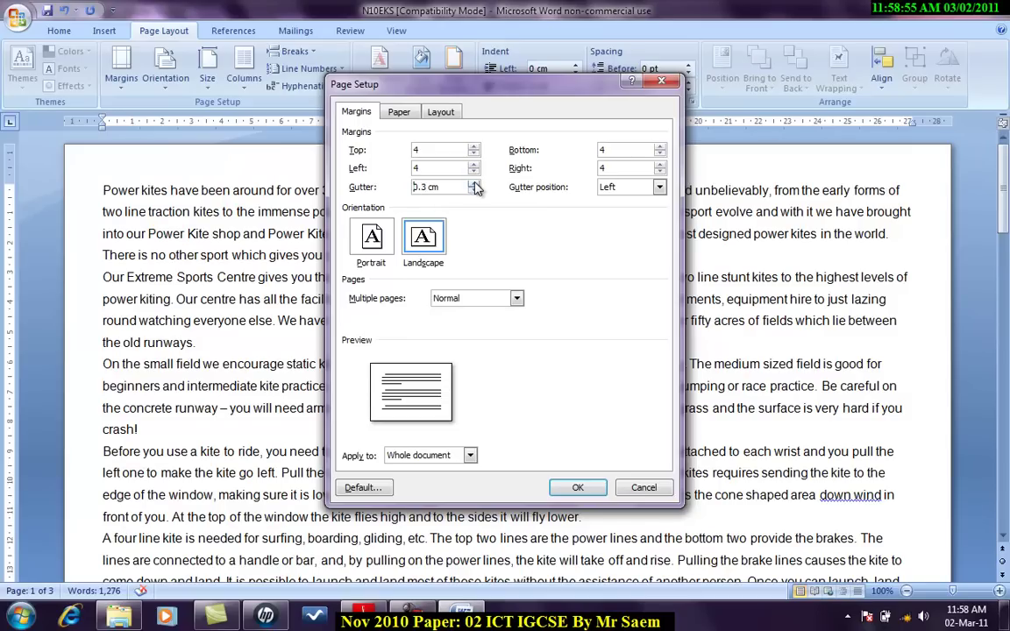
pyautogui.click(474, 184)
pyautogui.click(473, 184)
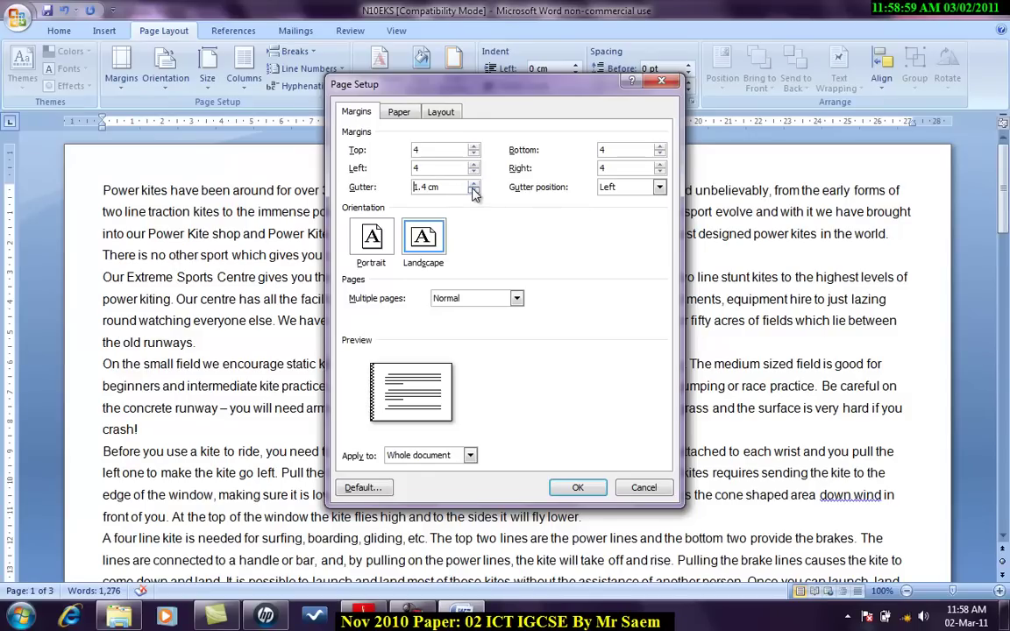
pyautogui.click(474, 192)
pyautogui.click(473, 192)
pyautogui.click(473, 192)
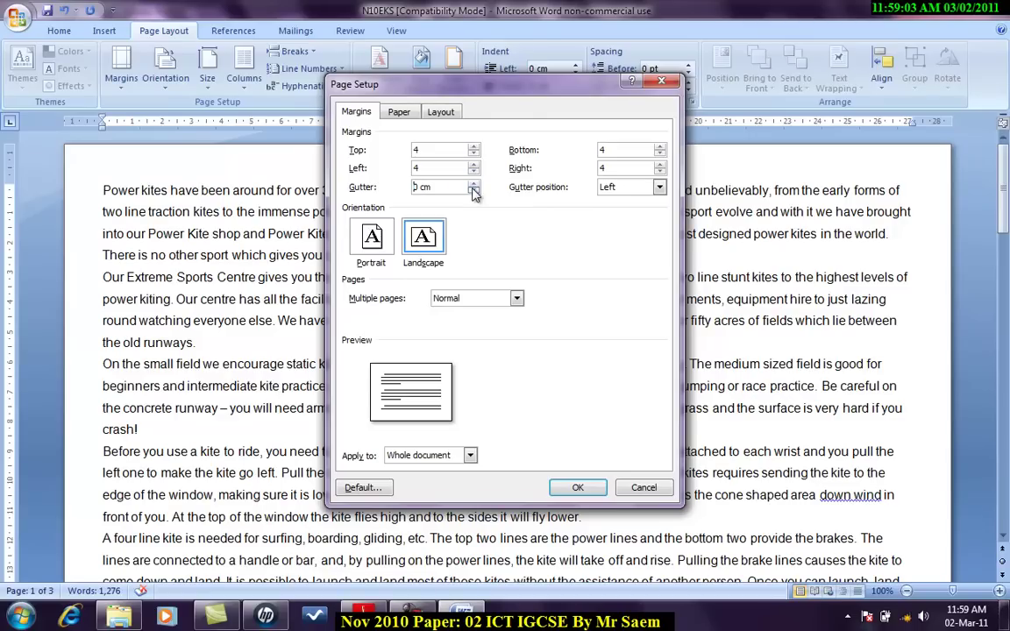
pyautogui.moveTo(449, 187); pyautogui.dragTo(403, 187)
pyautogui.click(577, 488)
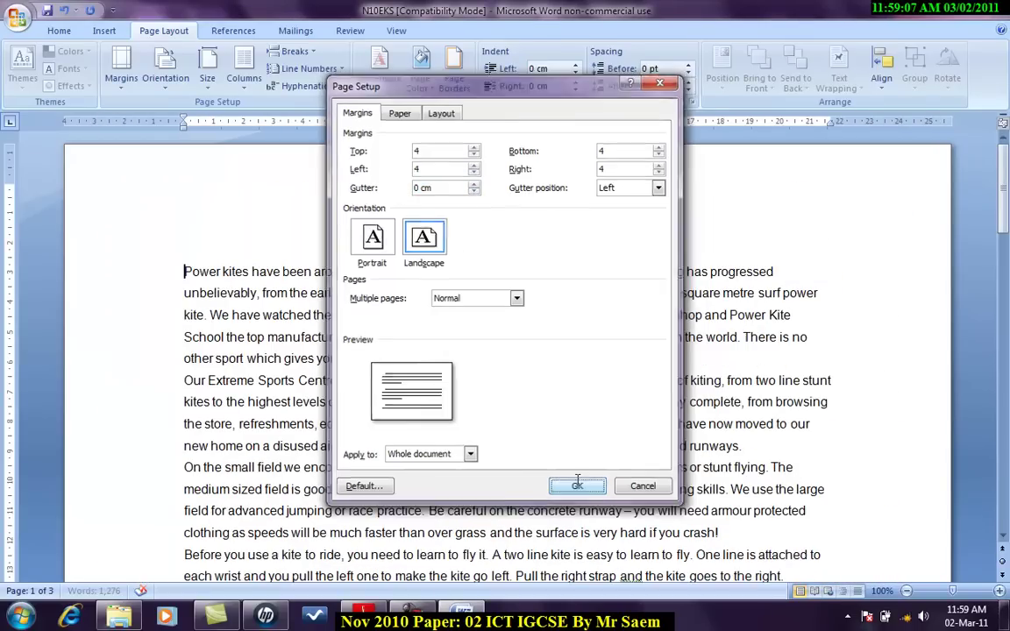
# Step: Save the newsletter as 'documentproduction' in Word Document format, accepting the compatibility warning
pyautogui.hotkey('alt', 'Tab')
pyautogui.scroll(-1, 476, 357)
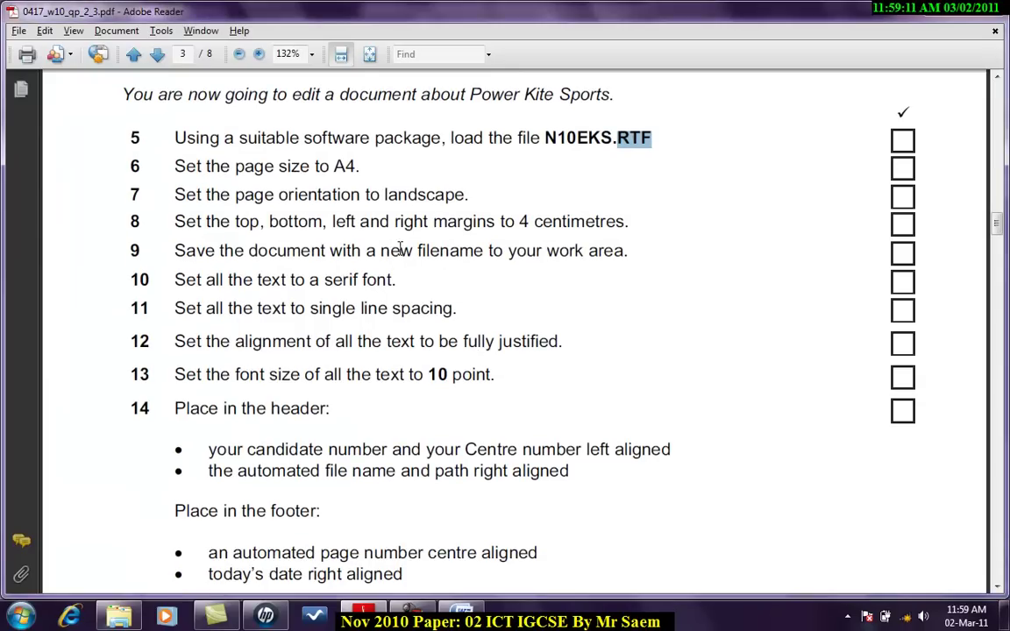
pyautogui.hotkey('alt', 'Tab')
pyautogui.click(19, 17)
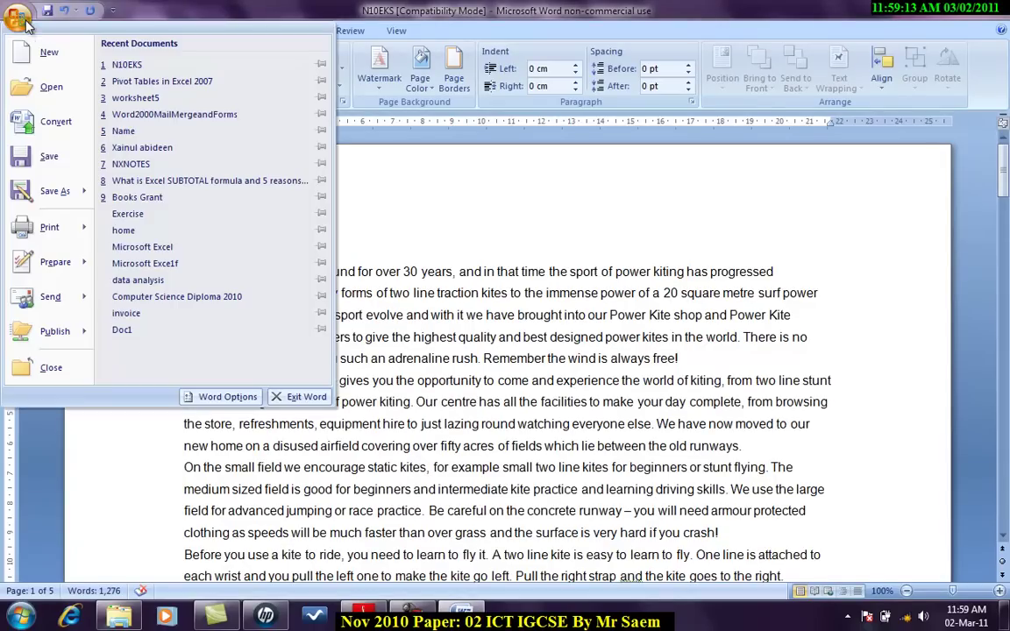
pyautogui.press('Escape')
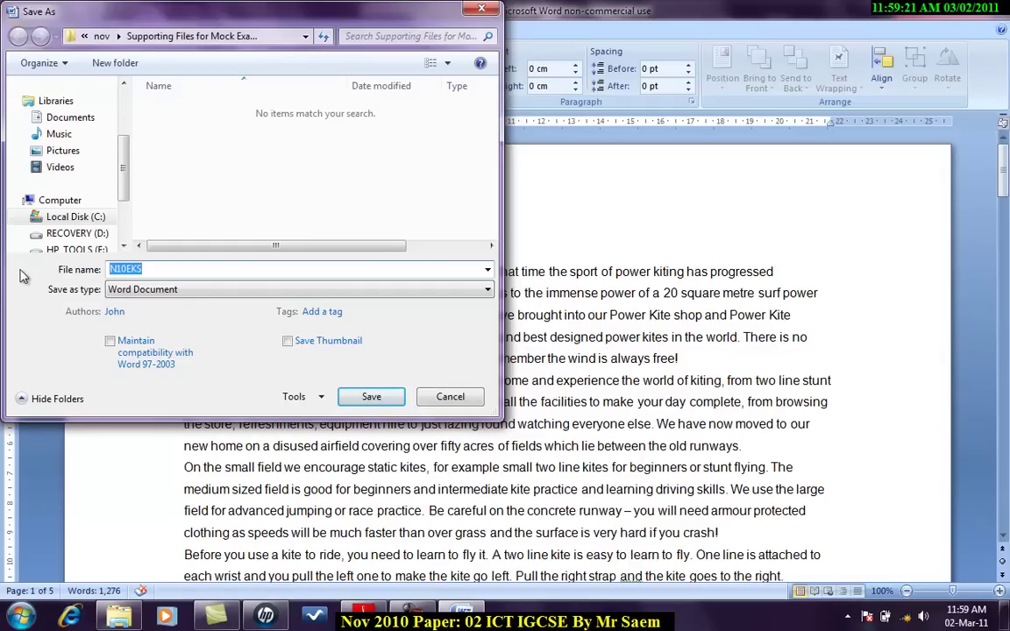
pyautogui.write('documentproduction')
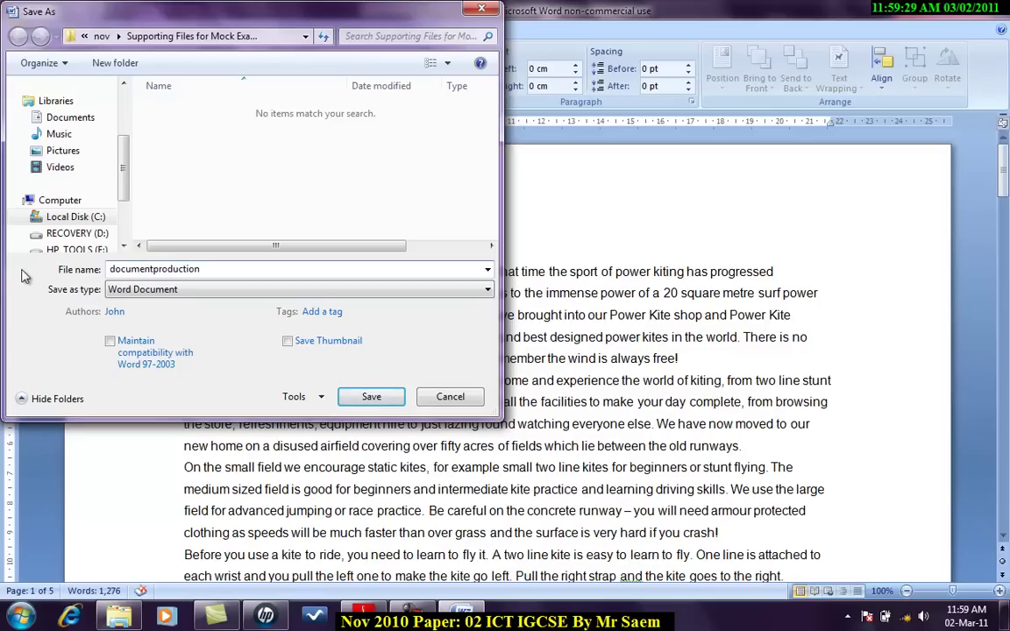
pyautogui.click(379, 397)
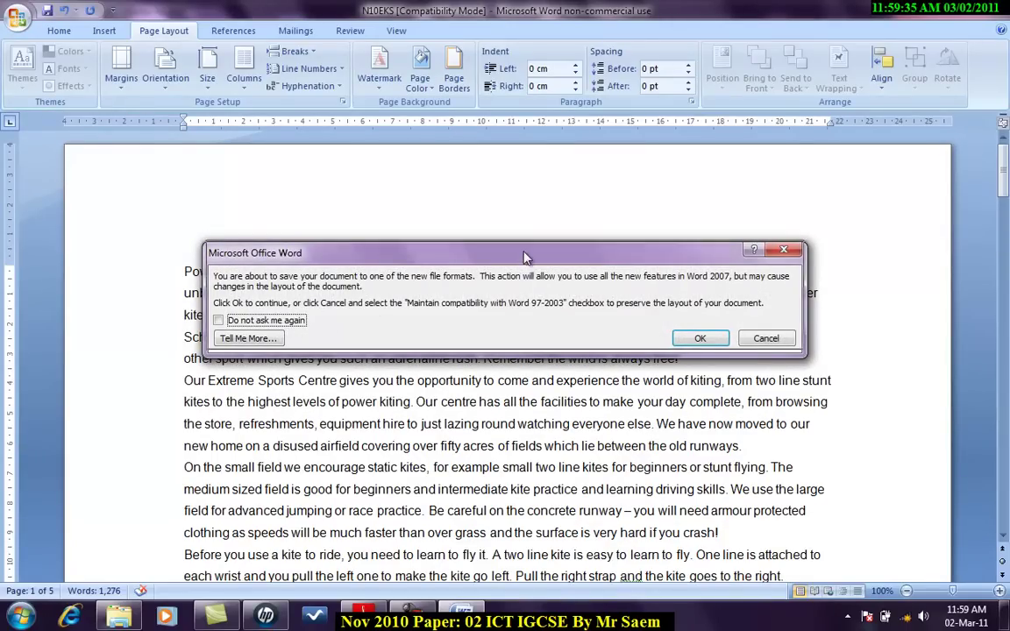
pyautogui.moveTo(524, 257); pyautogui.dragTo(522, 235)
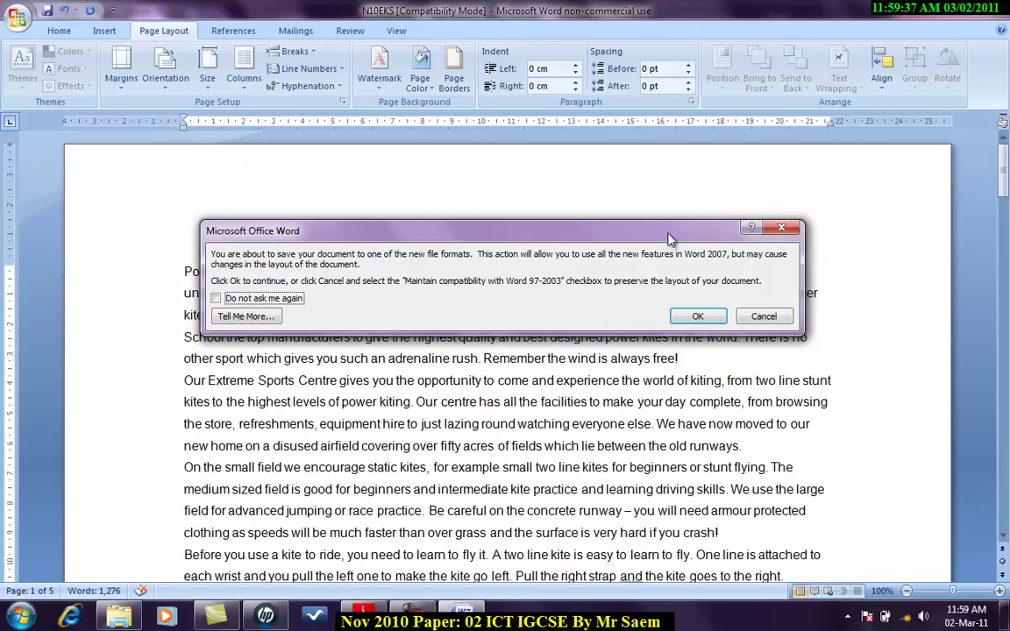
pyautogui.moveTo(668, 238); pyautogui.dragTo(667, 243)
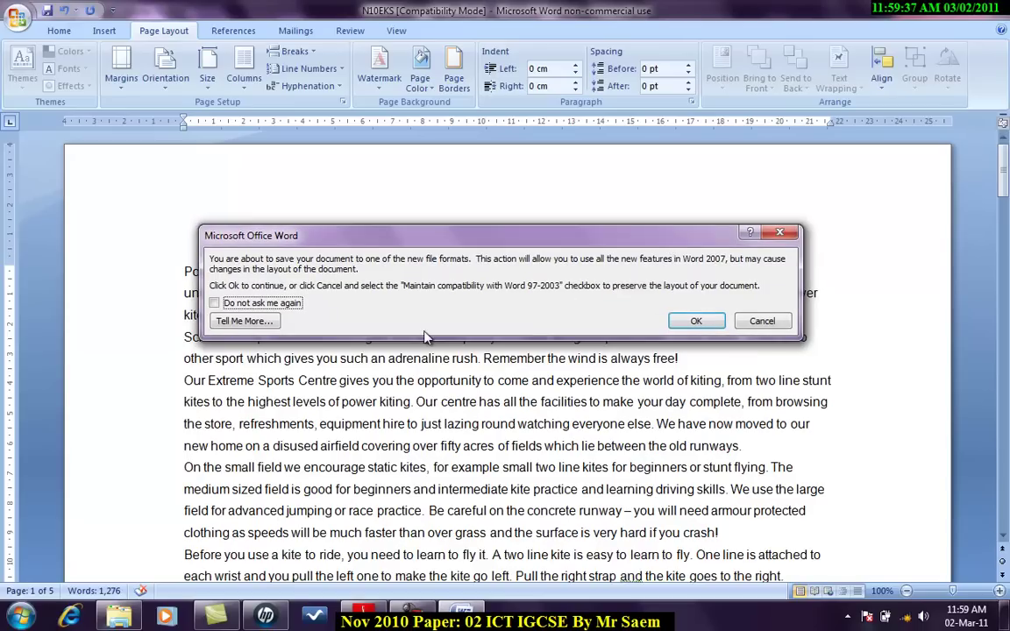
pyautogui.click(697, 322)
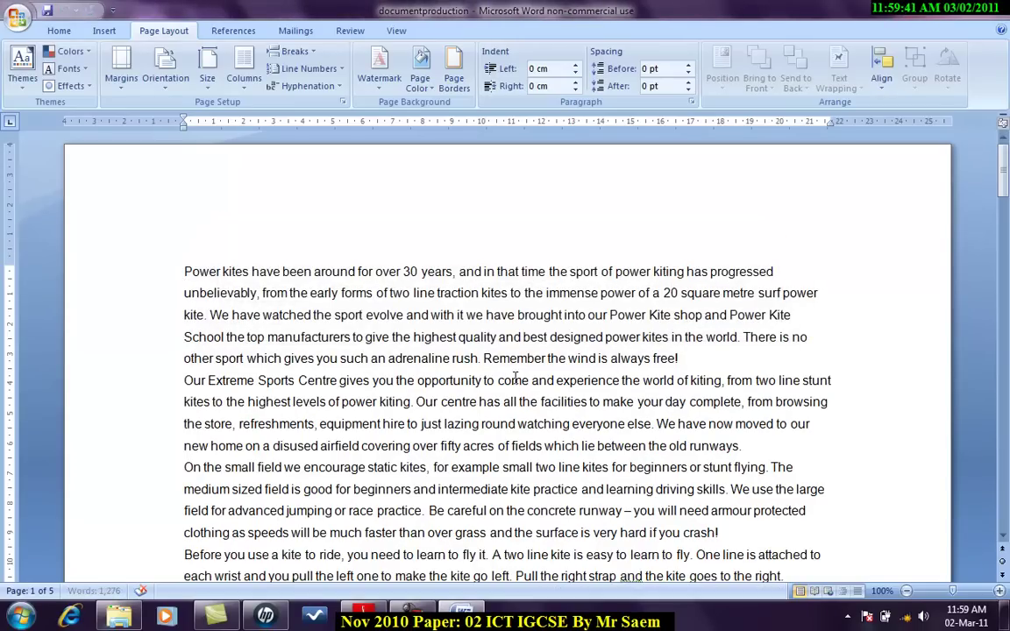
pyautogui.hotkey('alt', 'Tab')
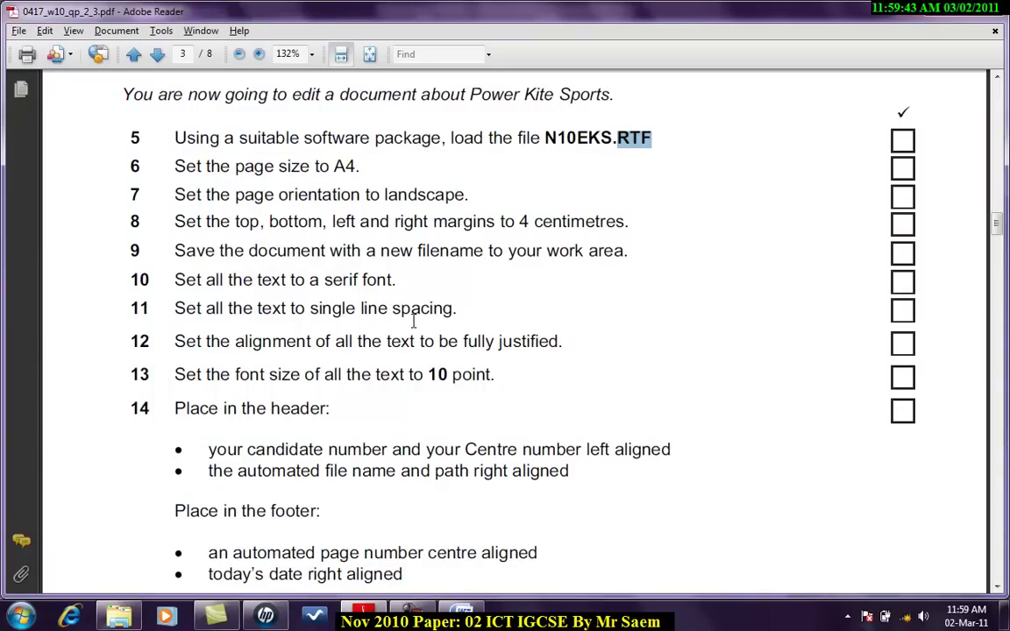
# Step: Select all the newsletter text with Ctrl+A
pyautogui.scroll(-2, 414, 322)
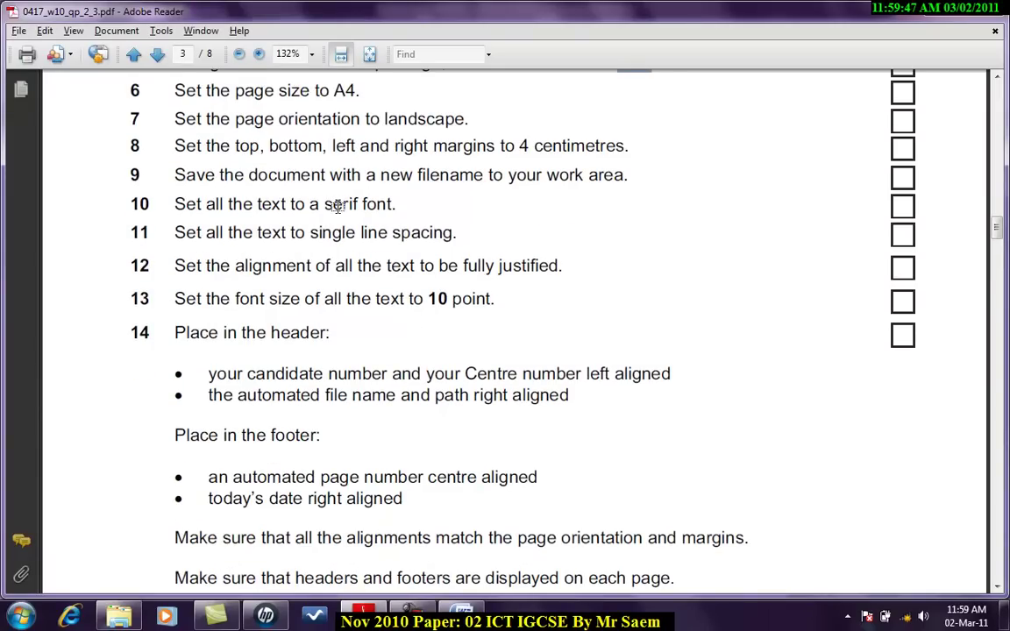
pyautogui.hotkey('alt', 'Tab')
pyautogui.hotkey('ctrl', 'a')
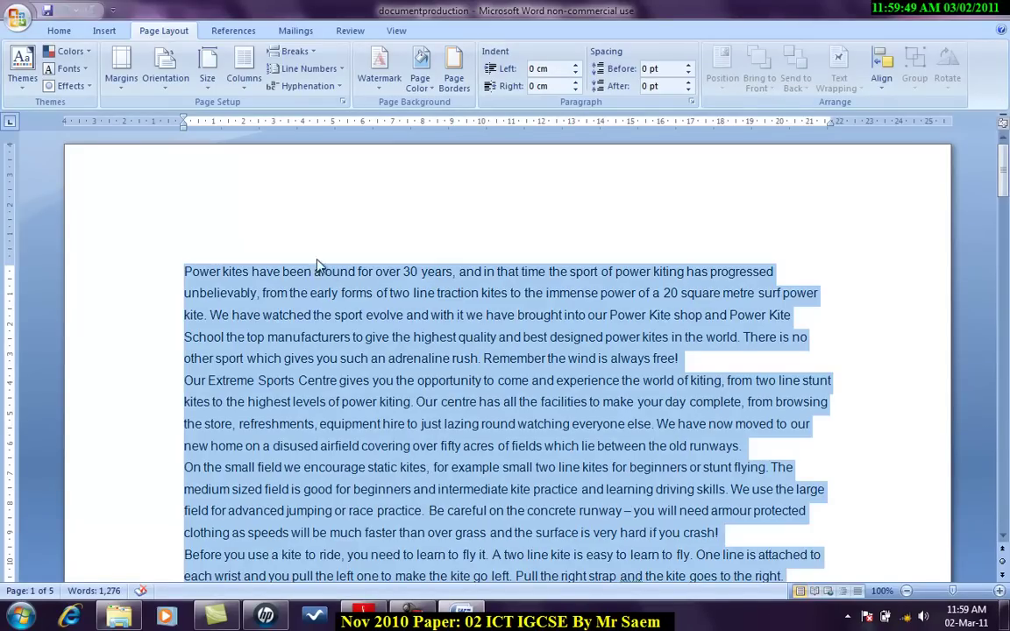
pyautogui.click(57, 31)
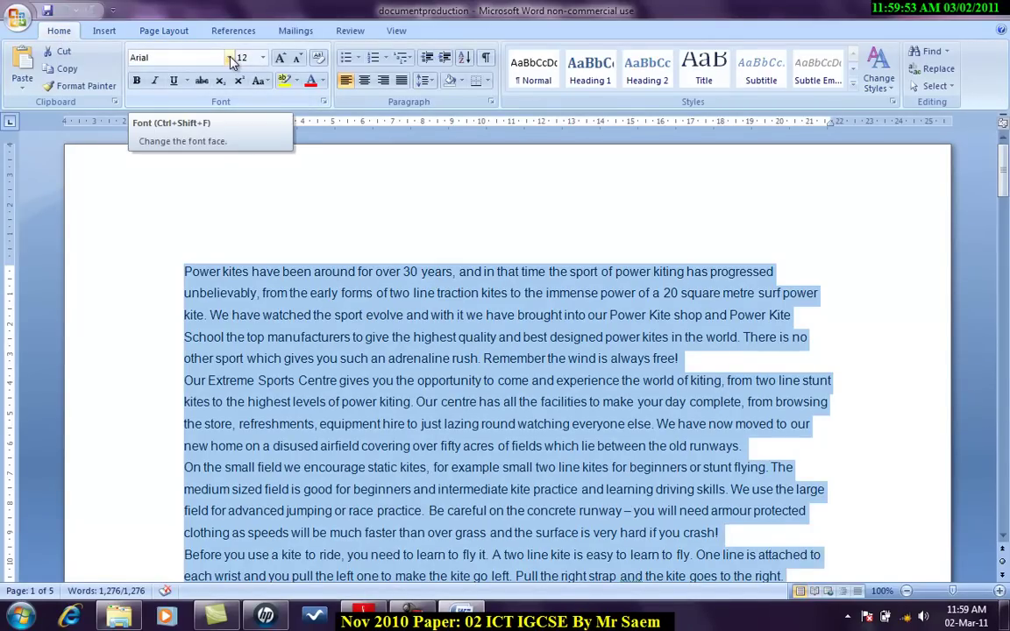
# Step: Change the font of all the selected text to Times New Roman
pyautogui.hotkey('alt', 'Tab')
pyautogui.hotkey('alt', 'Tab')
pyautogui.click(230, 58)
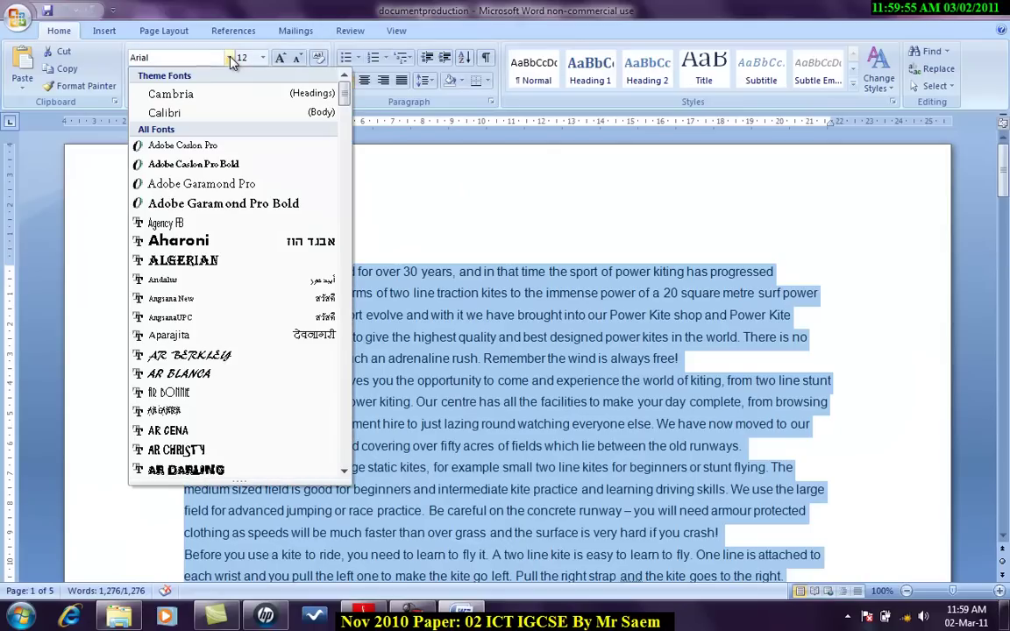
pyautogui.moveTo(346, 95); pyautogui.dragTo(344, 363)
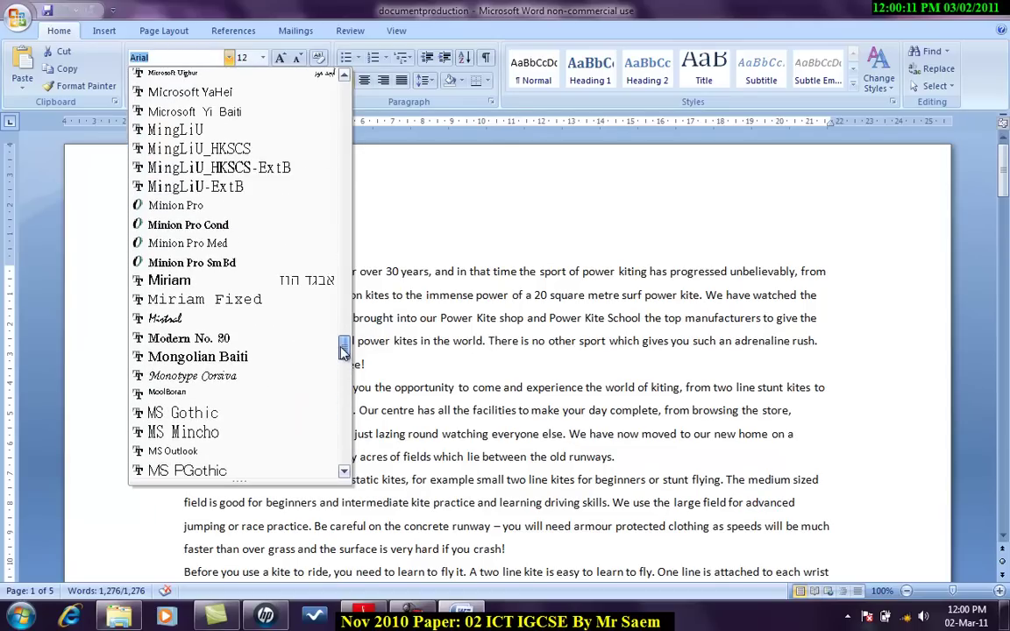
pyautogui.moveTo(343, 349); pyautogui.dragTo(341, 436)
pyautogui.click(315, 439)
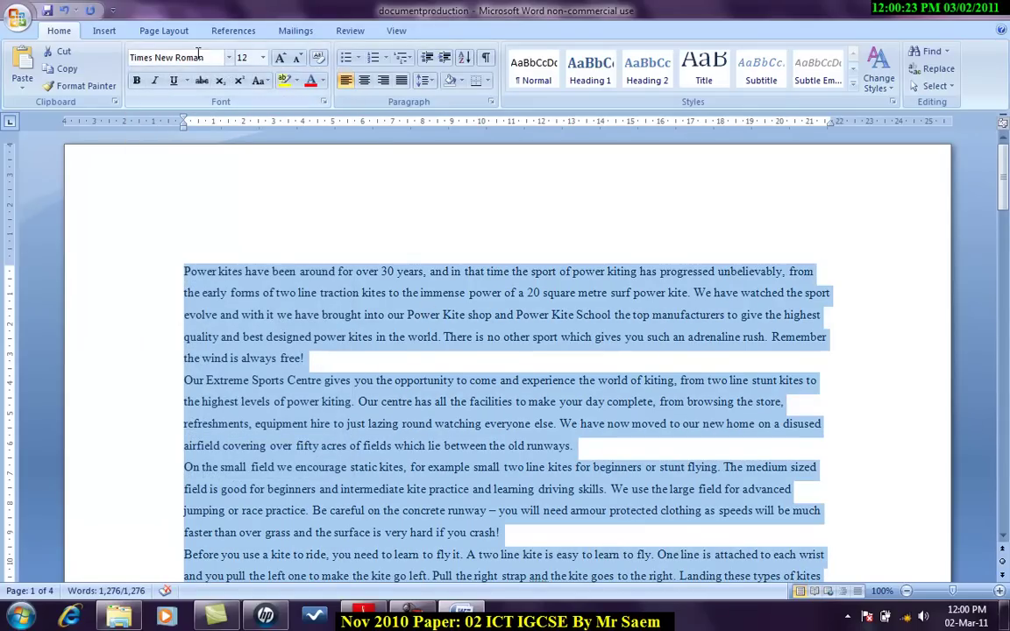
pyautogui.hotkey('alt', 'Tab')
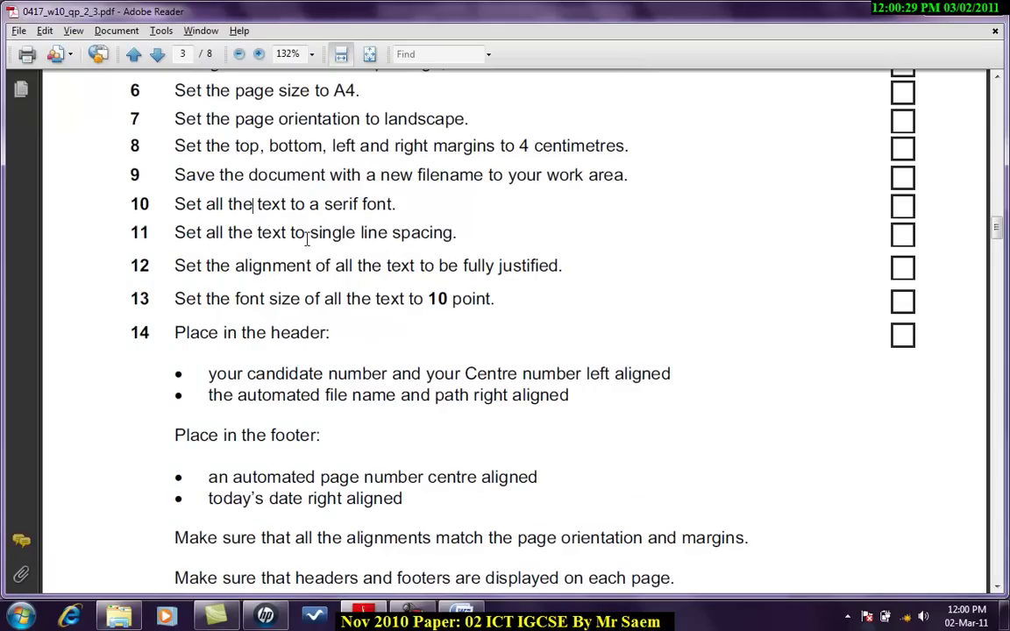
# Step: Set all the text to 1.0 line spacing
pyautogui.hotkey('alt', 'Tab')
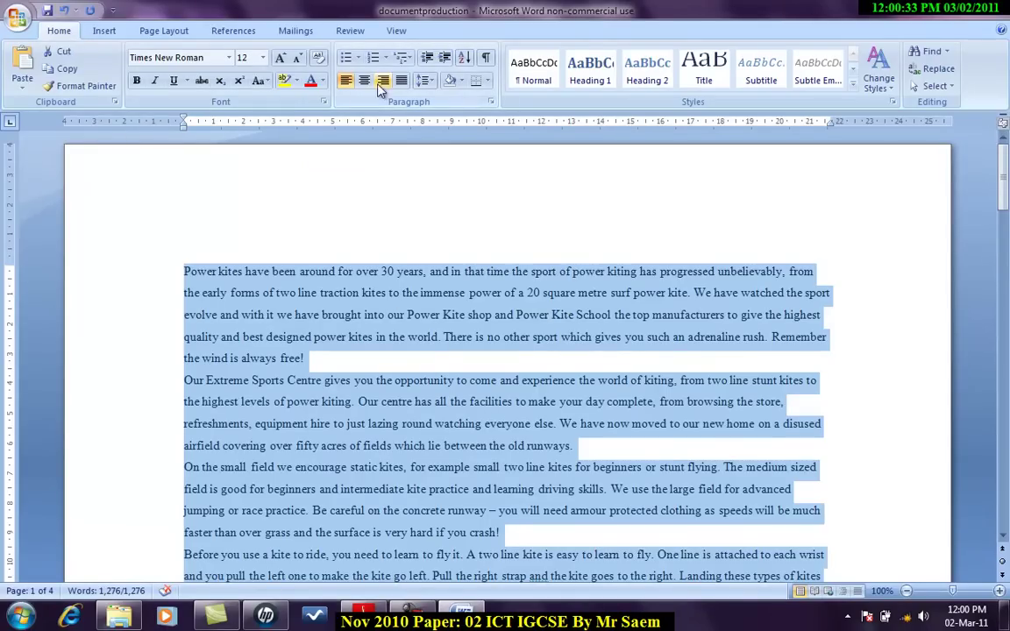
pyautogui.click(424, 80)
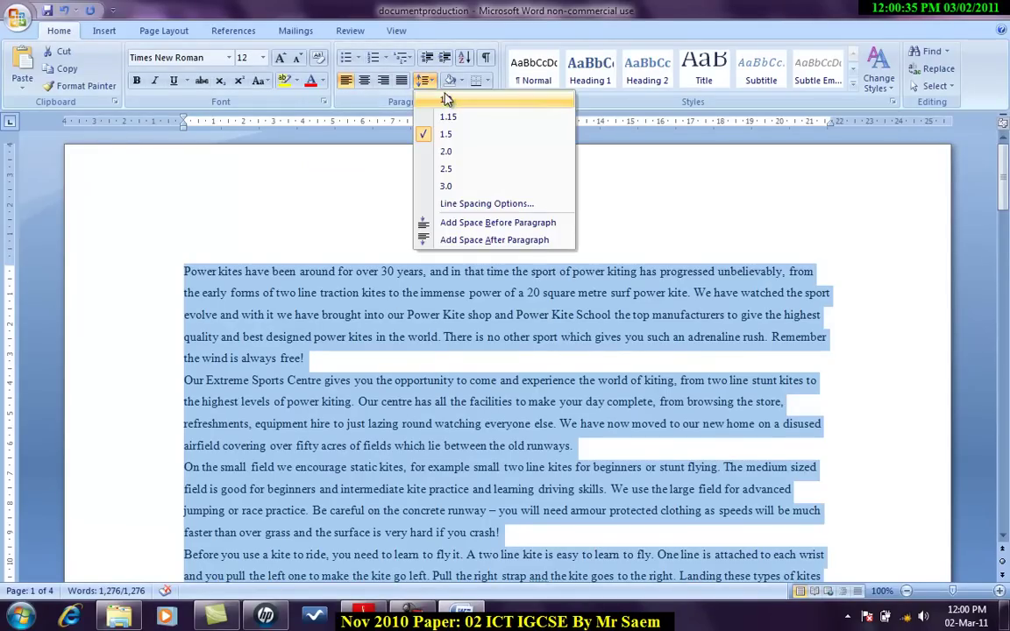
pyautogui.click(447, 103)
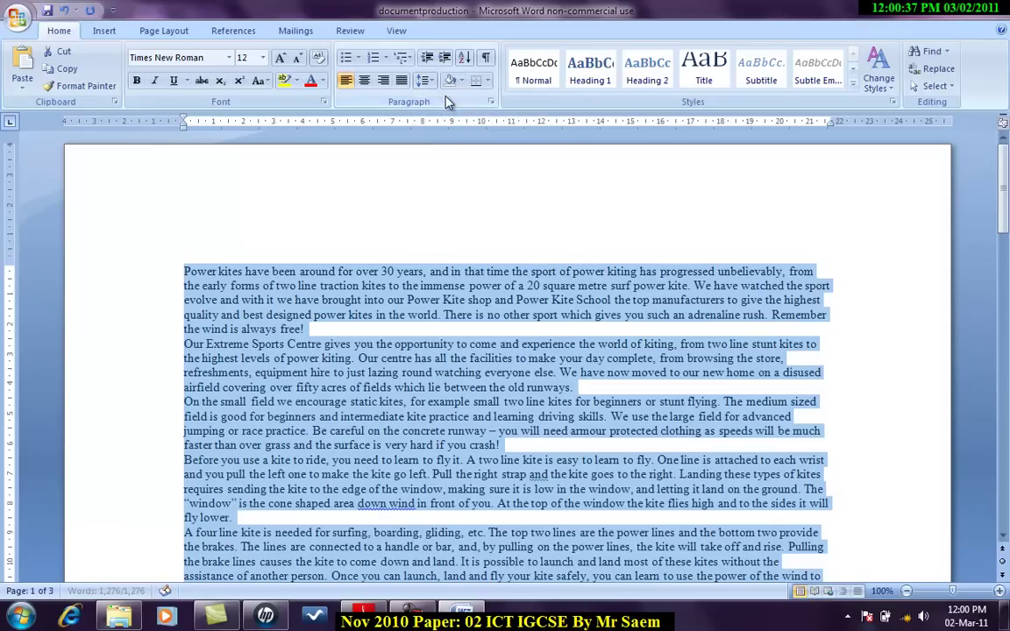
pyautogui.hotkey('alt', 'Tab')
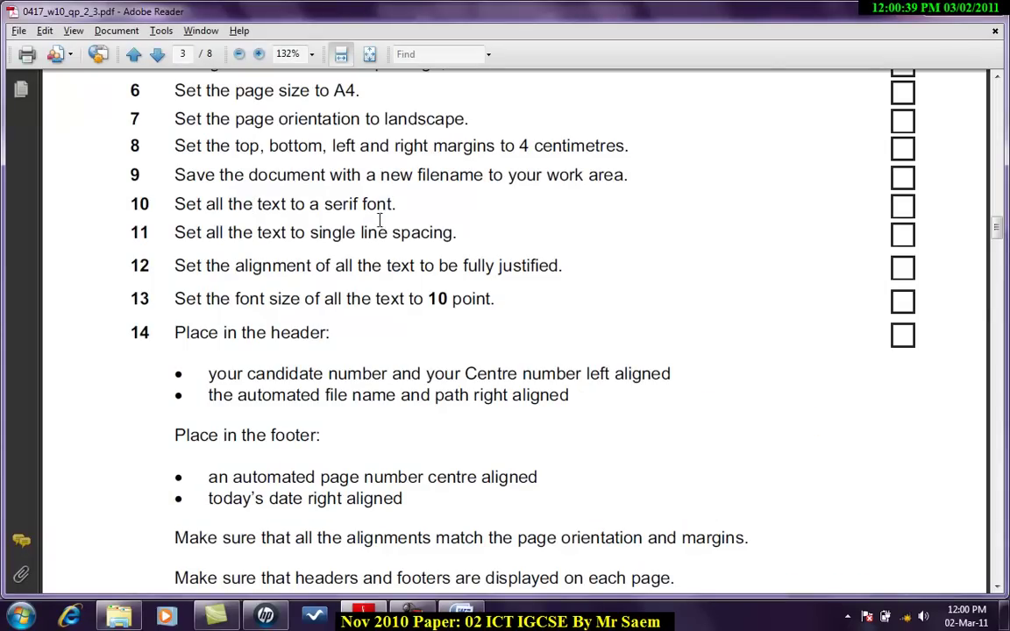
pyautogui.scroll(-1, 383, 237)
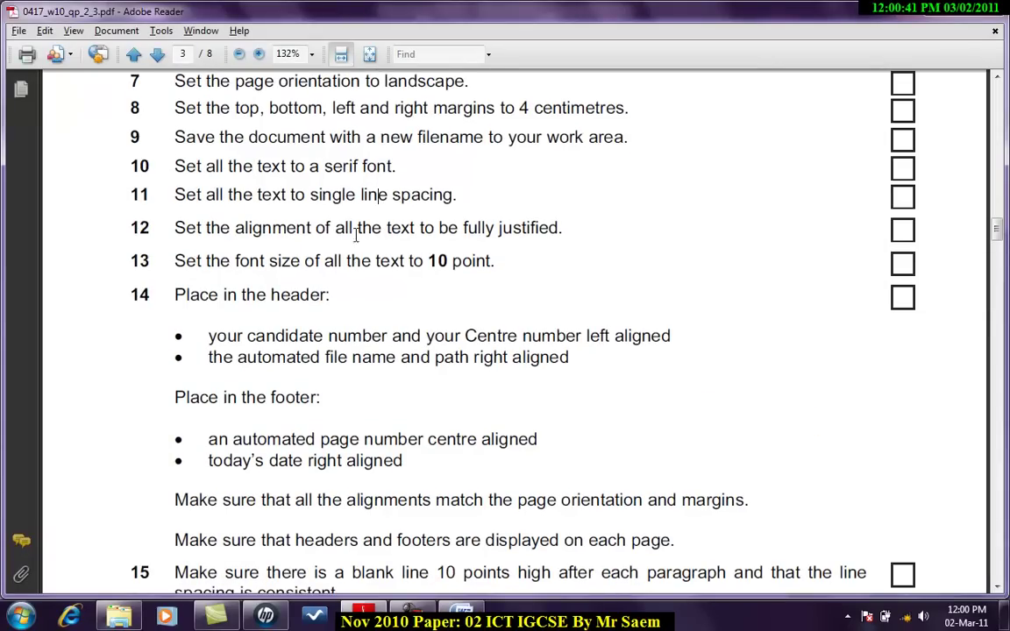
# Step: Fully justify all the text and set it to 10 point
pyautogui.hotkey('alt', 'Tab')
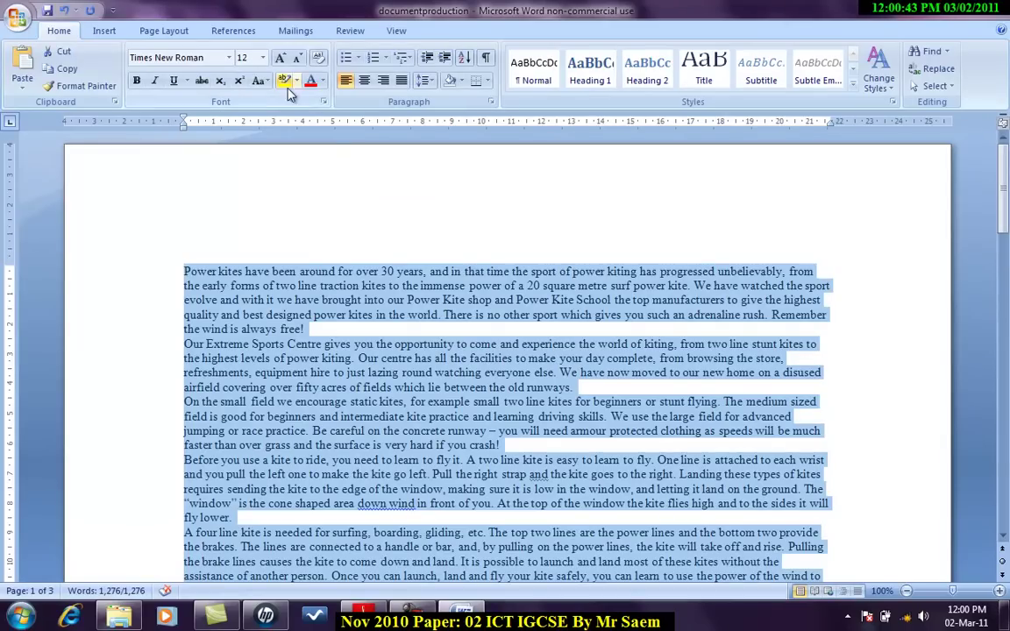
pyautogui.click(401, 82)
pyautogui.hotkey('alt', 'Tab')
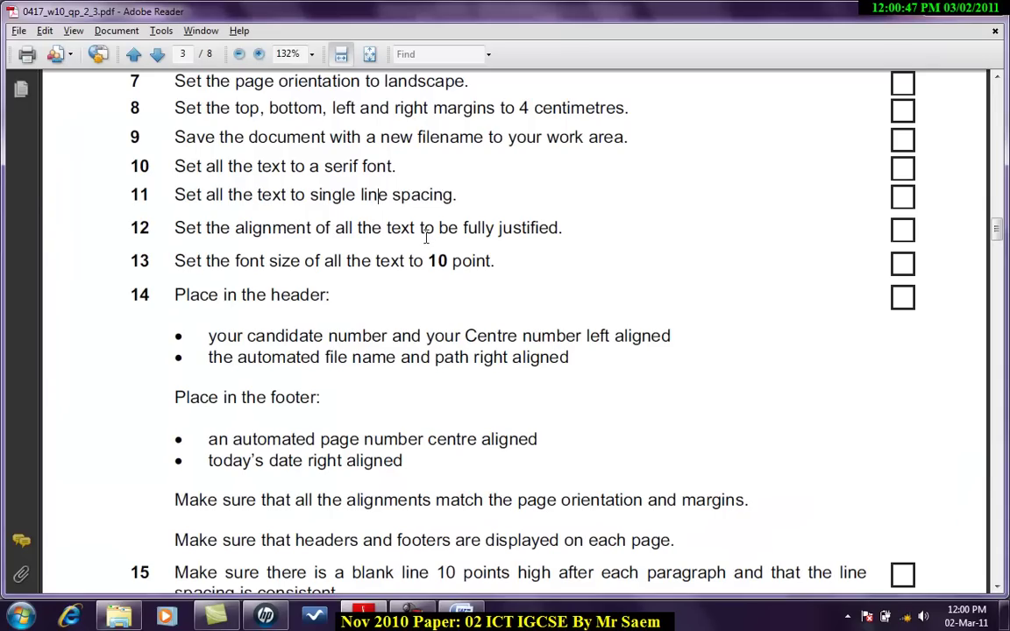
pyautogui.scroll(-1, 321, 277)
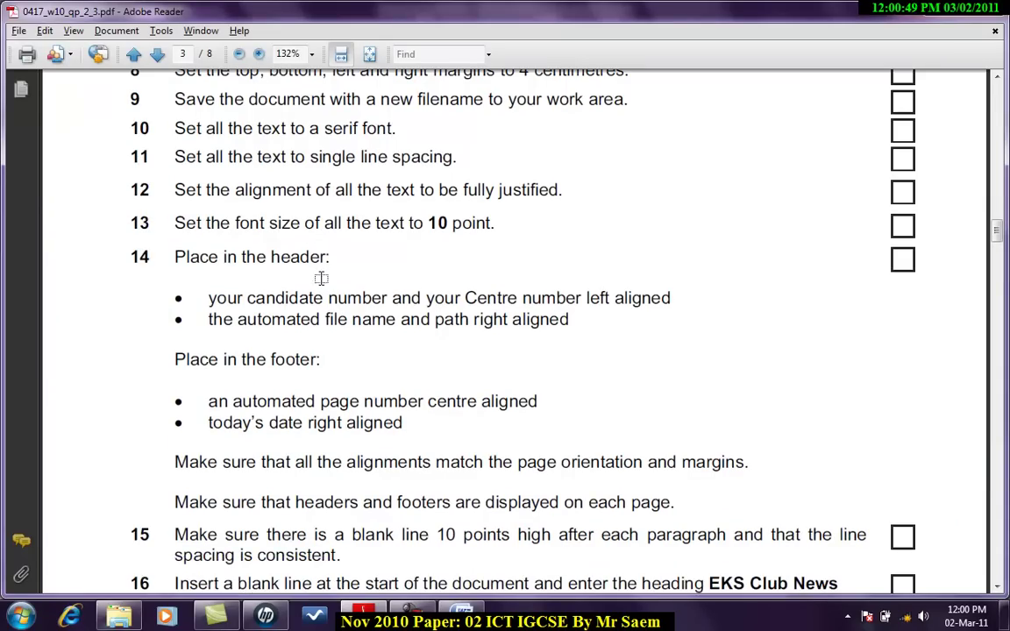
pyautogui.hotkey('alt', 'Tab')
pyautogui.click(262, 58)
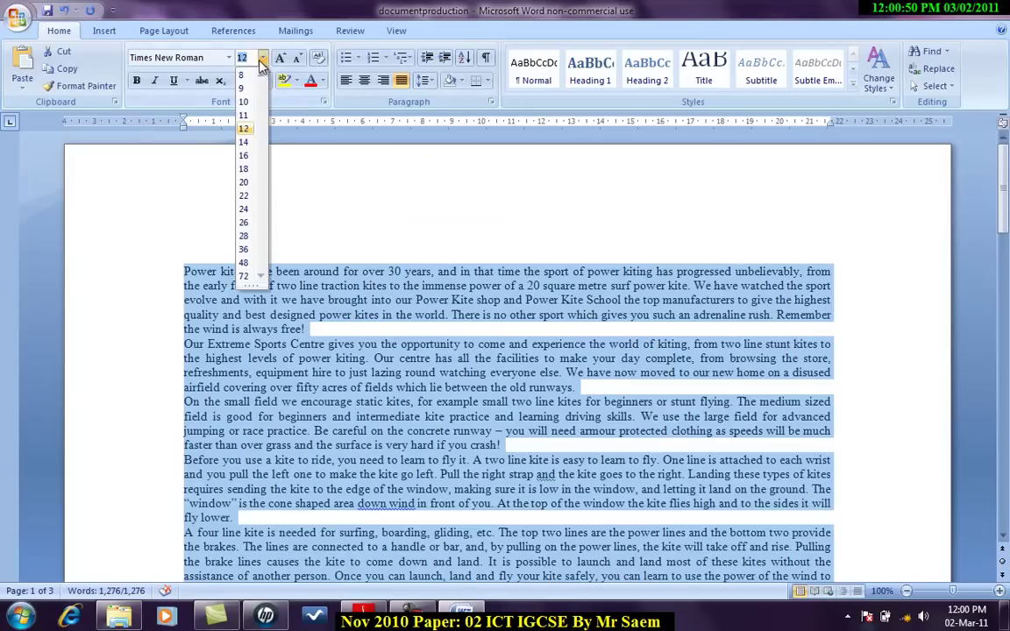
pyautogui.click(244, 102)
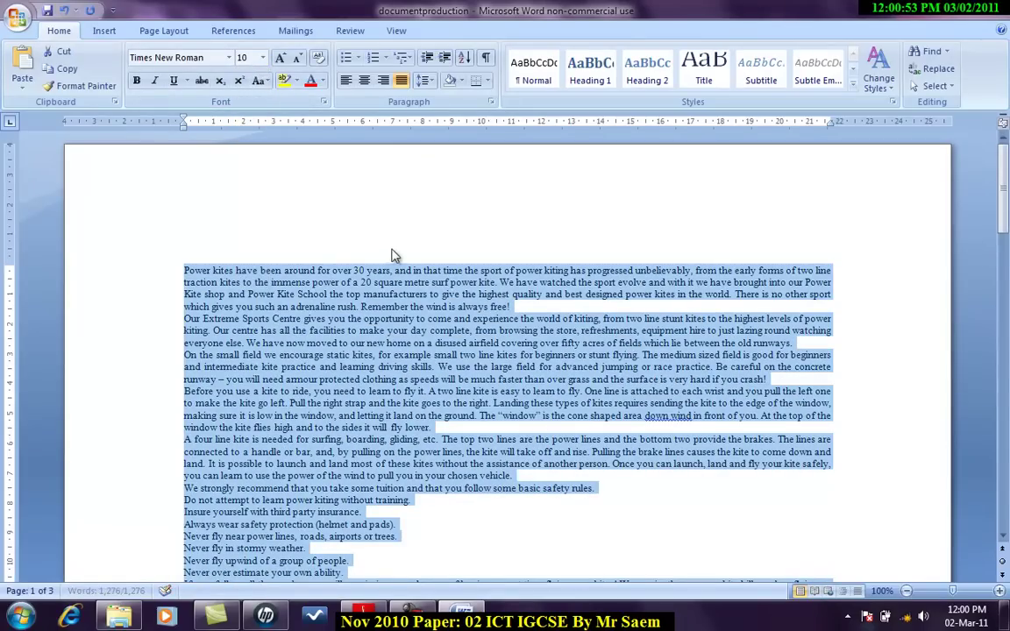
# Step: Insert a Blank (Three Columns) header into the newsletter
pyautogui.hotkey('alt', 'Tab')
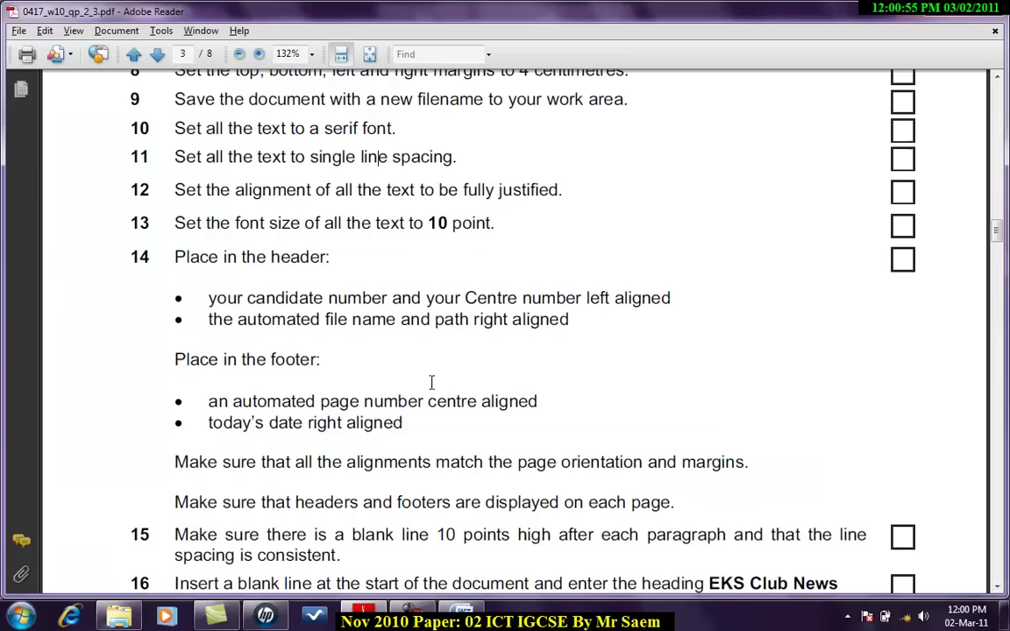
pyautogui.scroll(-2, 402, 326)
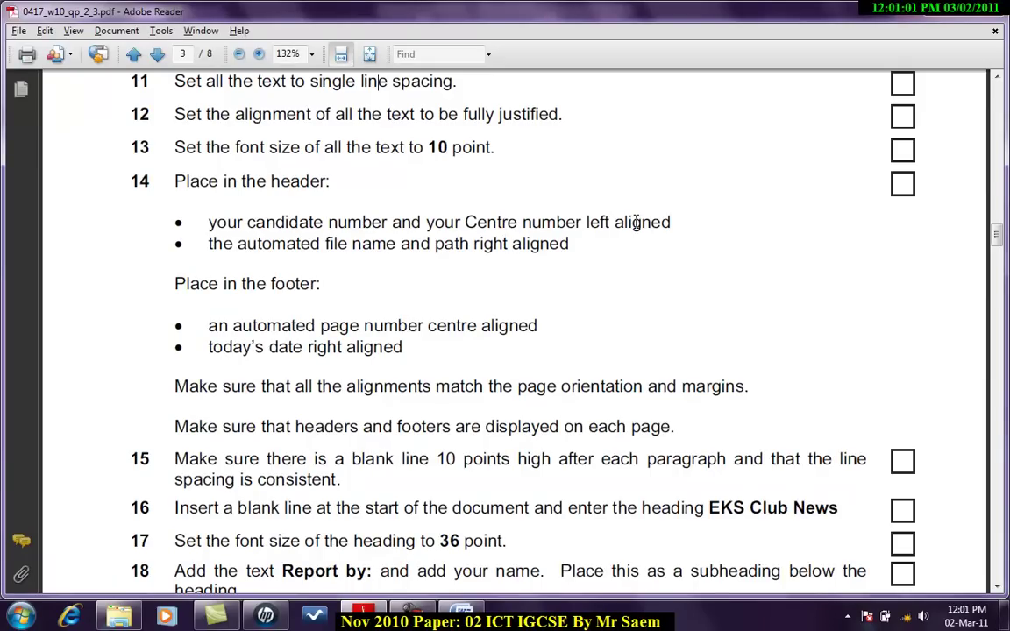
pyautogui.hotkey('alt', 'Tab')
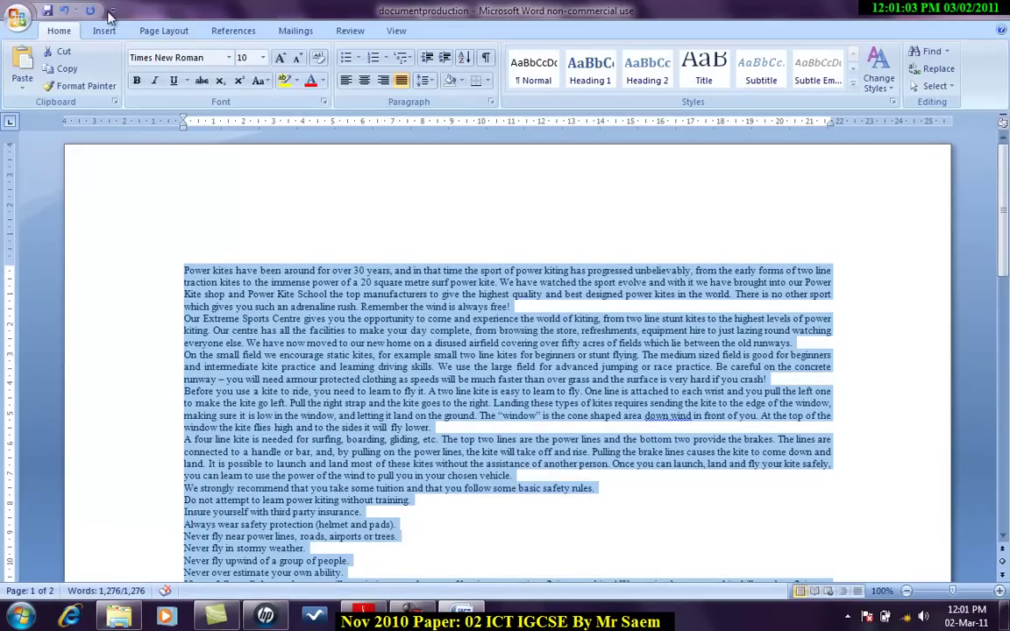
pyautogui.click(107, 31)
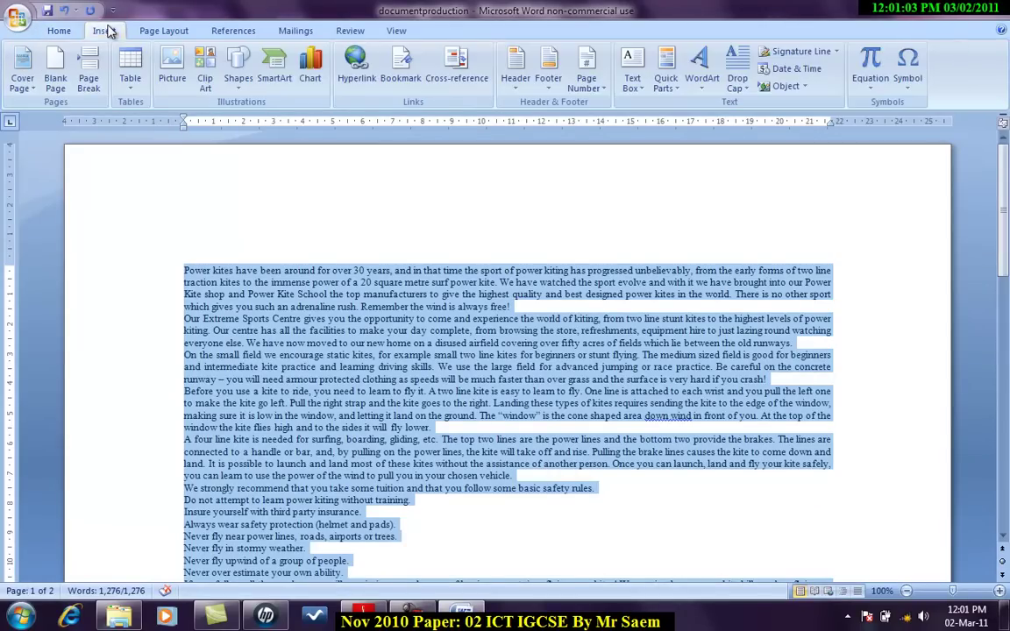
pyautogui.click(516, 78)
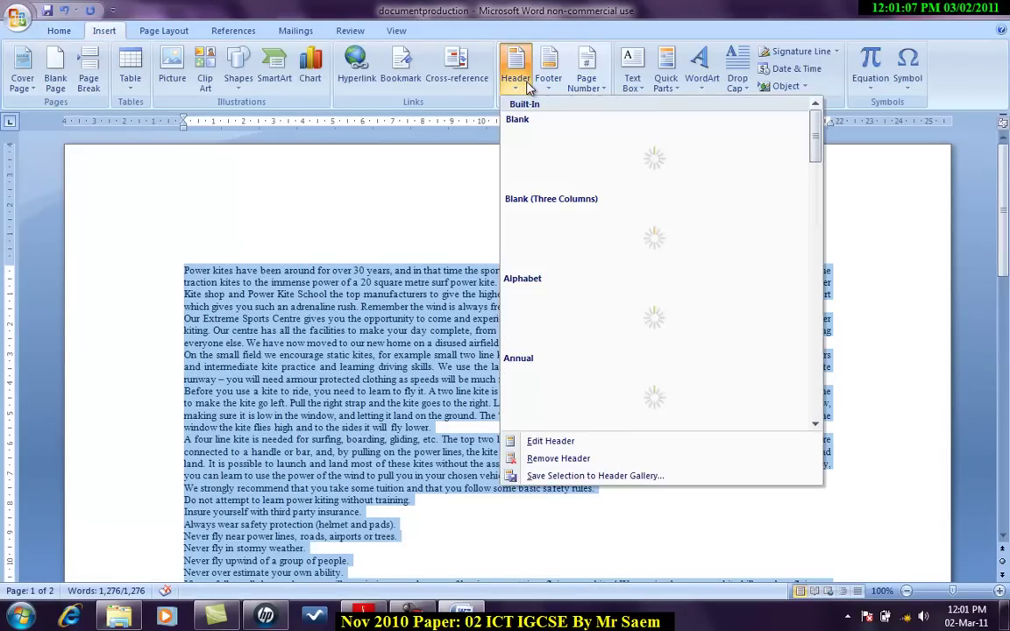
pyautogui.click(564, 237)
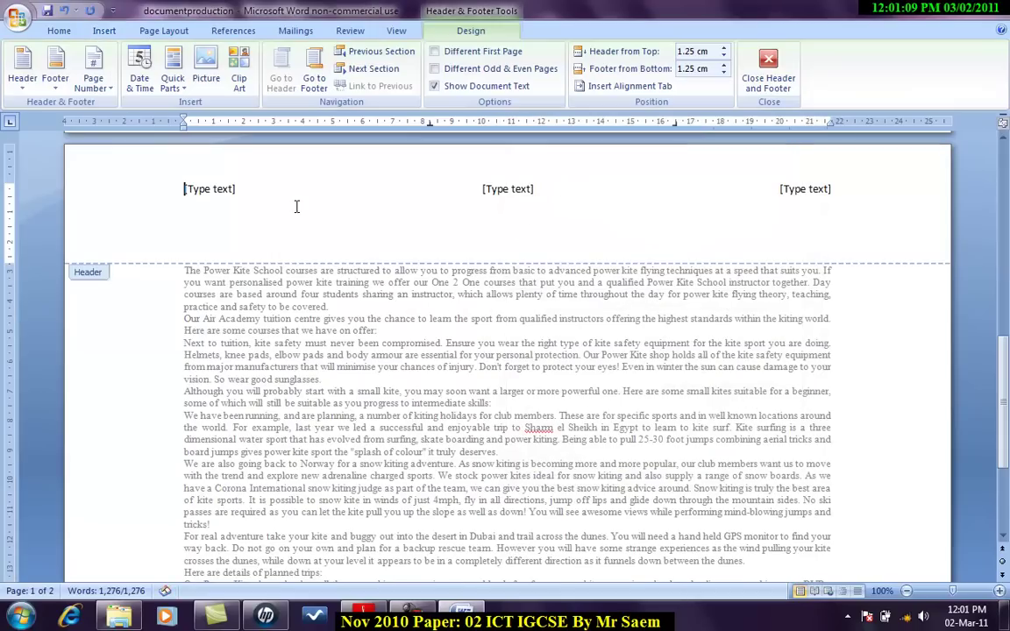
# Step: Enter the candidate number and centre number in the left header placeholder
pyautogui.hotkey('alt', 'Tab')
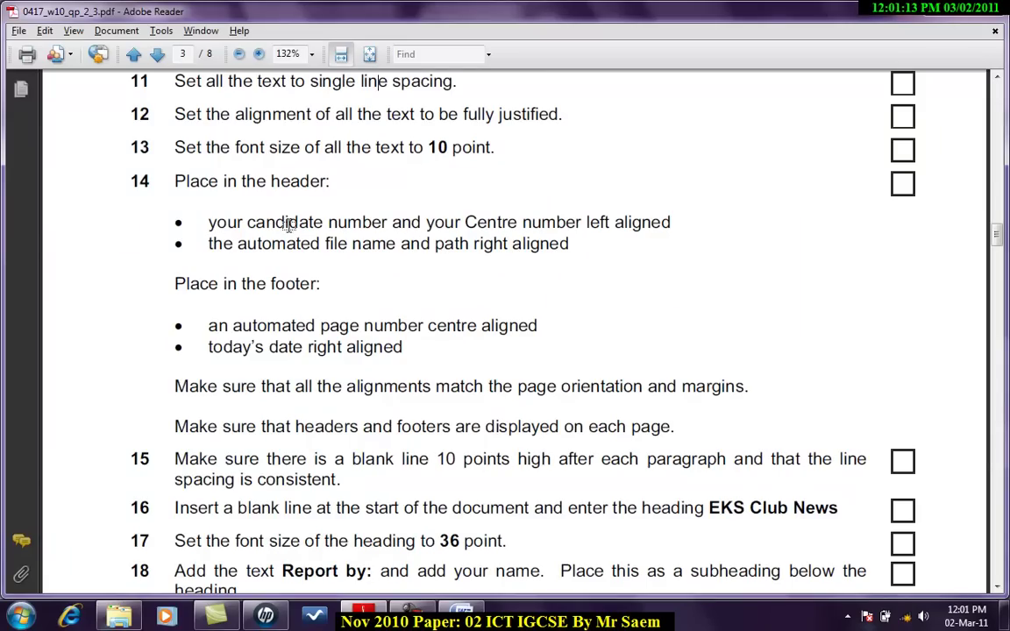
pyautogui.hotkey('alt', 'Tab')
pyautogui.click(224, 189)
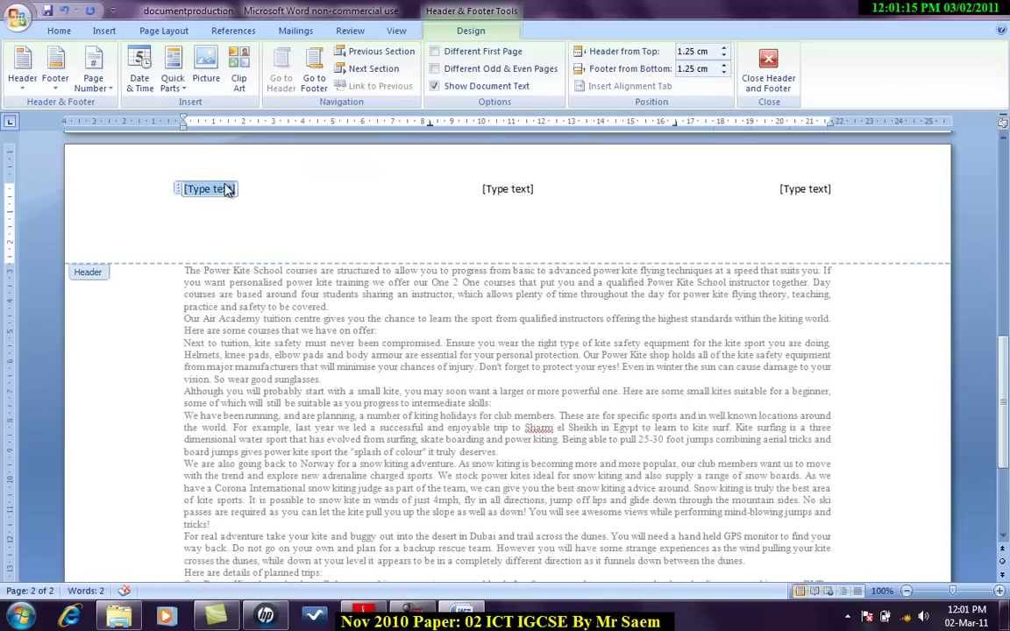
pyautogui.write('s')
pyautogui.hotkey('alt', 'Tab')
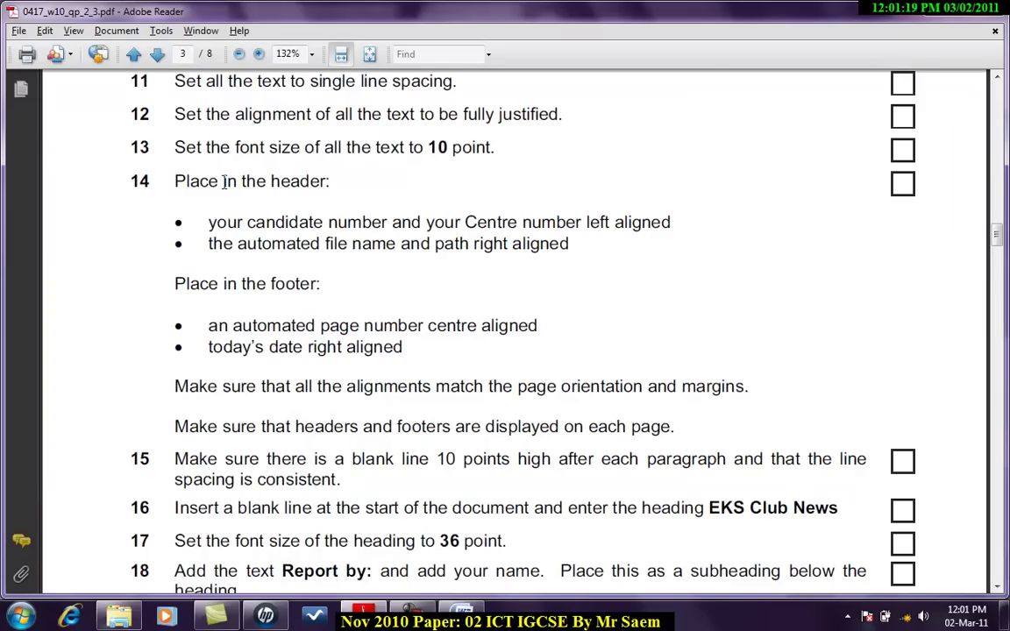
pyautogui.hotkey('alt', 'Tab')
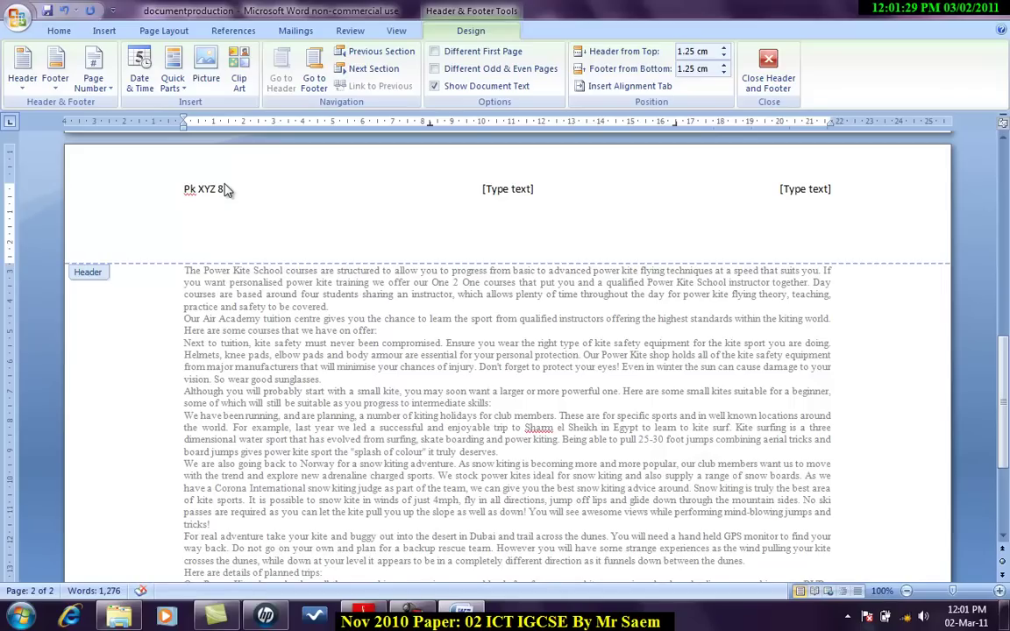
pyautogui.hotkey('alt', 'Tab')
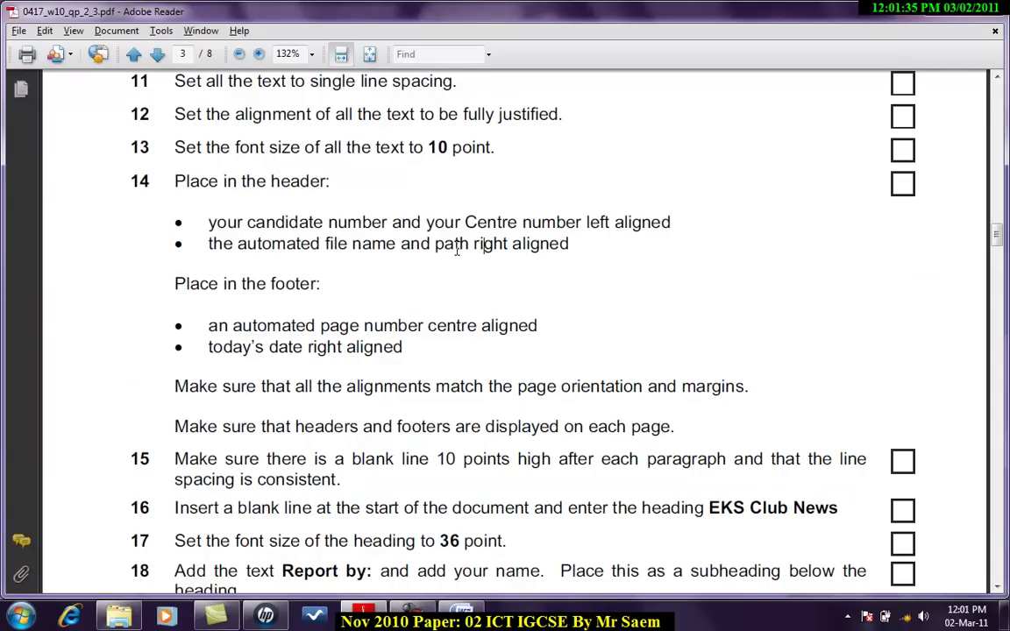
pyautogui.hotkey('alt', 'Tab')
pyautogui.click(794, 191)
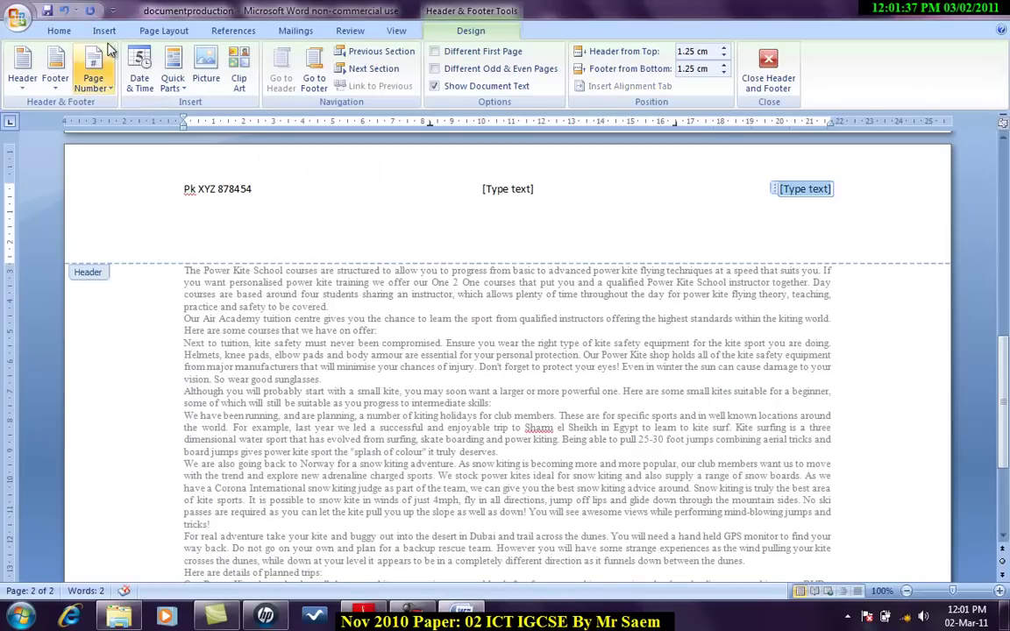
# Step: Insert a FileName field with the full path into the right header section
pyautogui.click(55, 32)
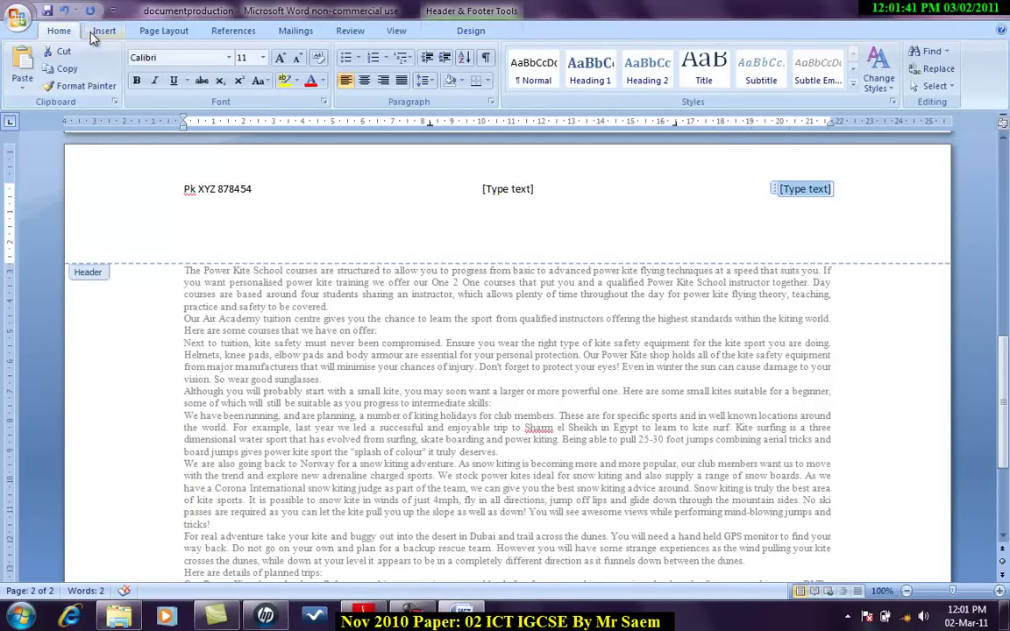
pyautogui.click(103, 31)
pyautogui.click(667, 83)
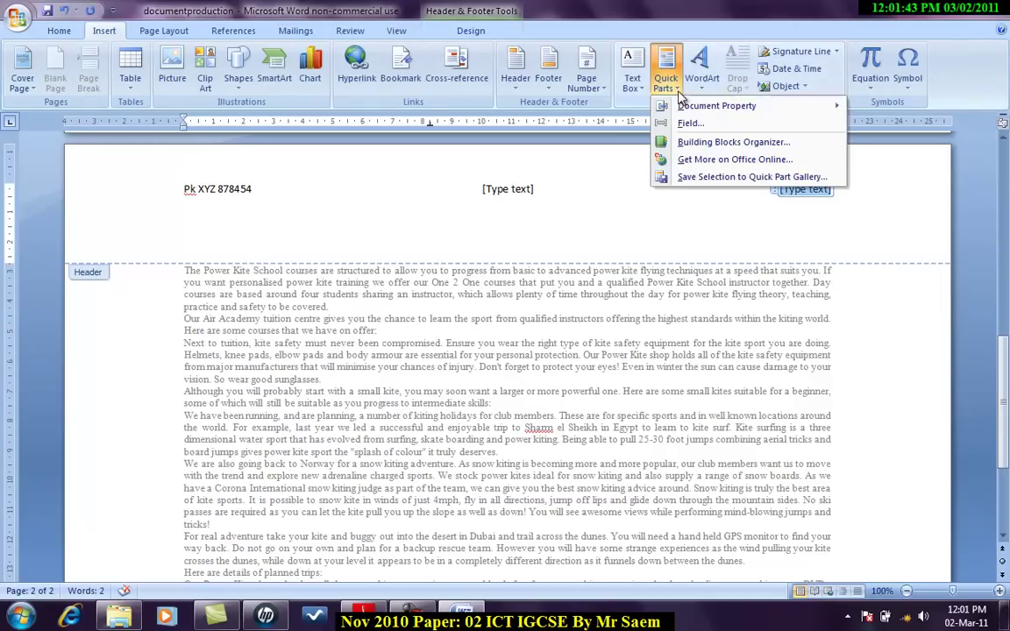
pyautogui.click(629, 118)
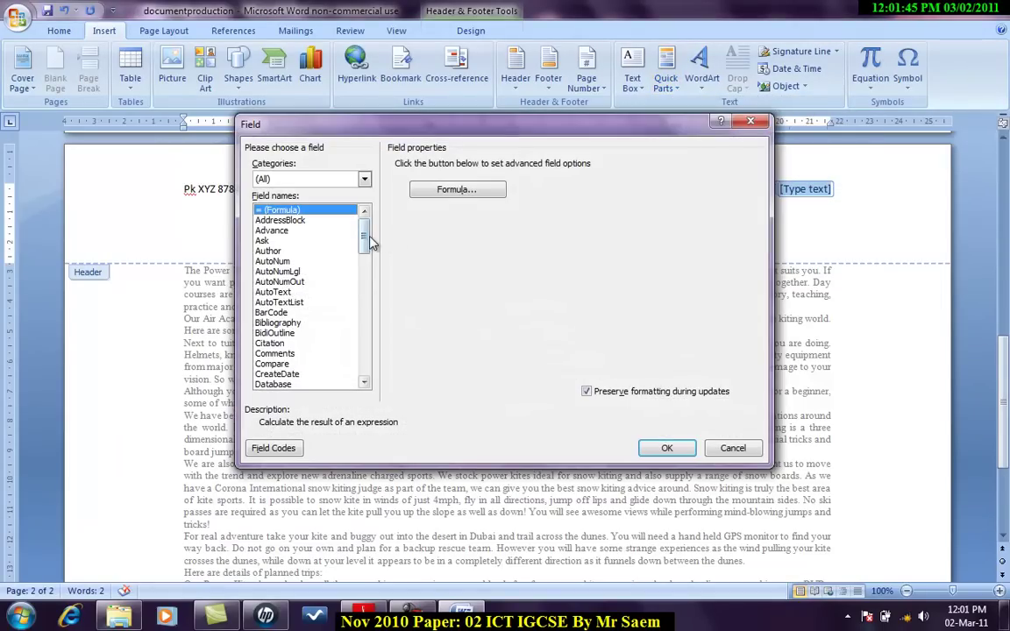
pyautogui.moveTo(367, 237); pyautogui.dragTo(366, 283)
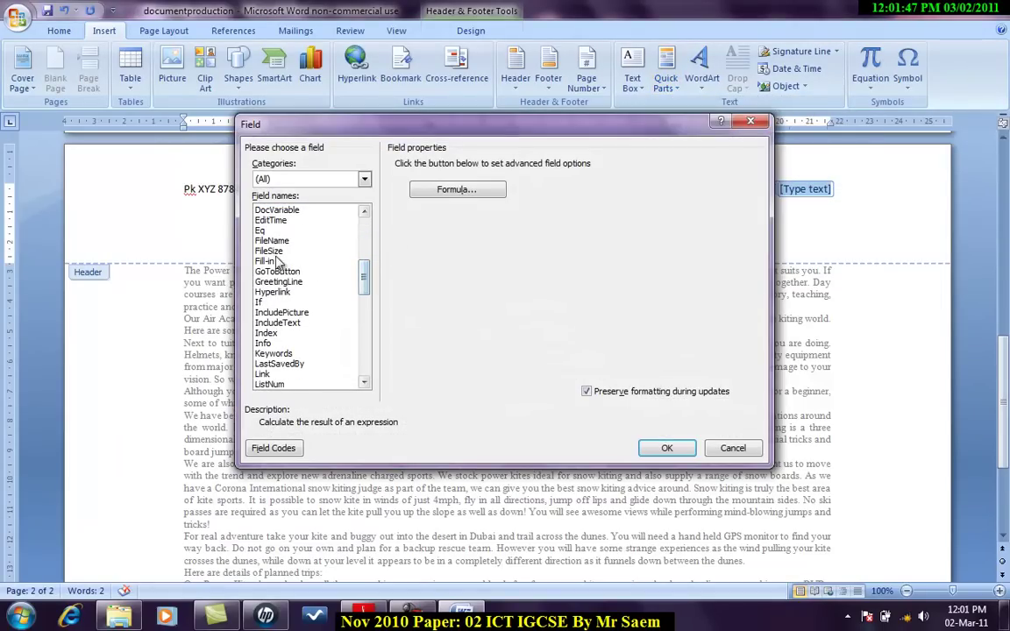
pyautogui.click(272, 240)
pyautogui.click(588, 165)
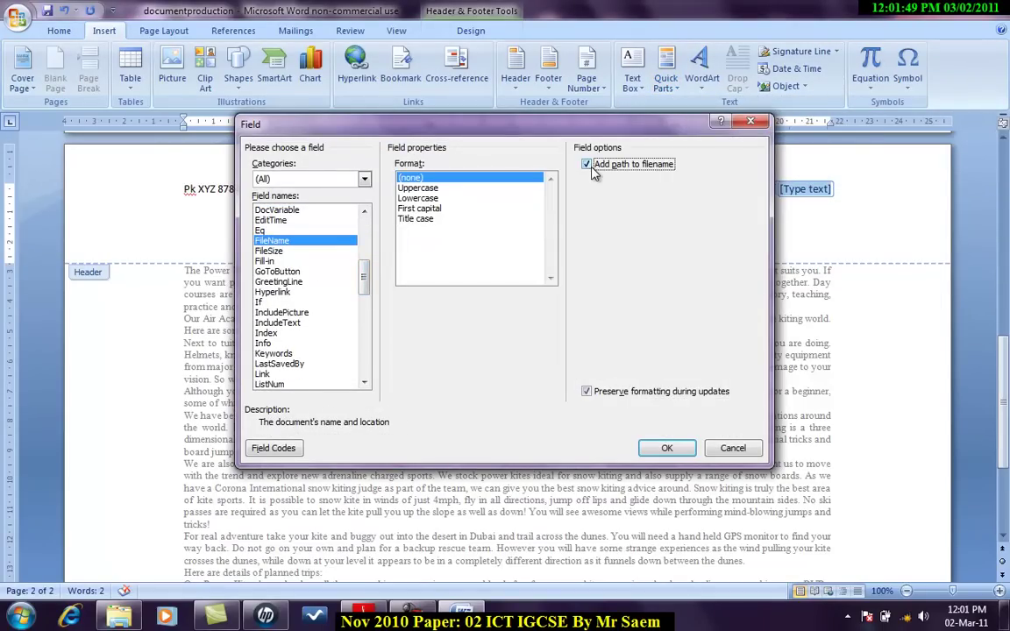
pyautogui.click(668, 448)
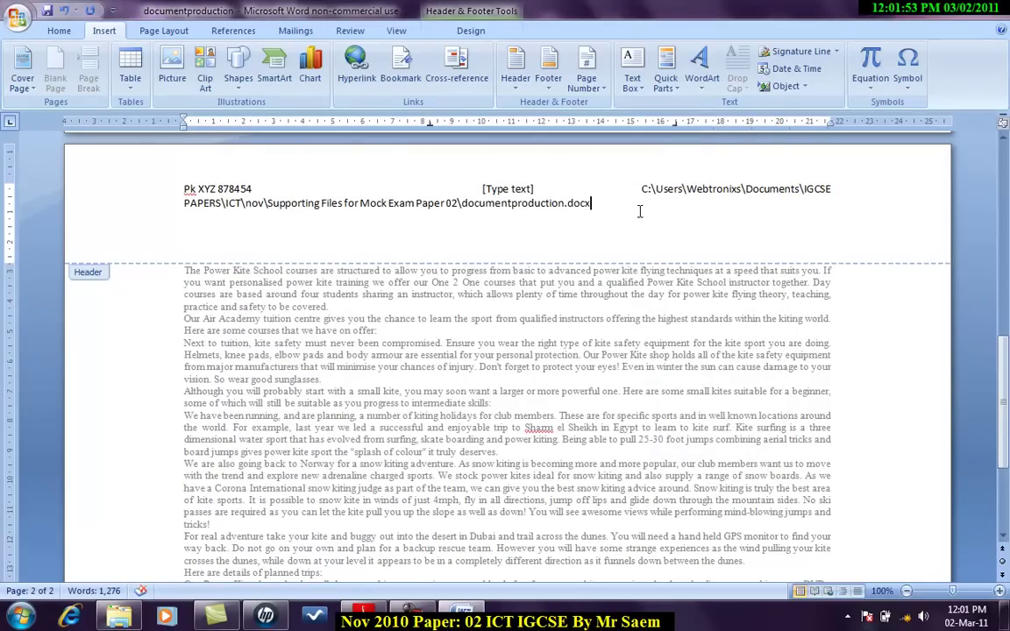
# Step: Select the inserted file path and delete it from the header
pyautogui.moveTo(583, 200); pyautogui.dragTo(651, 197)
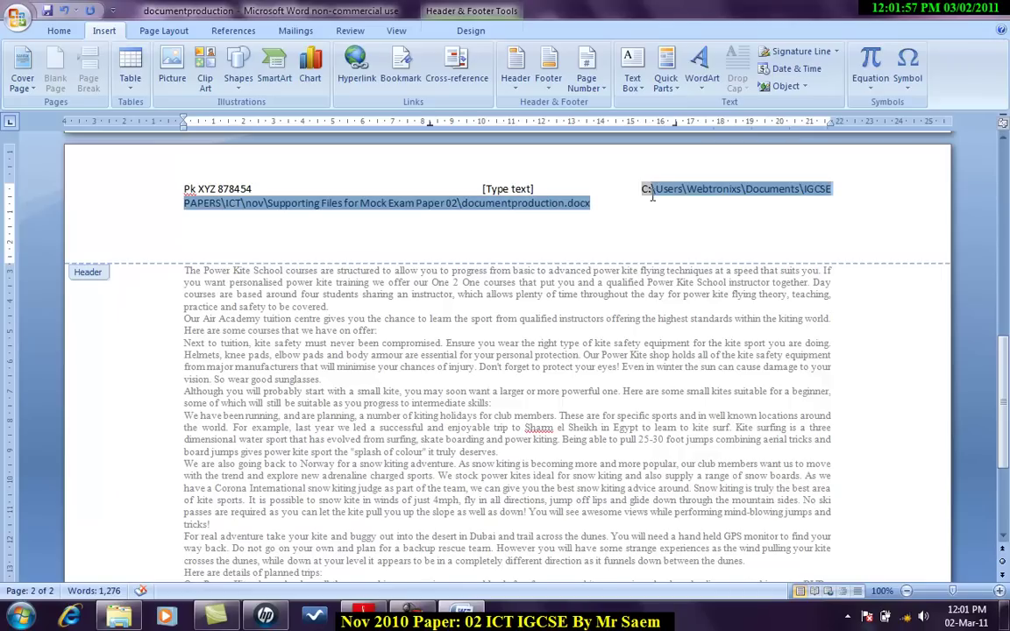
pyautogui.click(599, 205)
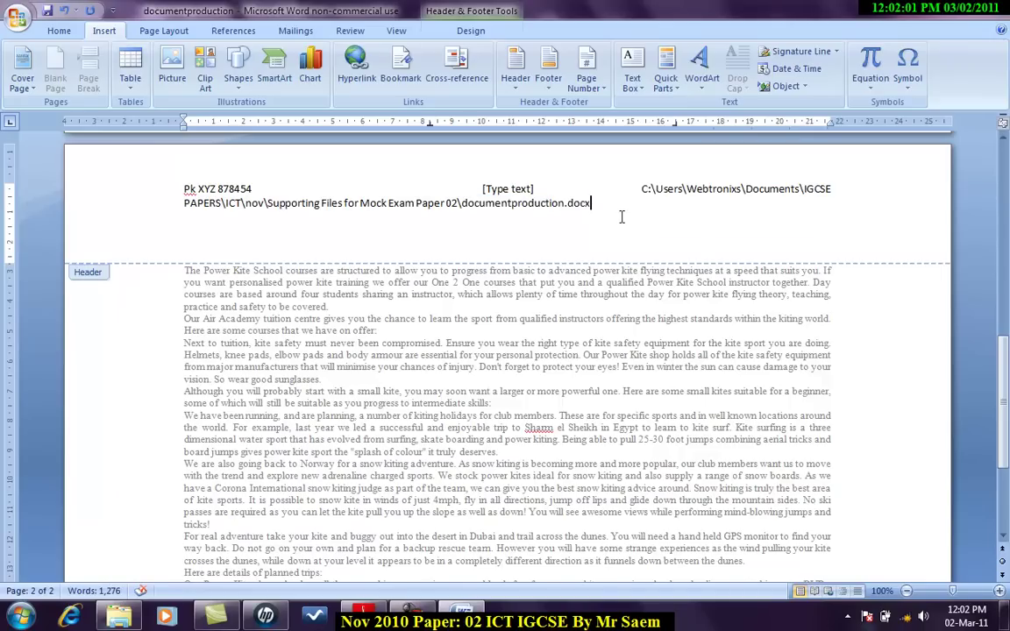
pyautogui.moveTo(605, 204); pyautogui.dragTo(617, 188)
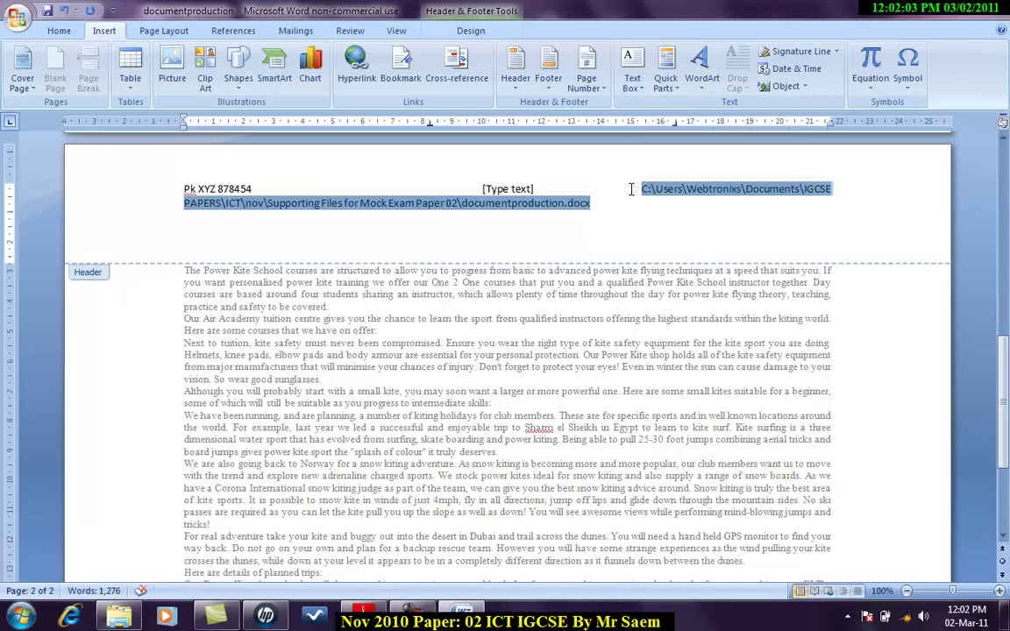
pyautogui.press('Delete')
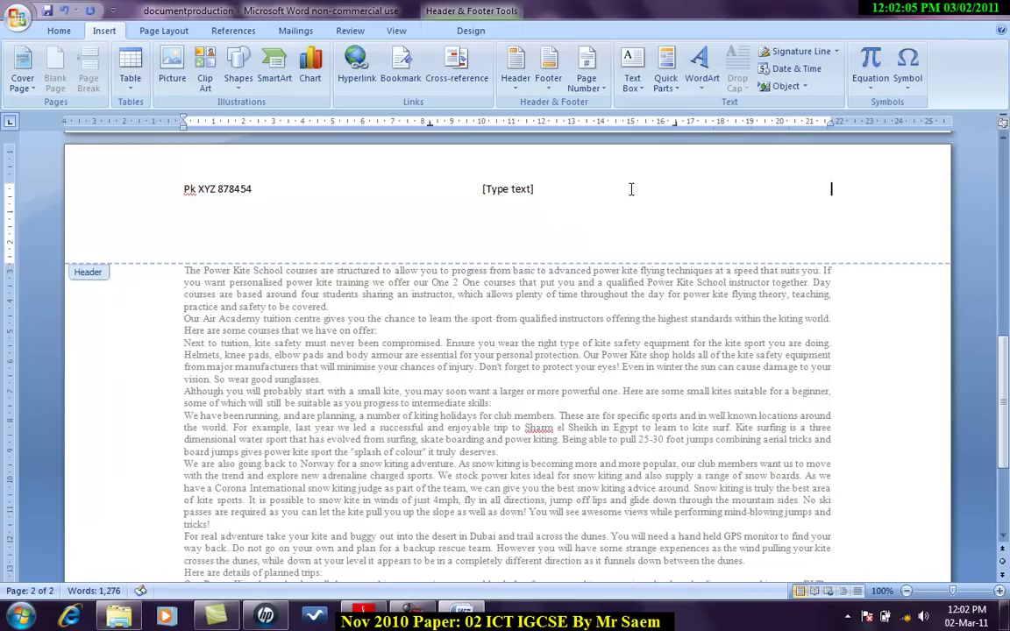
# Step: Save the newsletter as a Word Document named documentproduction in the RECOVERY (D:) drive
pyautogui.click(17, 18)
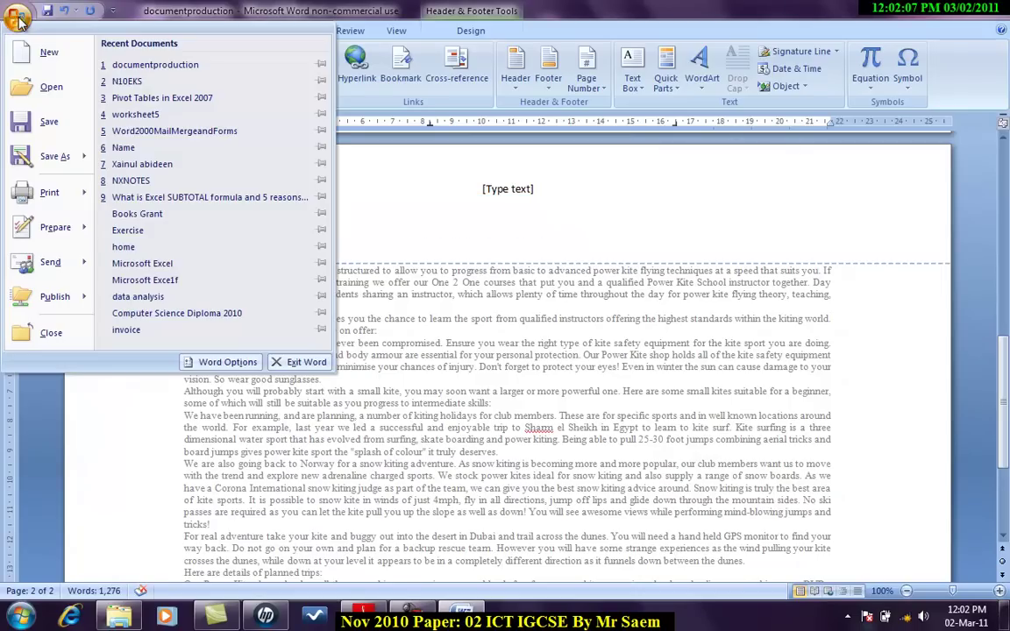
pyautogui.moveTo(73, 169)
pyautogui.click(165, 70)
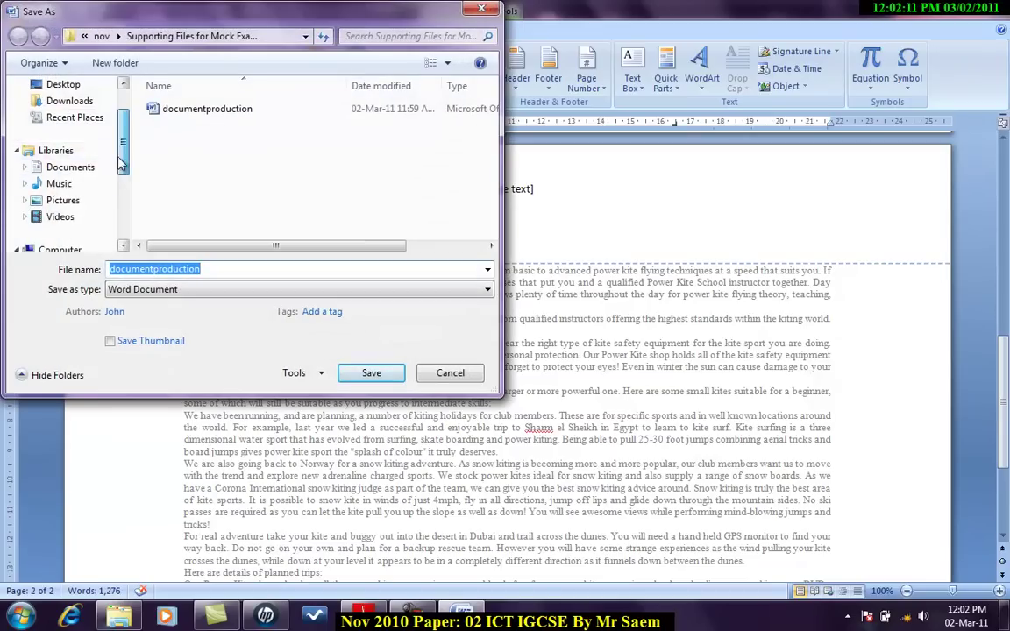
pyautogui.scroll(2, 44, 167)
pyautogui.click(54, 142)
pyautogui.doubleClick(289, 105)
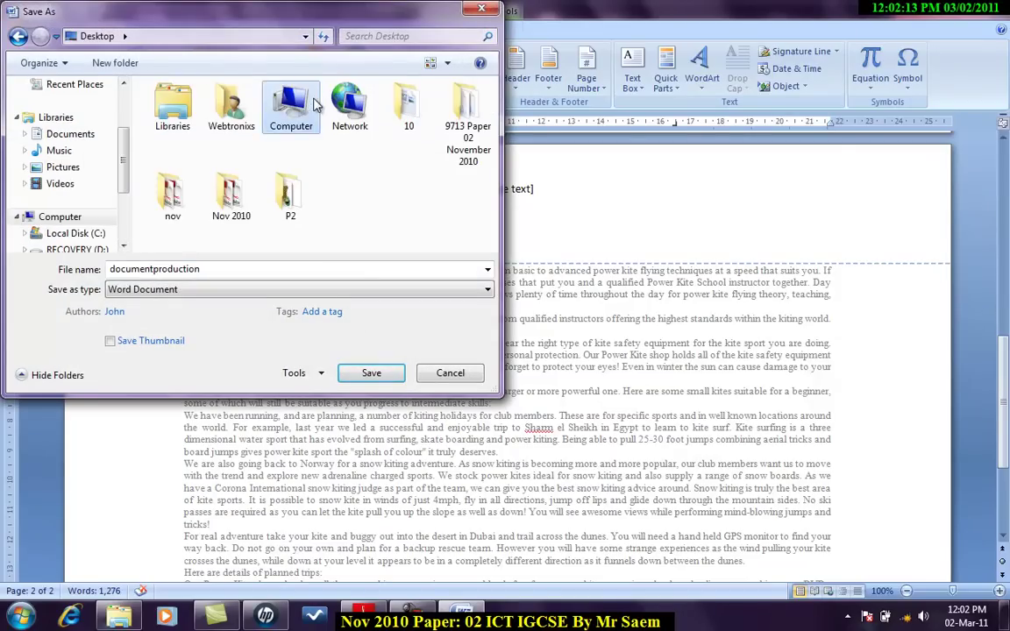
pyautogui.doubleClick(239, 140)
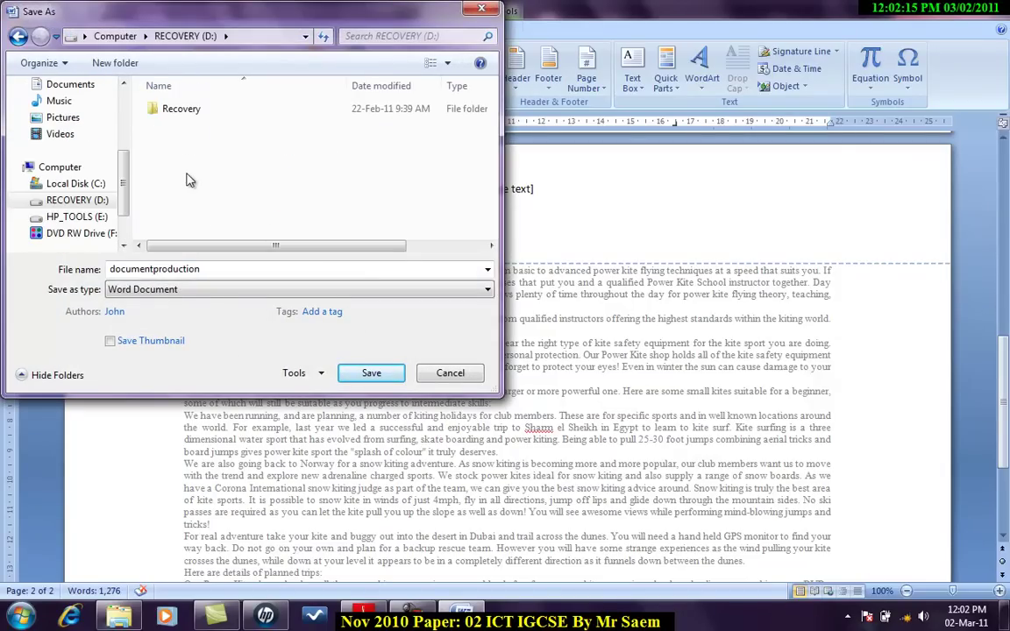
pyautogui.click(370, 373)
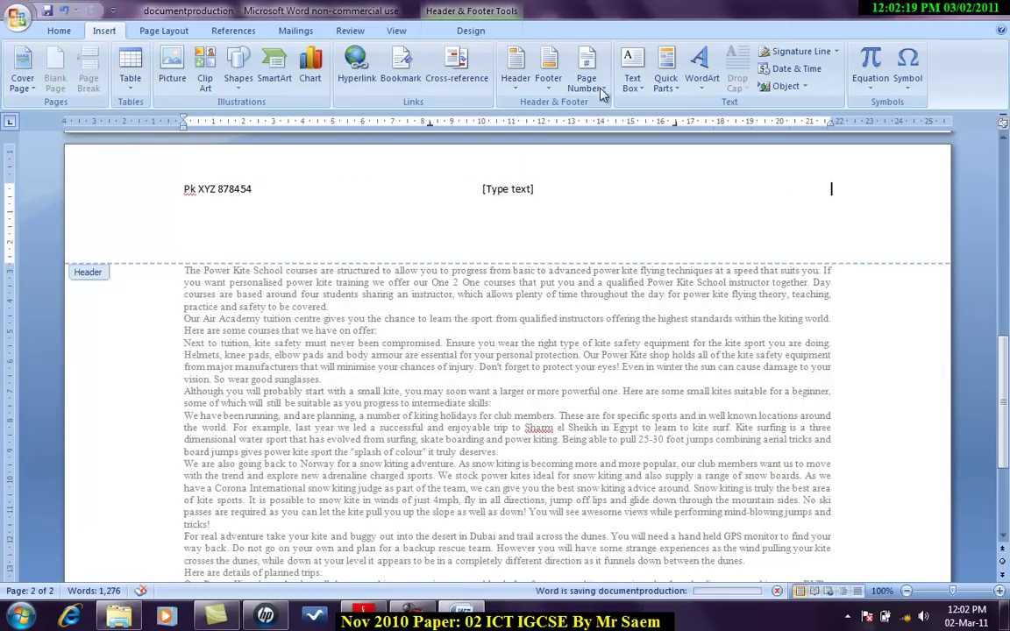
# Step: Insert a FileName field with path (D:\documentproduction.docx) in the header's right section
pyautogui.click(666, 83)
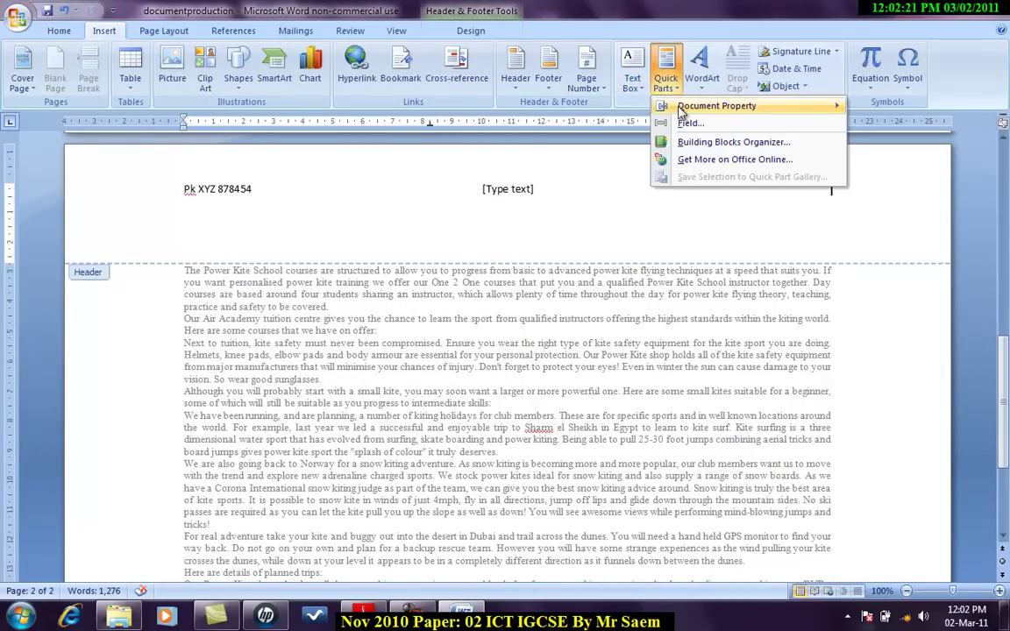
pyautogui.click(693, 122)
pyautogui.moveTo(362, 236); pyautogui.dragTo(362, 270)
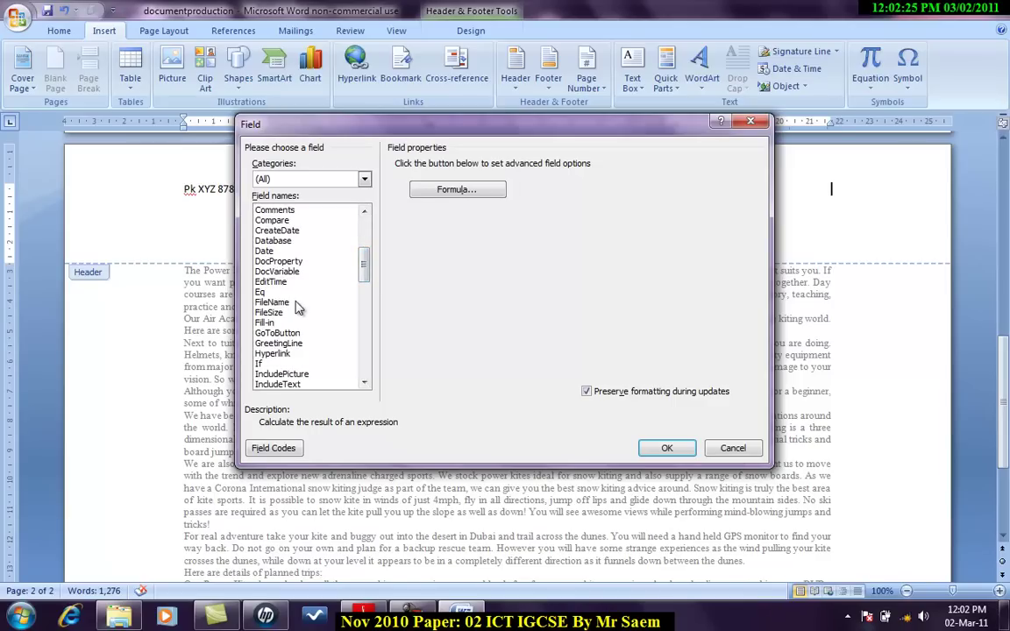
pyautogui.click(317, 303)
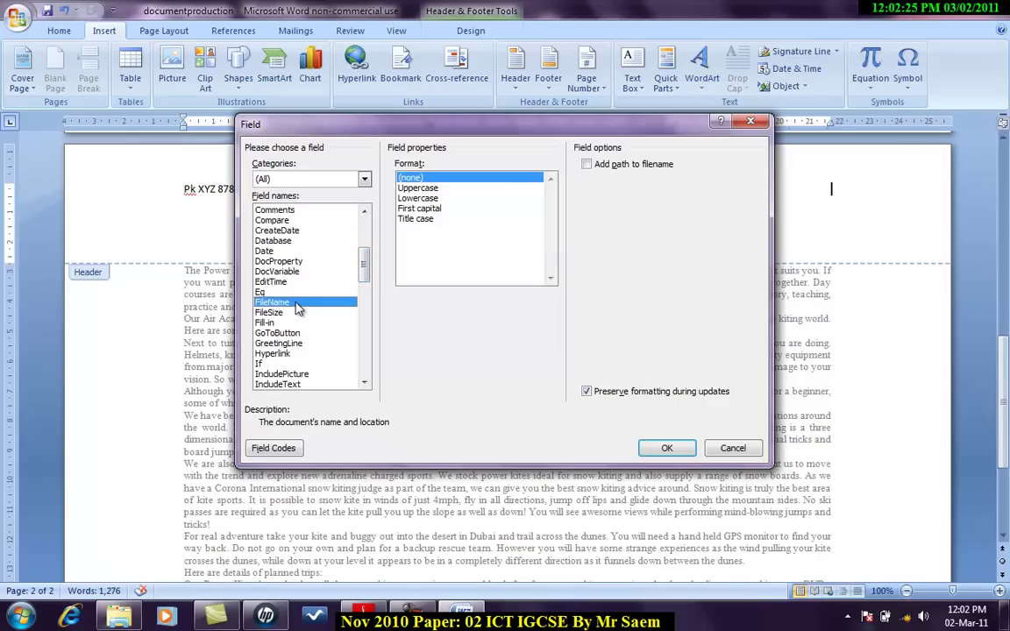
pyautogui.click(587, 165)
pyautogui.click(666, 448)
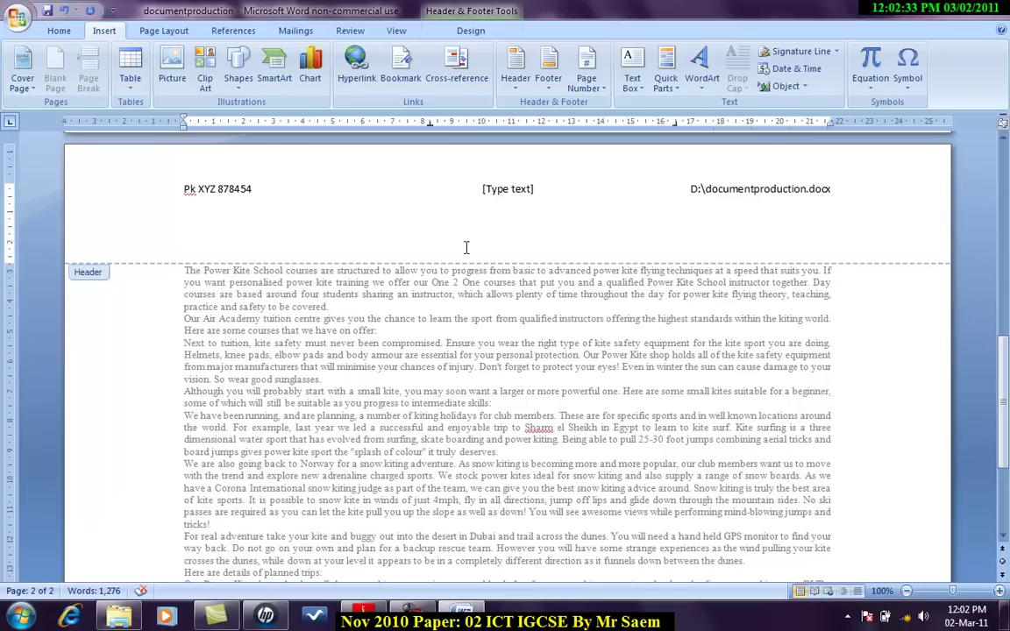
# Step: Delete the centre header placeholder and switch to the exam paper
pyautogui.click(507, 191)
pyautogui.press('Delete')
pyautogui.hotkey('alt', 'Tab')
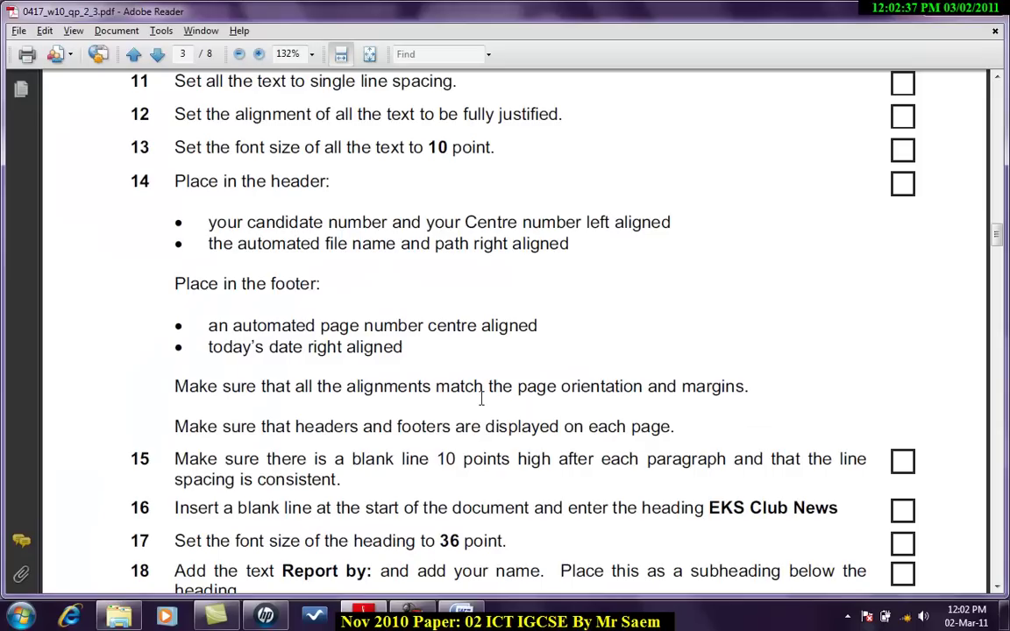
# Step: Add a Blank (Three Columns) footer to the newsletter
pyautogui.scroll(-1, 482, 399)
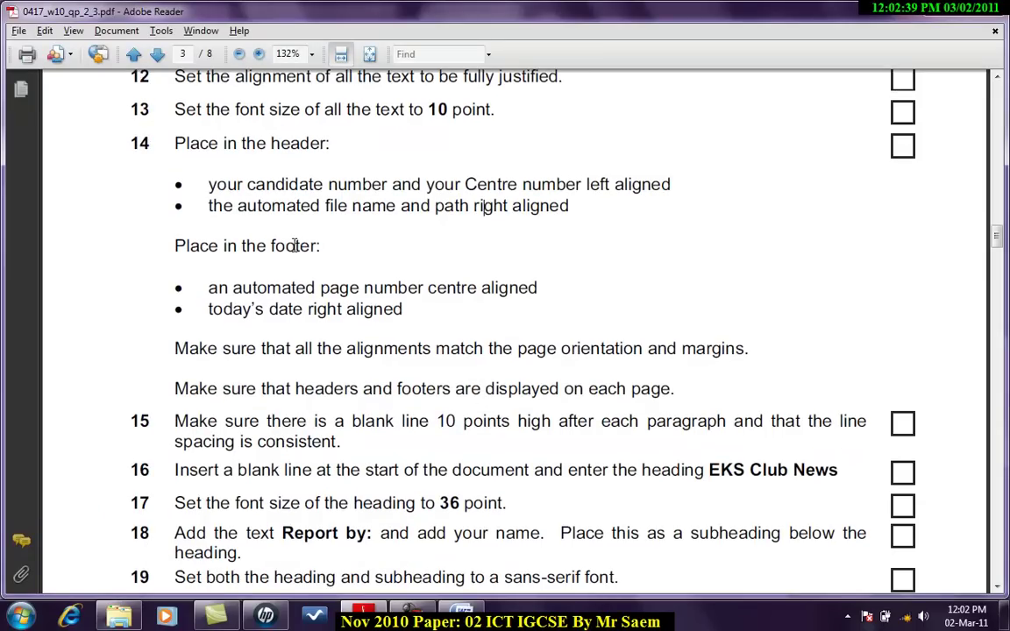
pyautogui.hotkey('alt', 'Tab')
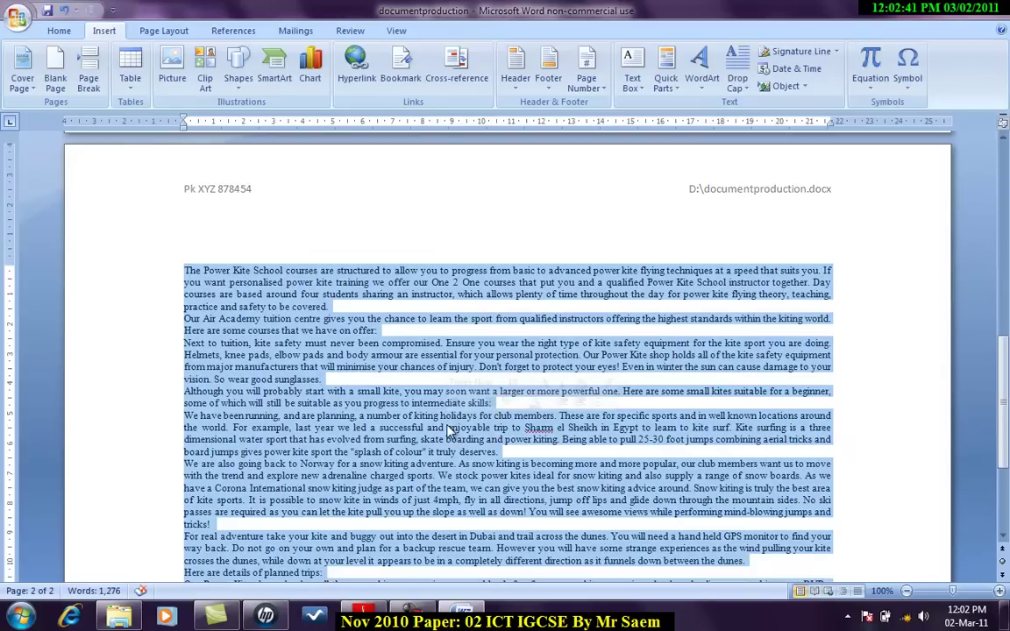
pyautogui.click(548, 79)
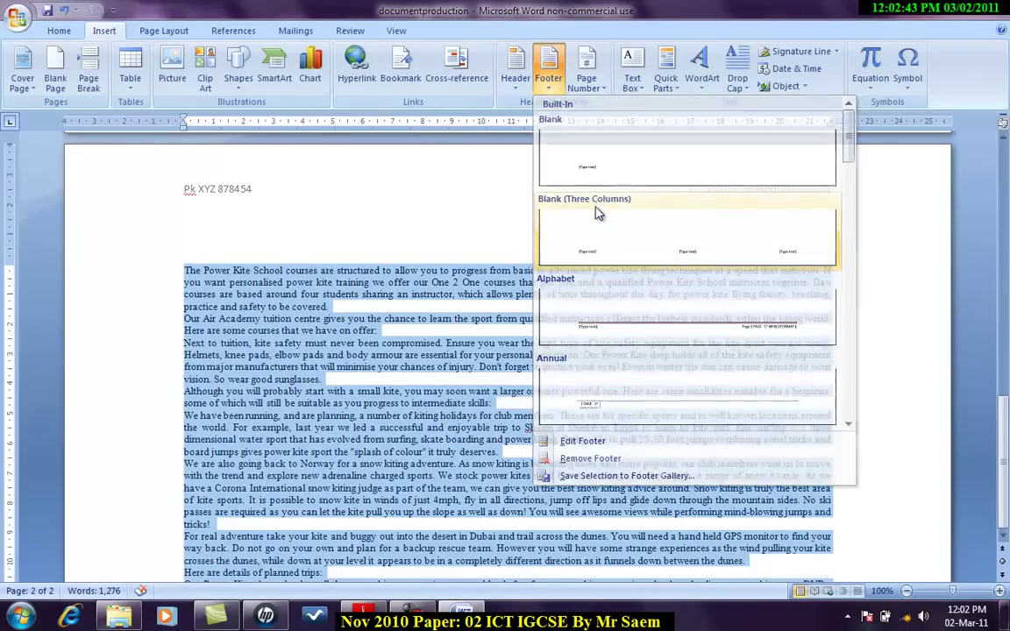
pyautogui.click(614, 215)
pyautogui.hotkey('alt', 'Tab')
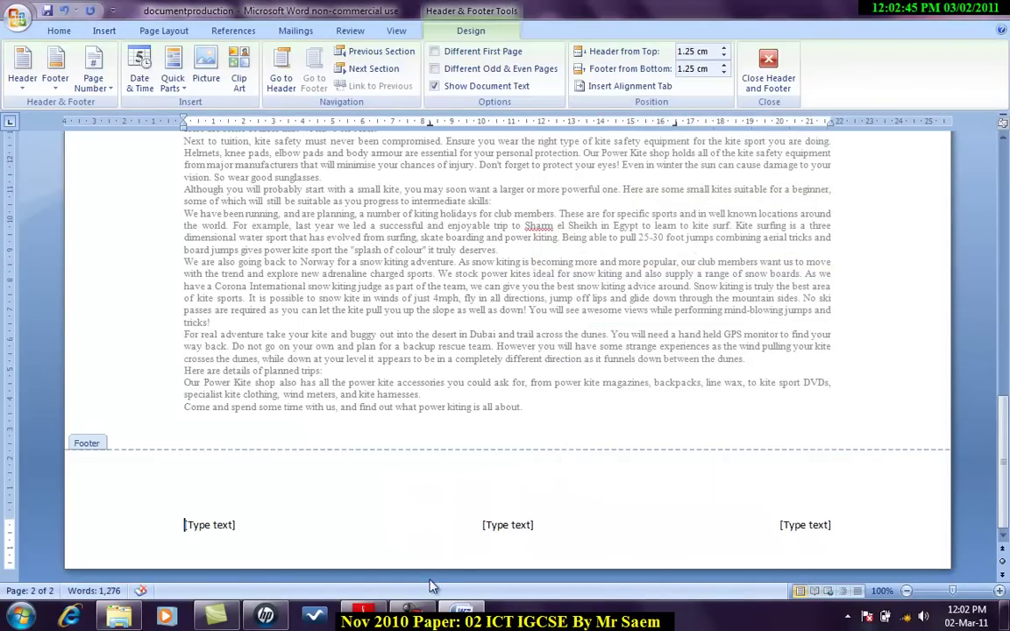
pyautogui.scroll(-1, 381, 436)
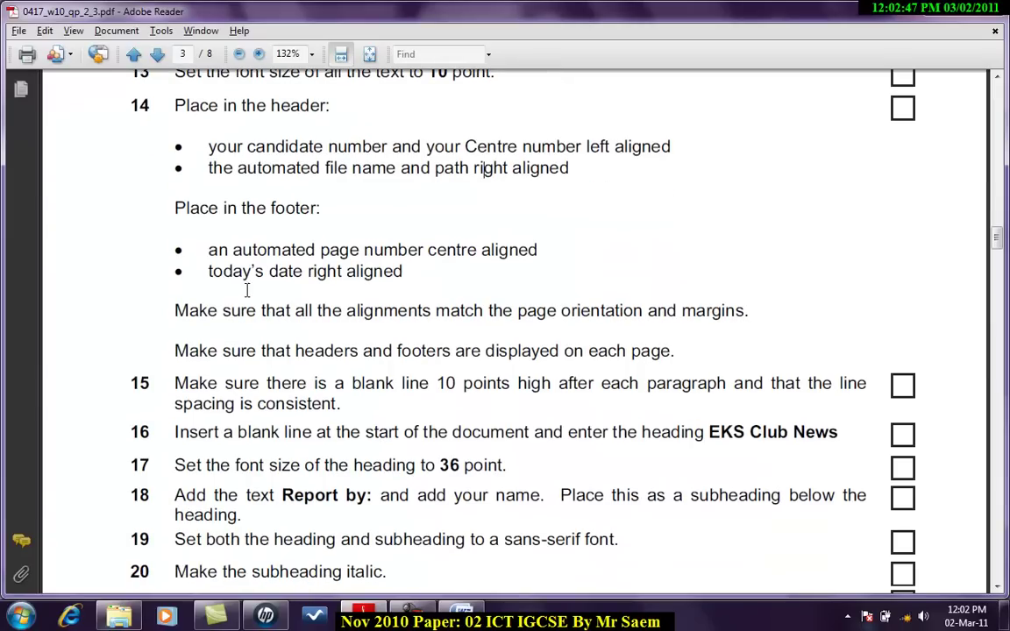
pyautogui.hotkey('alt', 'Tab')
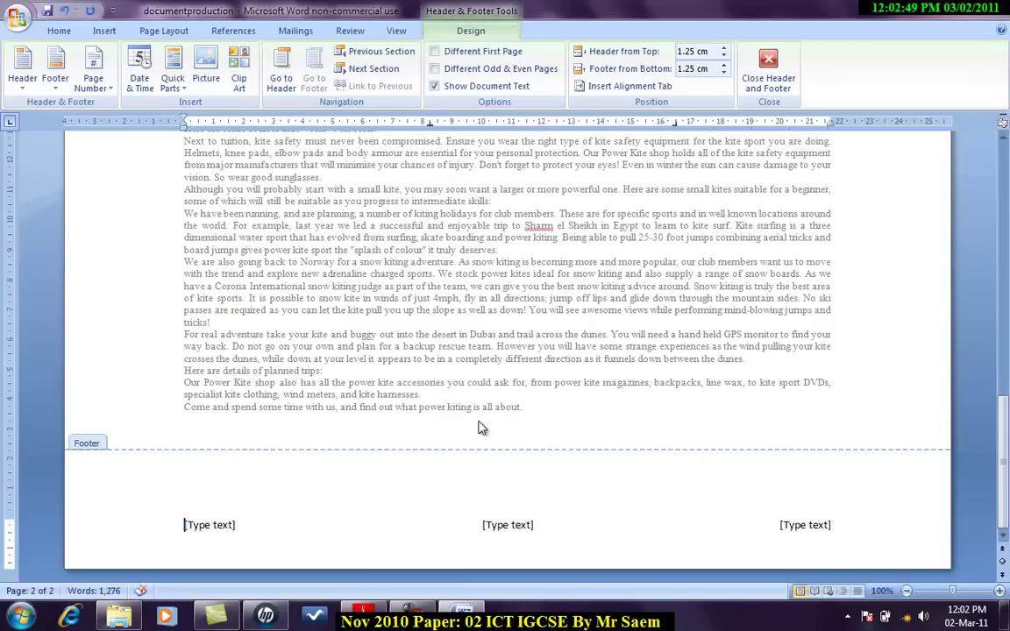
# Step: Insert a Plain Number page number in the footer's centre placeholder
pyautogui.click(506, 524)
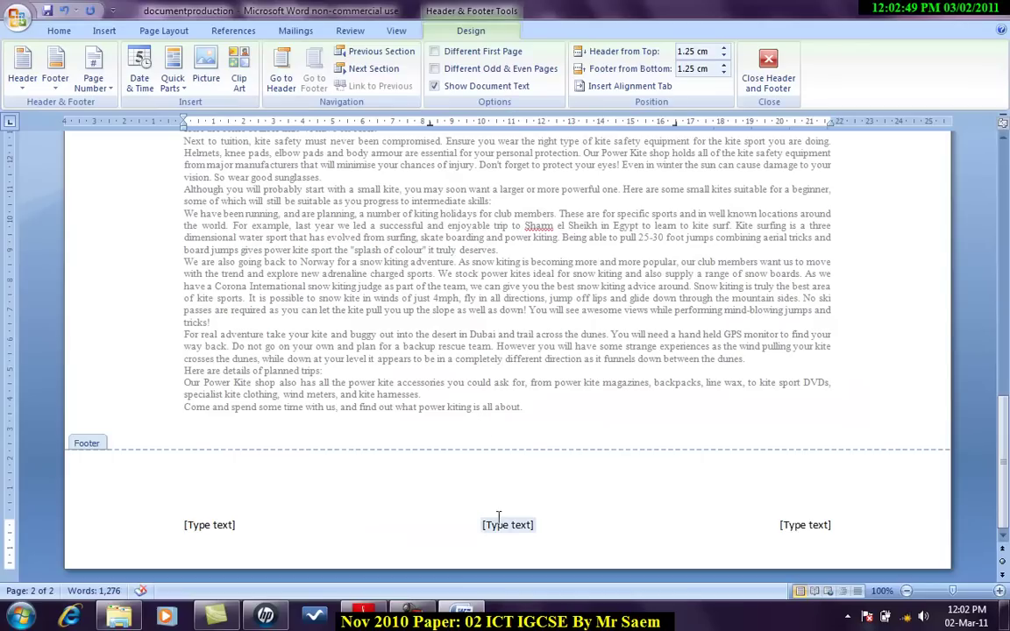
pyautogui.click(105, 31)
pyautogui.click(581, 89)
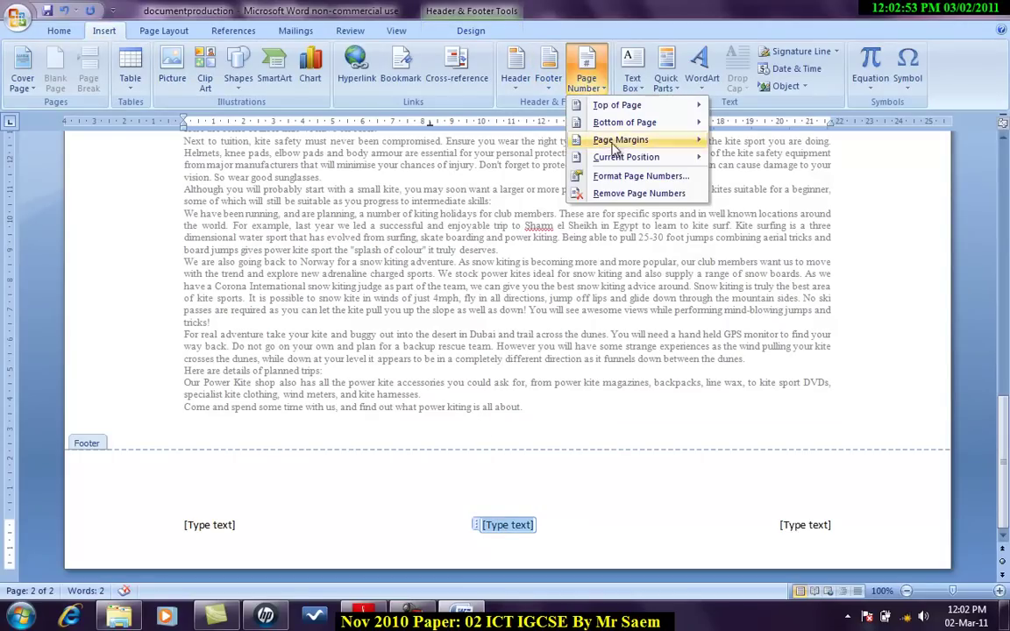
pyautogui.moveTo(618, 157)
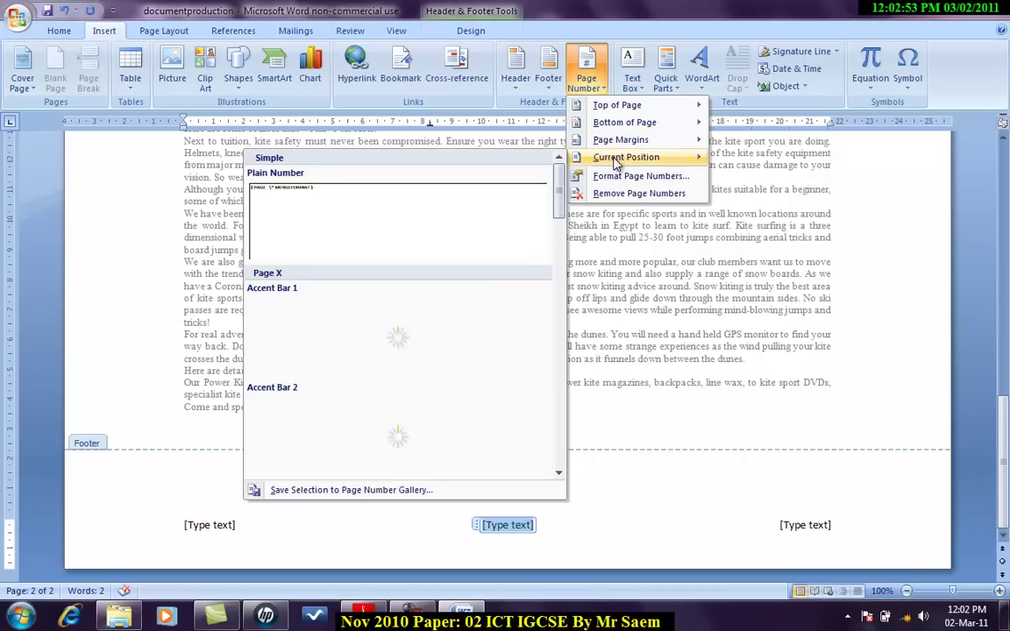
pyautogui.click(372, 228)
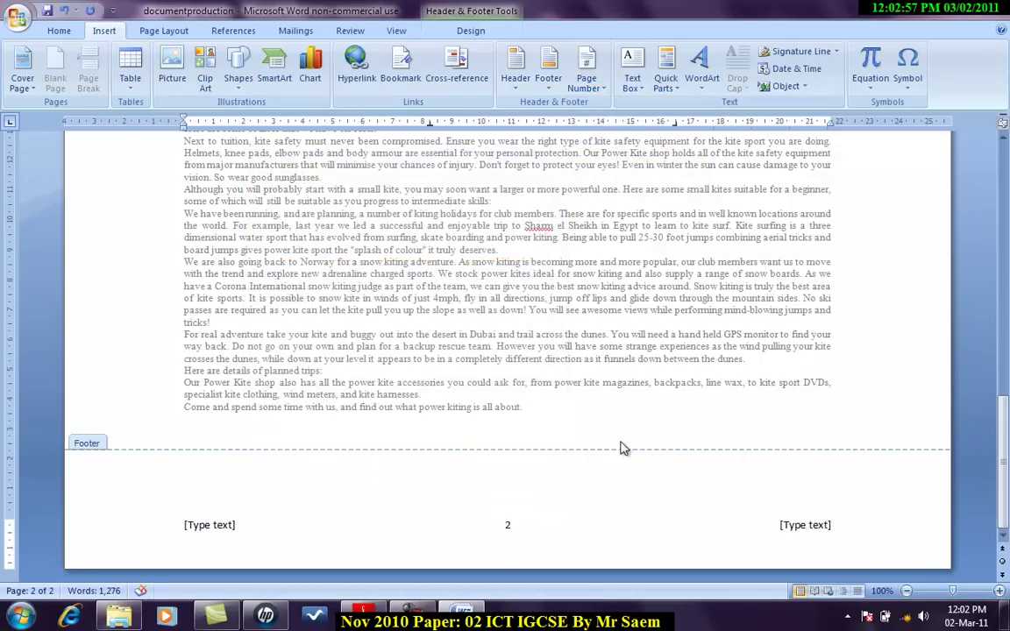
# Step: Insert the date 02 March 2011 in the right footer placeholder
pyautogui.hotkey('alt', 'Tab')
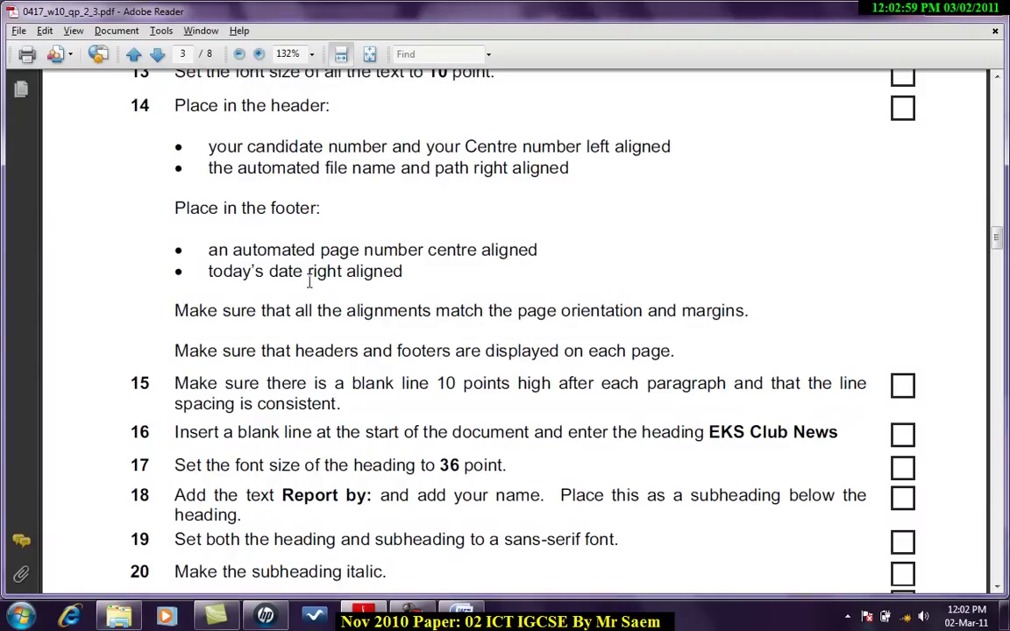
pyautogui.hotkey('alt', 'Tab')
pyautogui.click(802, 525)
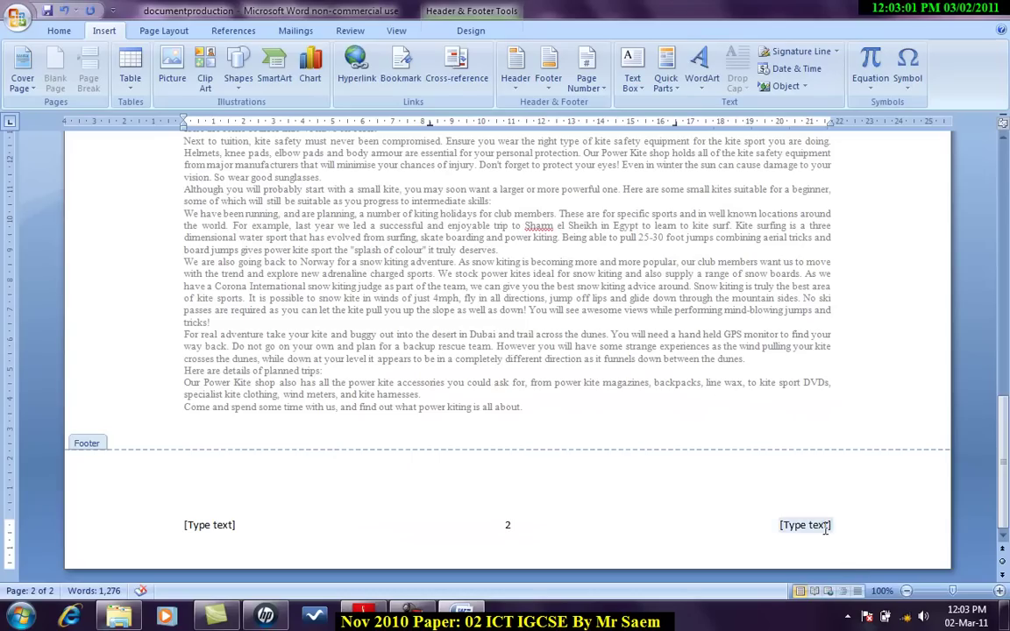
pyautogui.click(794, 68)
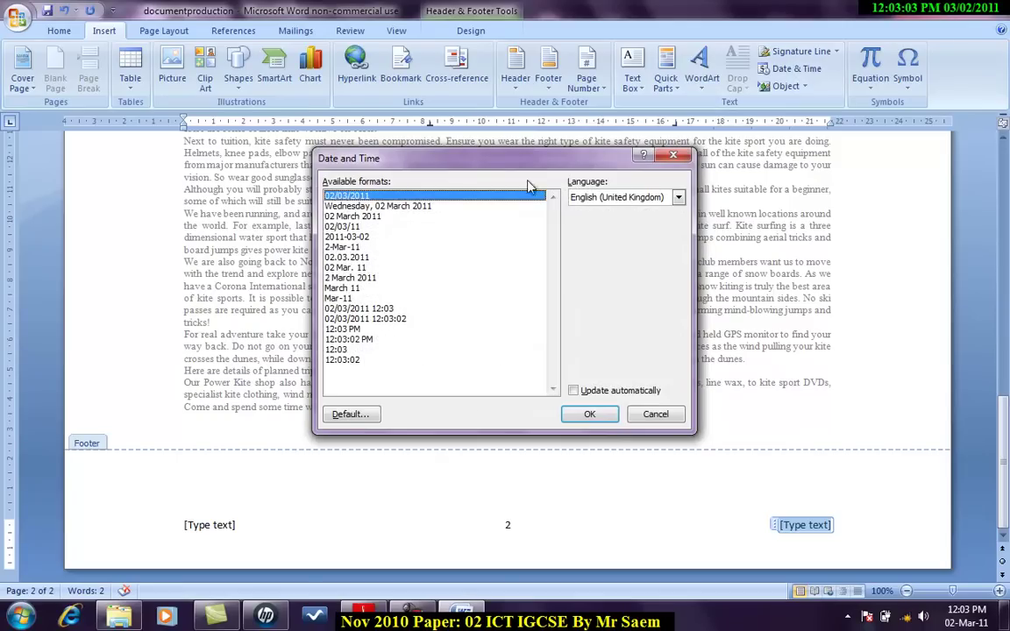
pyautogui.click(386, 216)
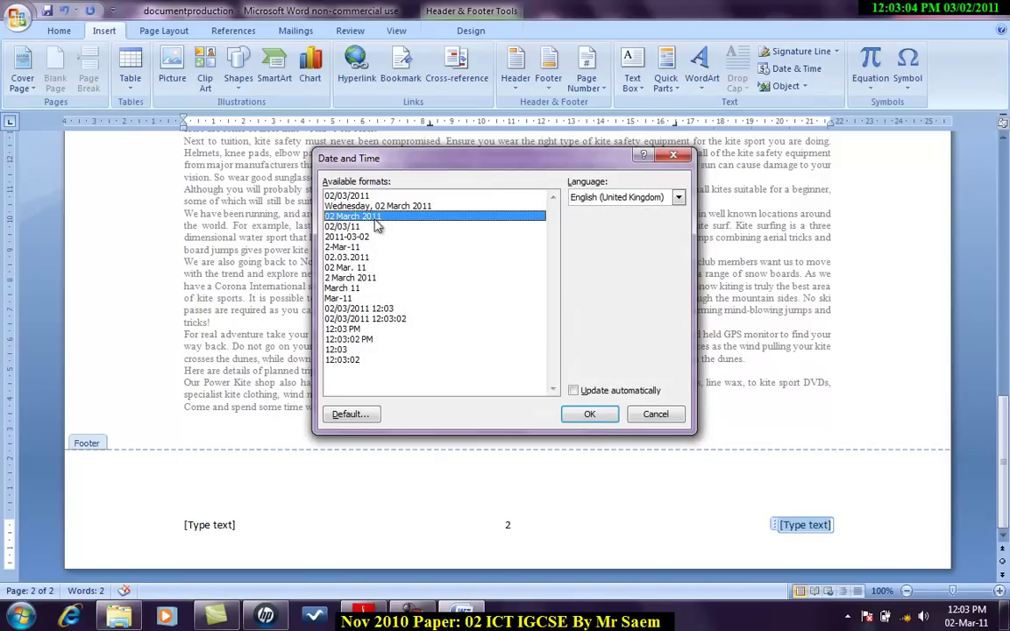
pyautogui.click(589, 415)
# Step: Delete the unused left footer placeholder and review the exam paper's next instructions
pyautogui.click(207, 527)
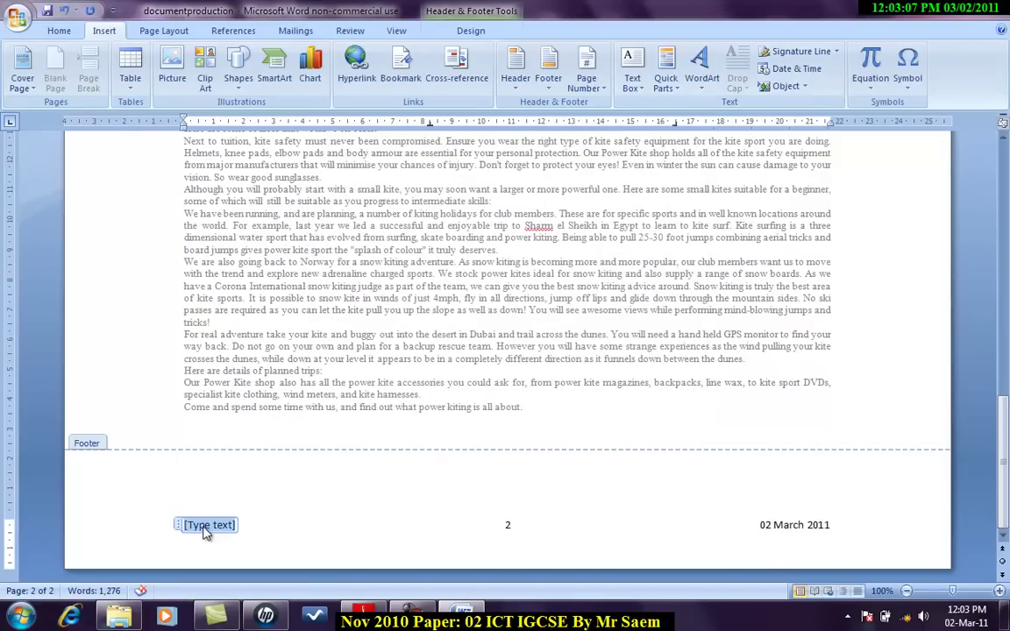
pyautogui.press('Delete')
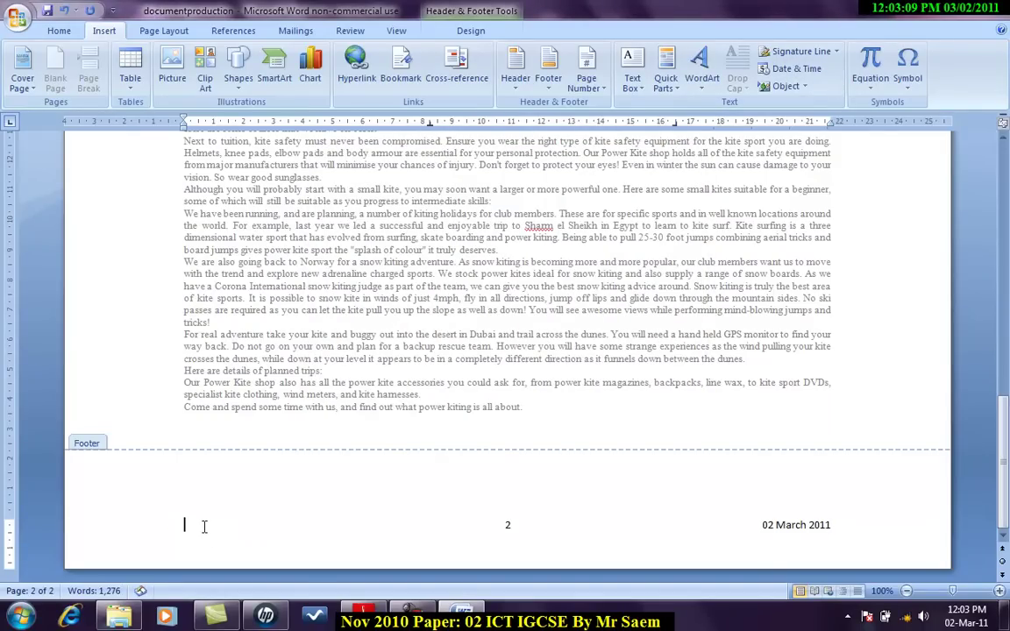
pyautogui.hotkey('alt', 'Tab')
pyautogui.scroll(-2, 429, 338)
pyautogui.scroll(-1, 429, 337)
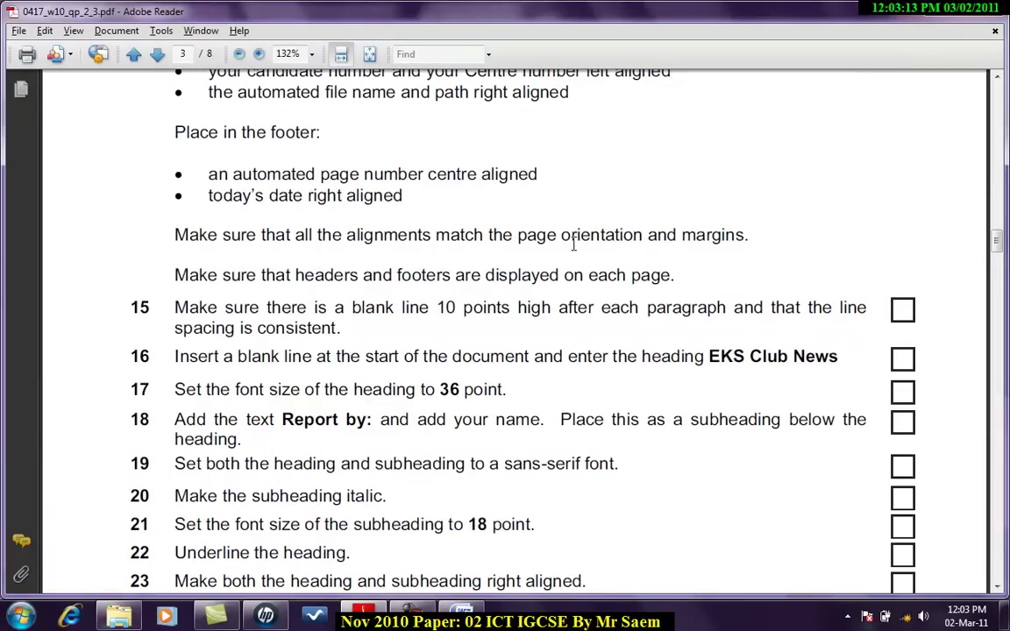
pyautogui.hotkey('alt', 'Tab')
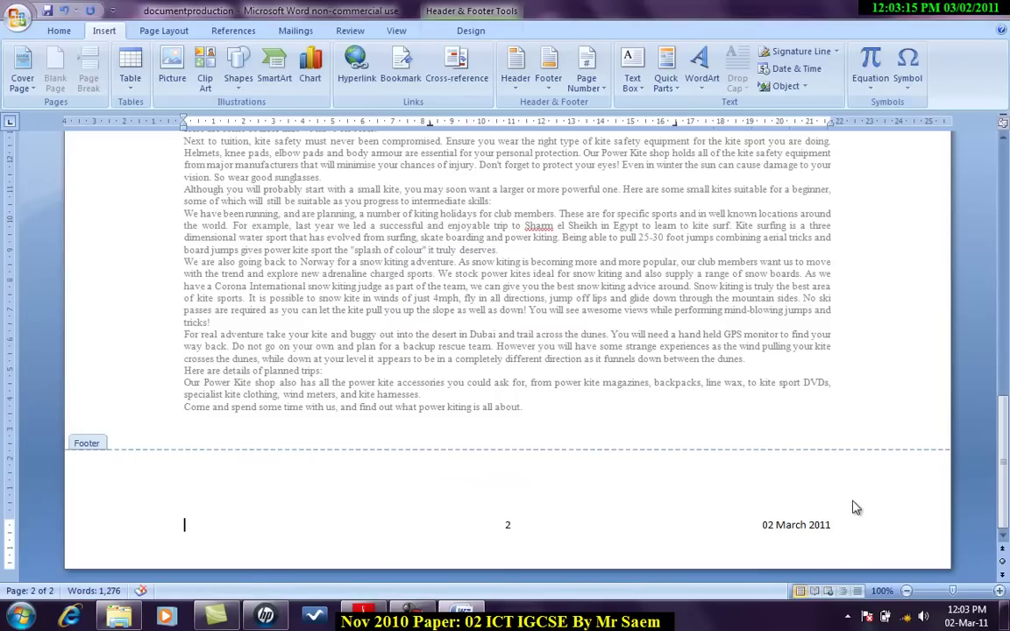
pyautogui.doubleClick(683, 330)
pyautogui.hotkey('ctrl', 'a')
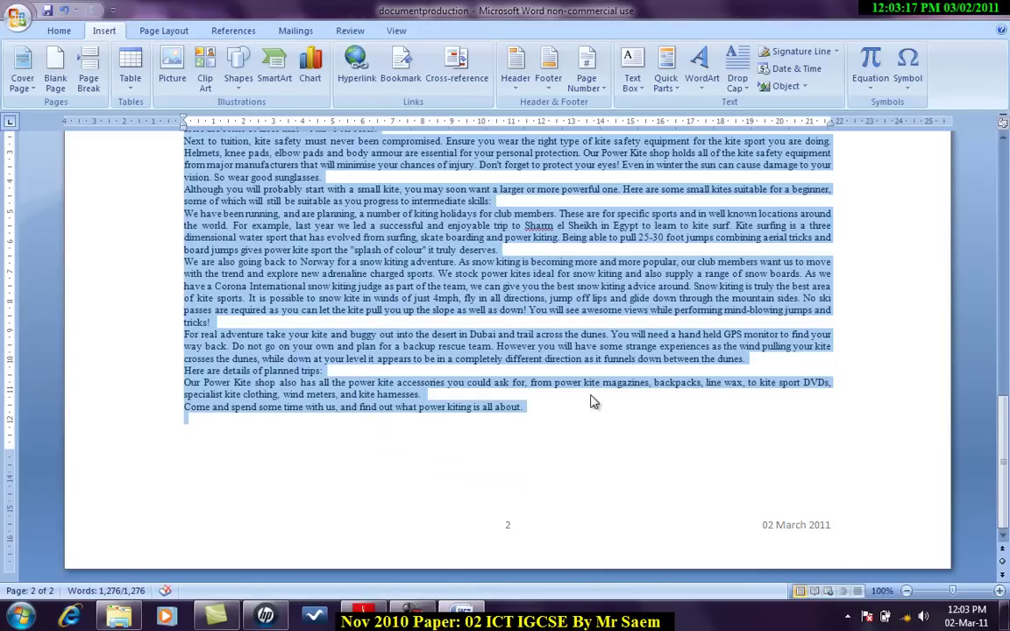
pyautogui.scroll(10, 589, 397)
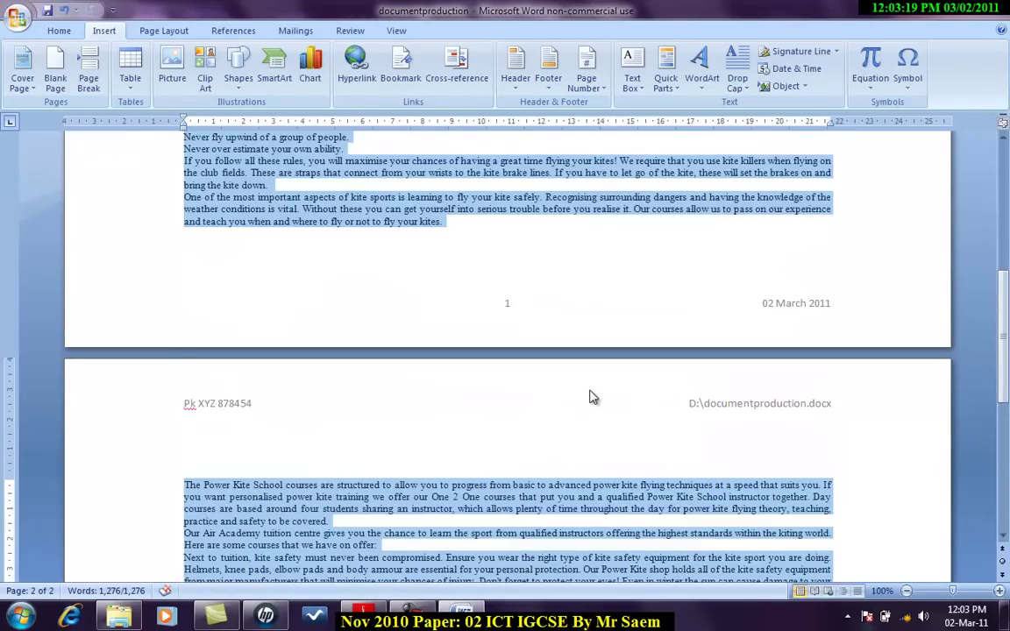
pyautogui.scroll(-10, 590, 397)
pyautogui.click(507, 285)
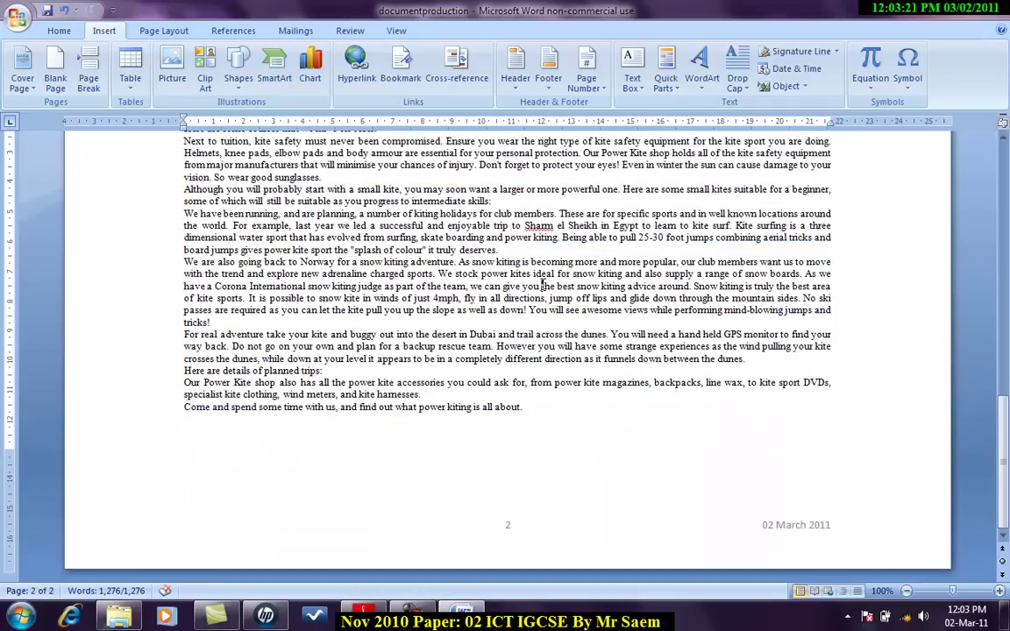
pyautogui.hotkey('alt', 'Tab')
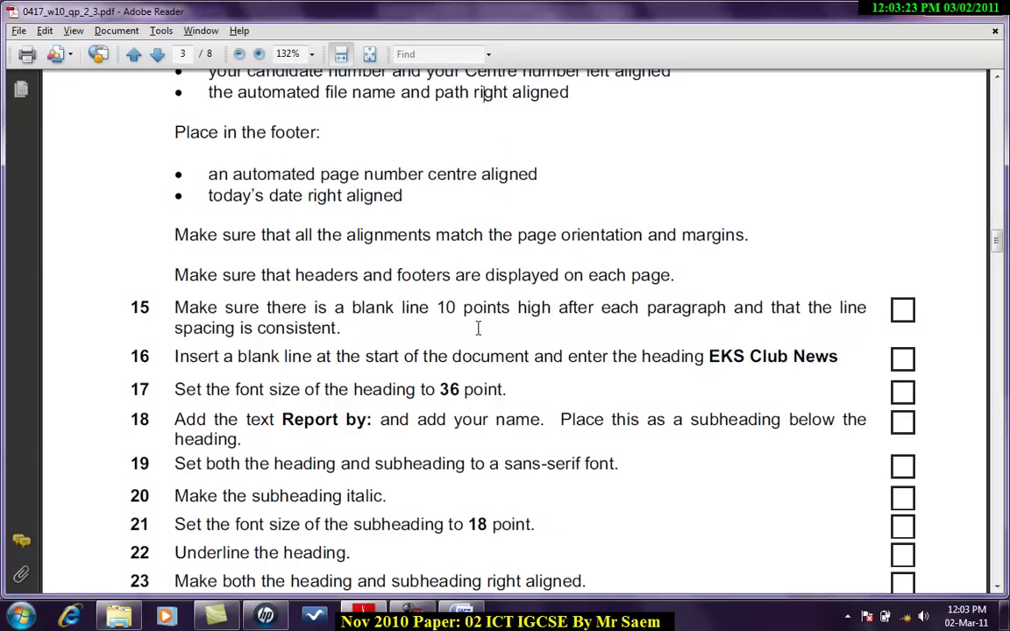
pyautogui.scroll(-3, 478, 328)
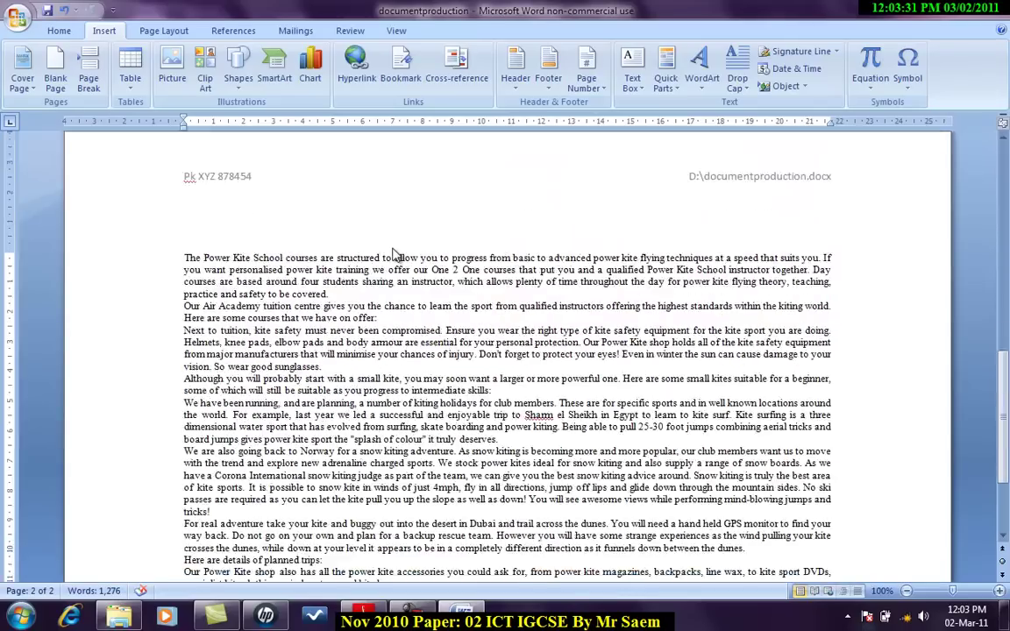
pyautogui.scroll(12, 394, 255)
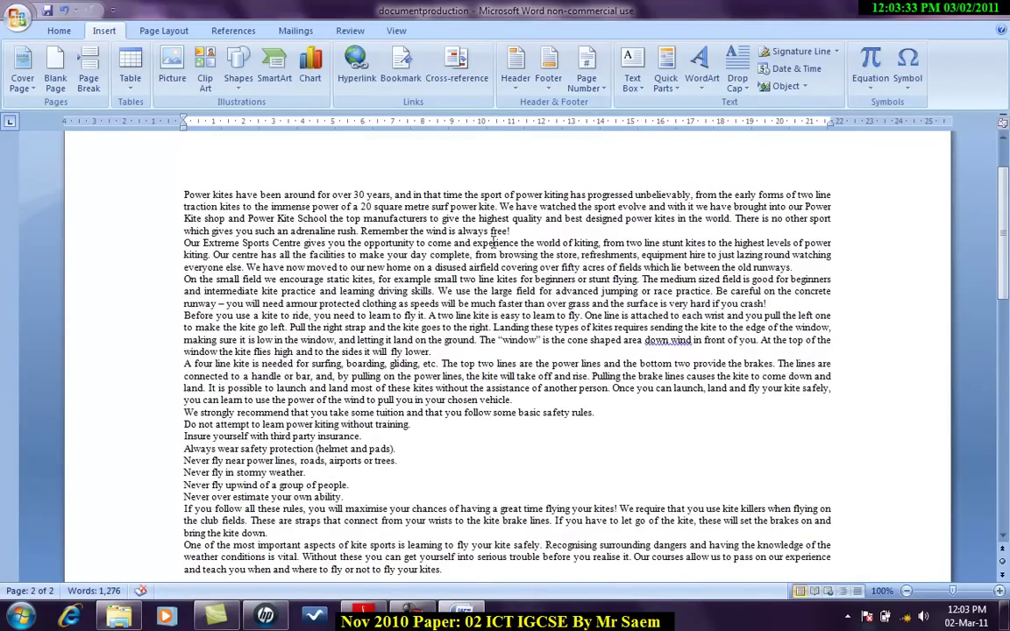
pyautogui.click(548, 229)
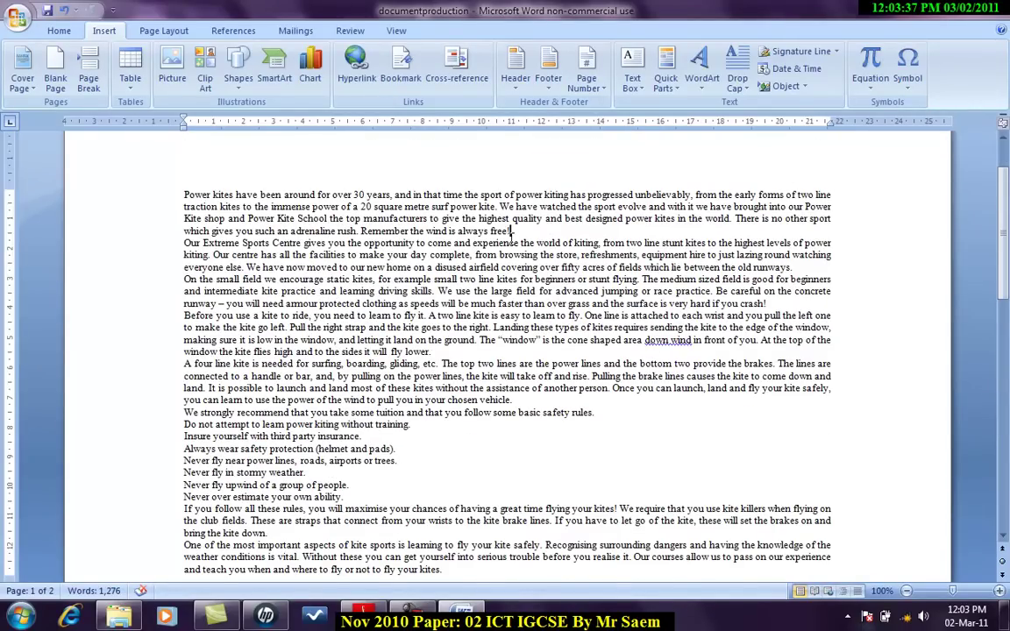
# Step: Add blank lines after the first paragraph and after 'runways.', 'crash!', 'fly lower.' and 'chosen vehicle.'
pyautogui.click(58, 31)
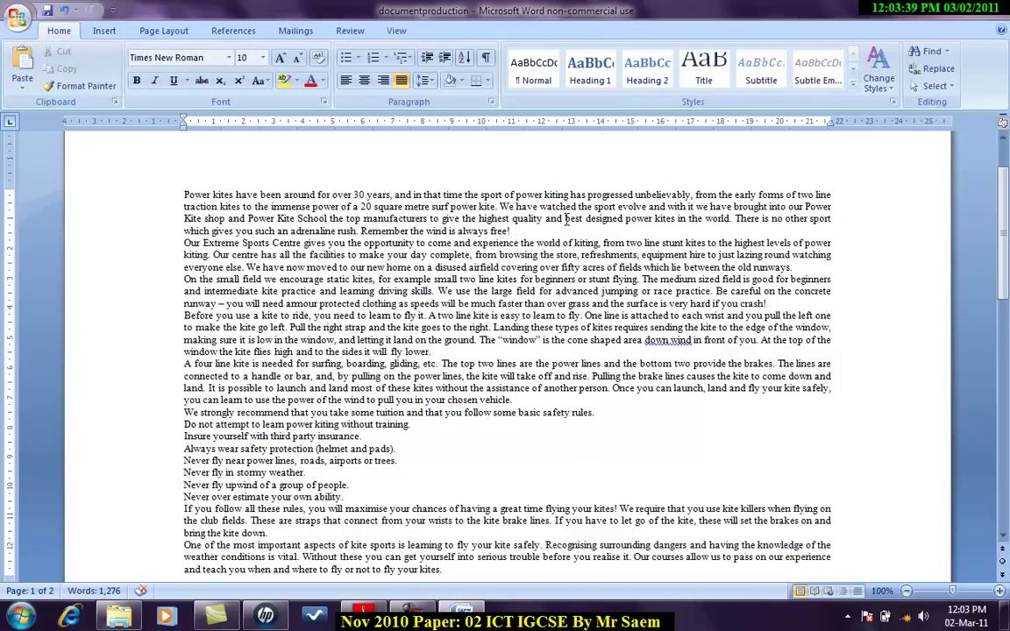
pyautogui.press('Return')
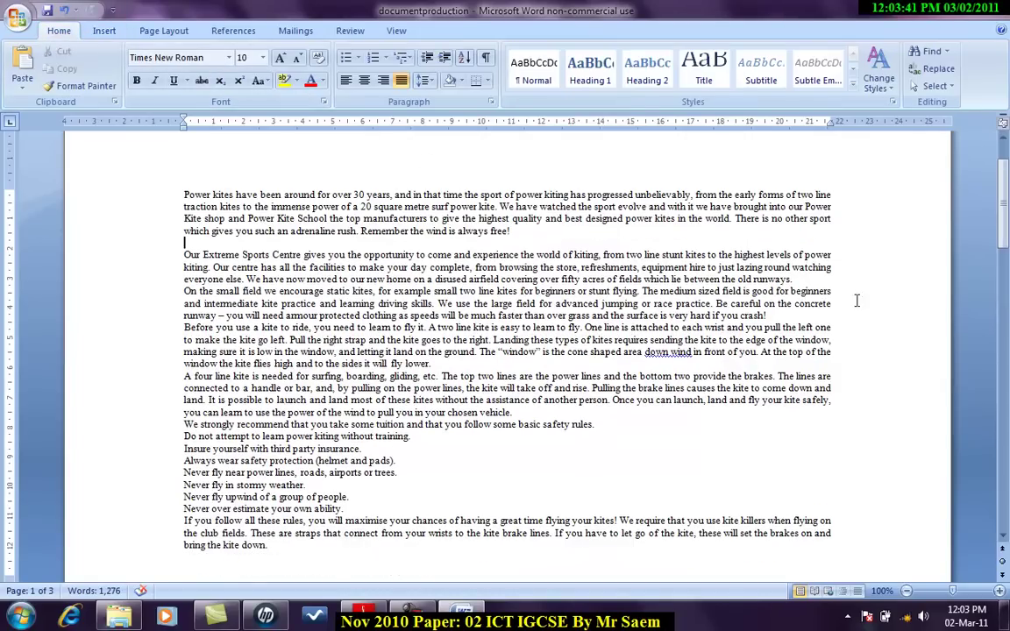
pyautogui.click(799, 279)
pyautogui.press('Return')
pyautogui.press('Down')
pyautogui.press('Down')
pyautogui.press('Down')
pyautogui.press('End')
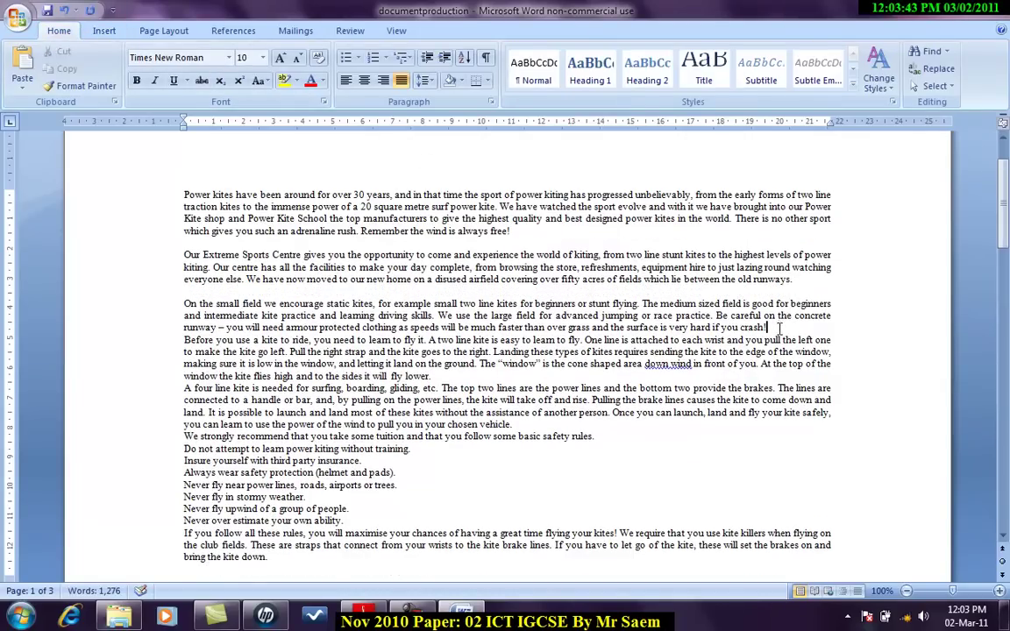
pyautogui.press('Return')
pyautogui.press('Down')
pyautogui.press('Down')
pyautogui.press('Down')
pyautogui.press('Down')
pyautogui.press('End')
pyautogui.press('Return')
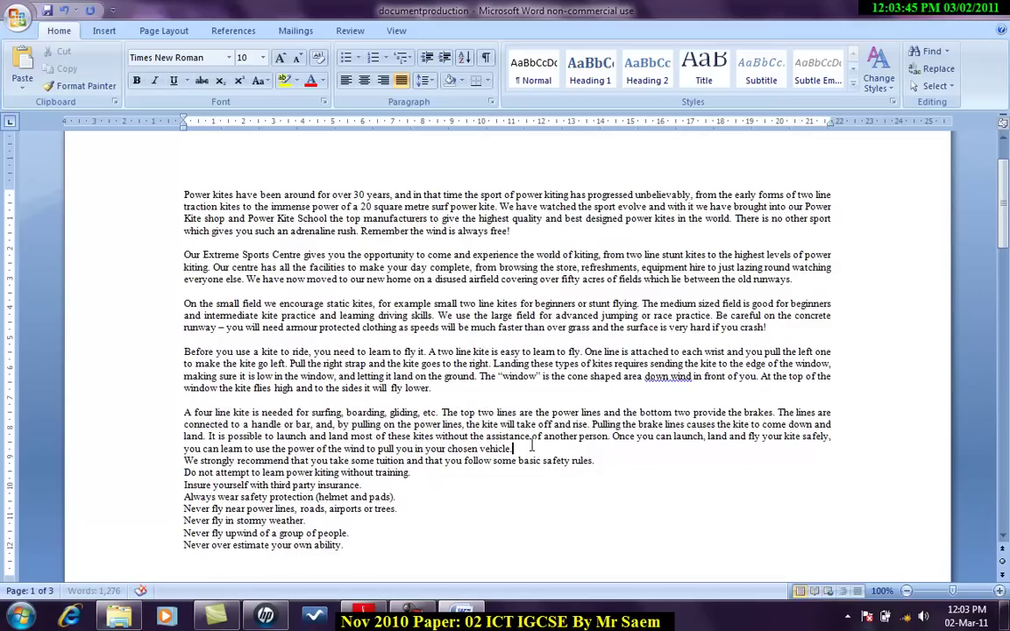
pyautogui.click(541, 448)
pyautogui.press('Return')
# Step: Add blank lines after 'bring the kite down.', 'fly your kites.', 'safety to be covered.' and 'on offer:'
pyautogui.scroll(-4, 541, 448)
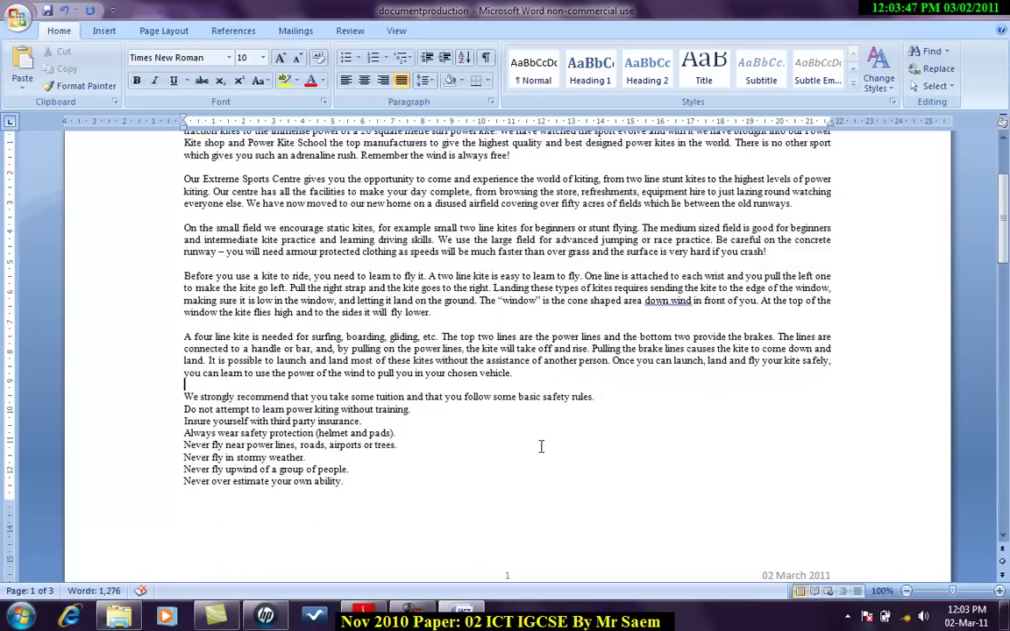
pyautogui.scroll(-10, 541, 448)
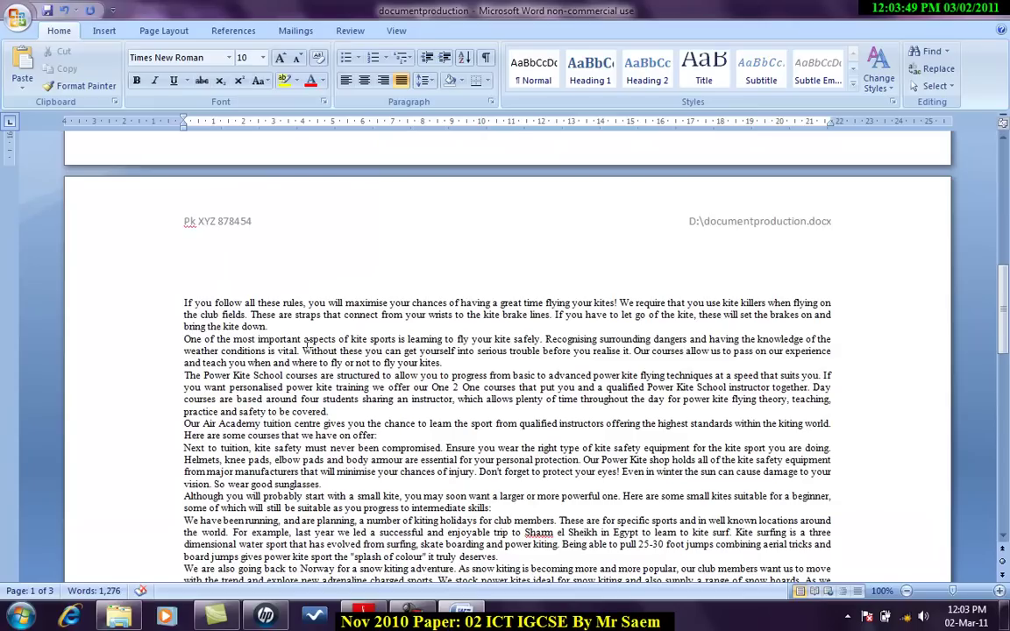
pyautogui.click(278, 327)
pyautogui.press('Return')
pyautogui.press('Down')
pyautogui.press('Down')
pyautogui.press('End')
pyautogui.press('Return')
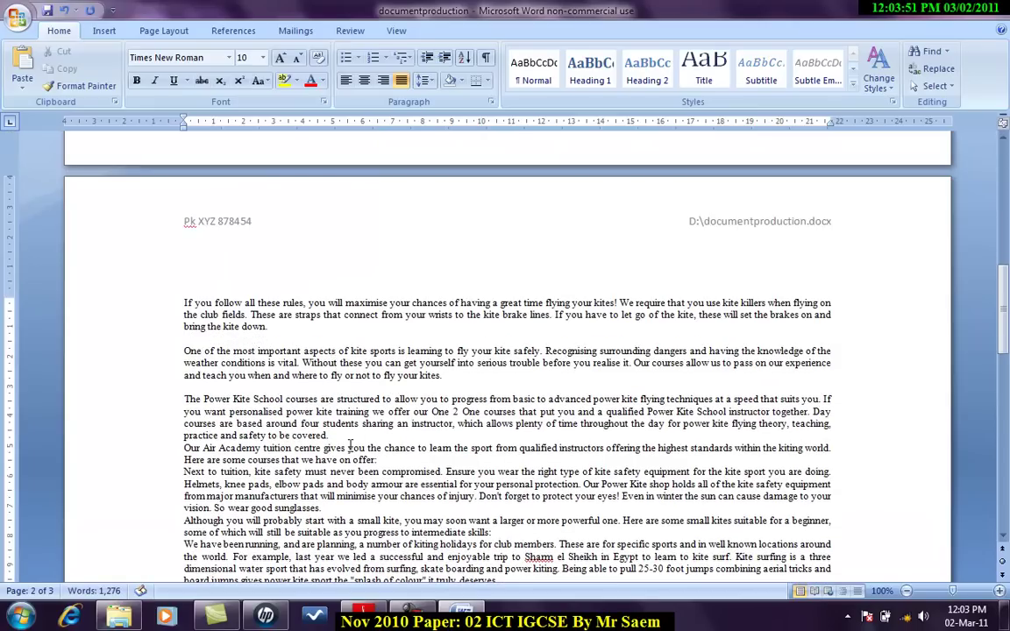
pyautogui.press('Down')
pyautogui.press('Down')
pyautogui.press('Down')
pyautogui.press('Down')
pyautogui.press('End')
pyautogui.press('Return')
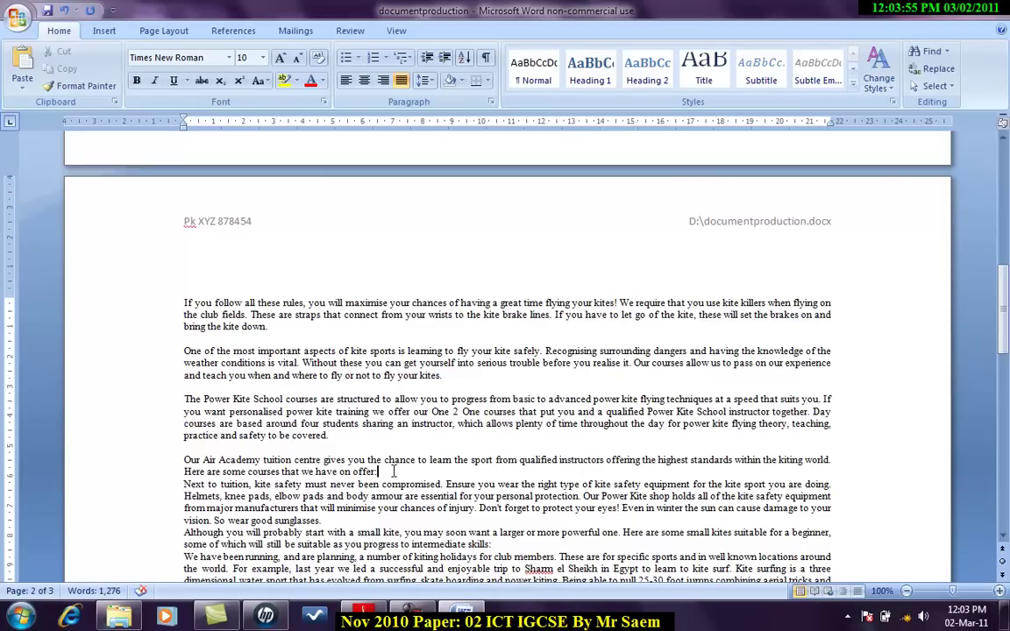
pyautogui.press('Return')
# Step: Add blank lines after 'sunglasses.', 'intermediate skills:', the kite surfing paragraph and the planned trips line
pyautogui.scroll(-2, 394, 472)
pyautogui.press('Down')
pyautogui.press('Down')
pyautogui.press('Down')
pyautogui.press('Down')
pyautogui.press('End')
pyautogui.press('Return')
pyautogui.scroll(-4, 513, 400)
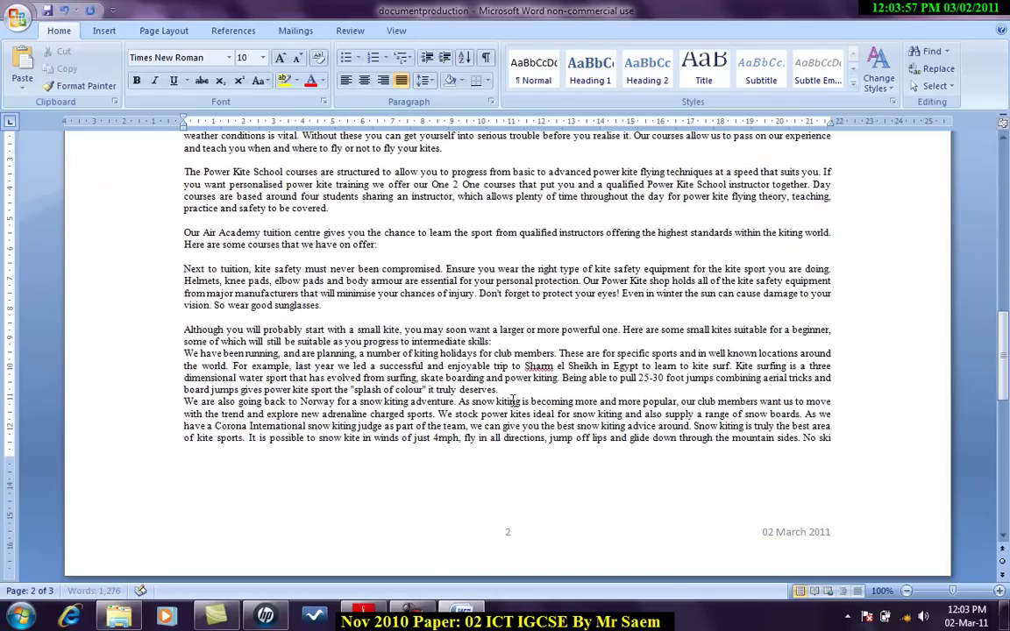
pyautogui.press('Down')
pyautogui.press('Down')
pyautogui.press('End')
pyautogui.press('Return')
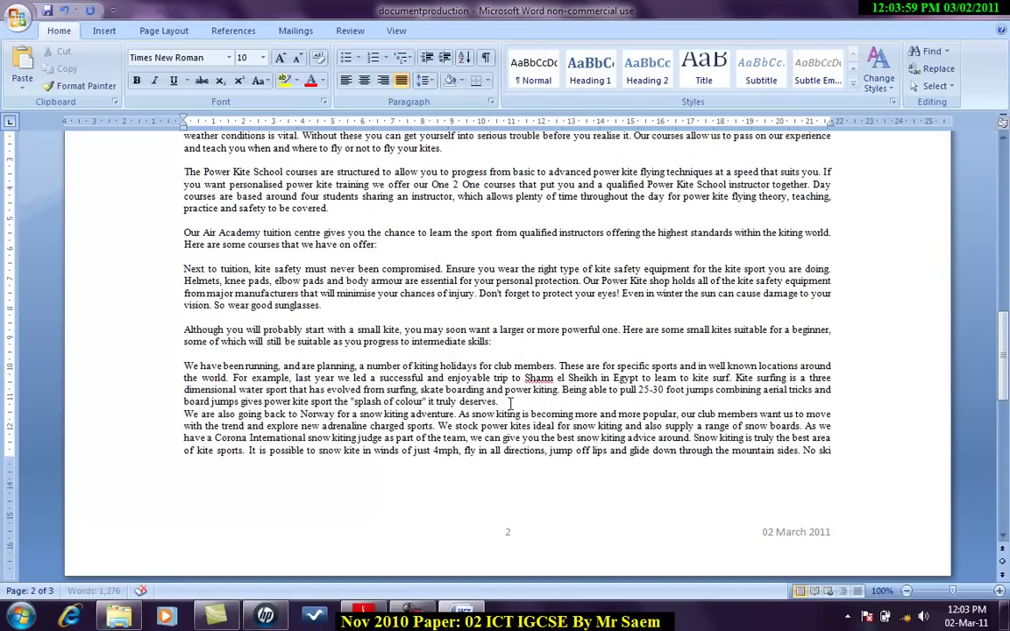
pyautogui.press('Down')
pyautogui.press('Down')
pyautogui.press('Down')
pyautogui.press('Down')
pyautogui.press('End')
pyautogui.press('Return')
pyautogui.scroll(-8, 509, 403)
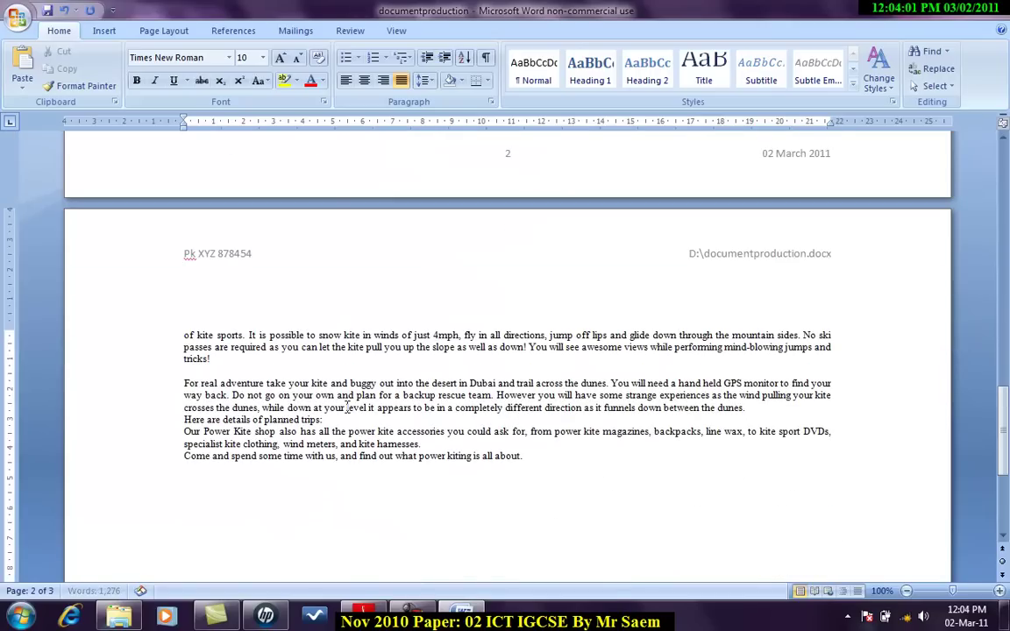
pyautogui.click(332, 419)
pyautogui.press('Return')
pyautogui.scroll(-6, 544, 449)
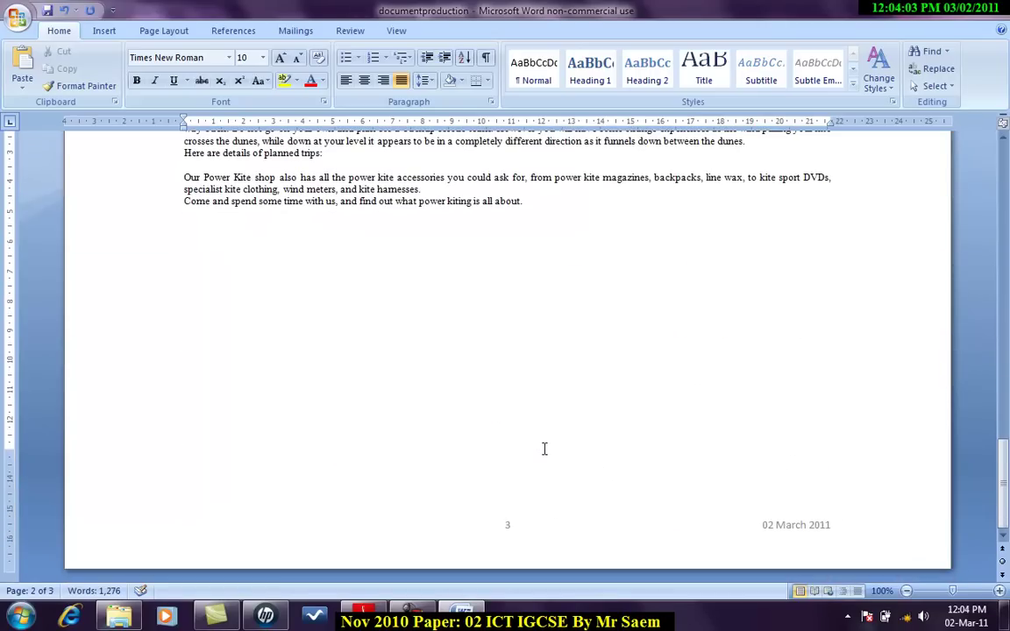
pyautogui.hotkey('alt', 'Tab')
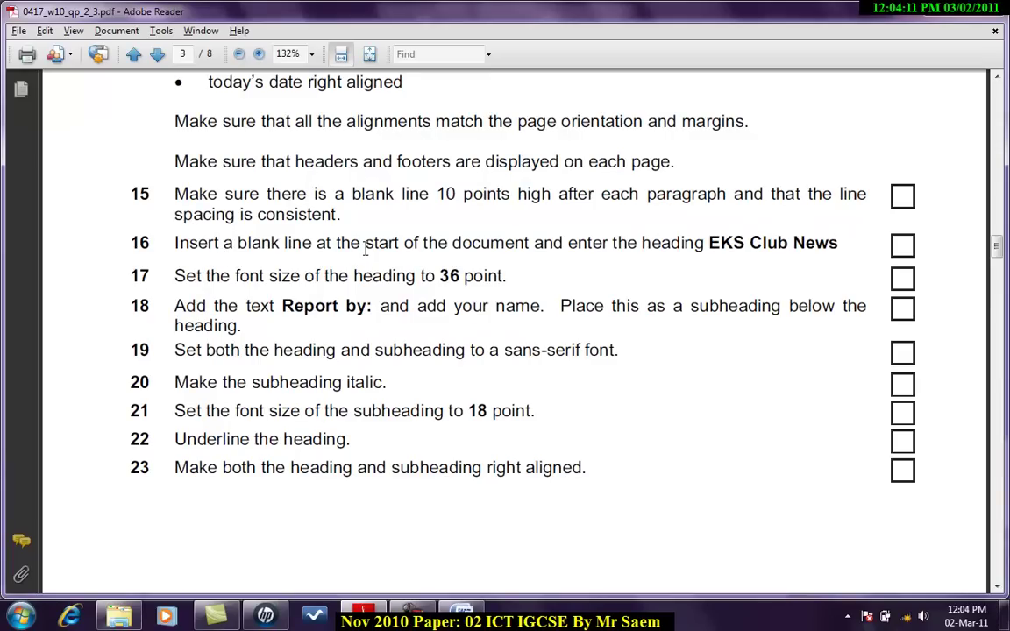
# Step: Copy 'EKS Club News' from the exam paper and paste it on a new first line
pyautogui.moveTo(708, 243); pyautogui.dragTo(839, 244)
pyautogui.hotkey('ctrl', 'c')
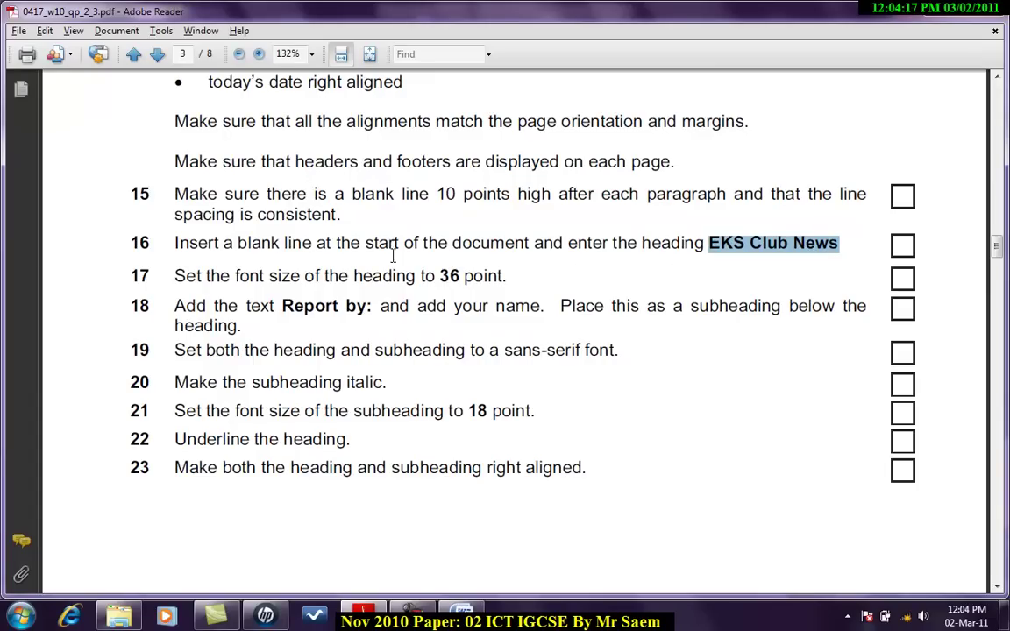
pyautogui.hotkey('alt', 'Tab')
pyautogui.scroll(20, 395, 280)
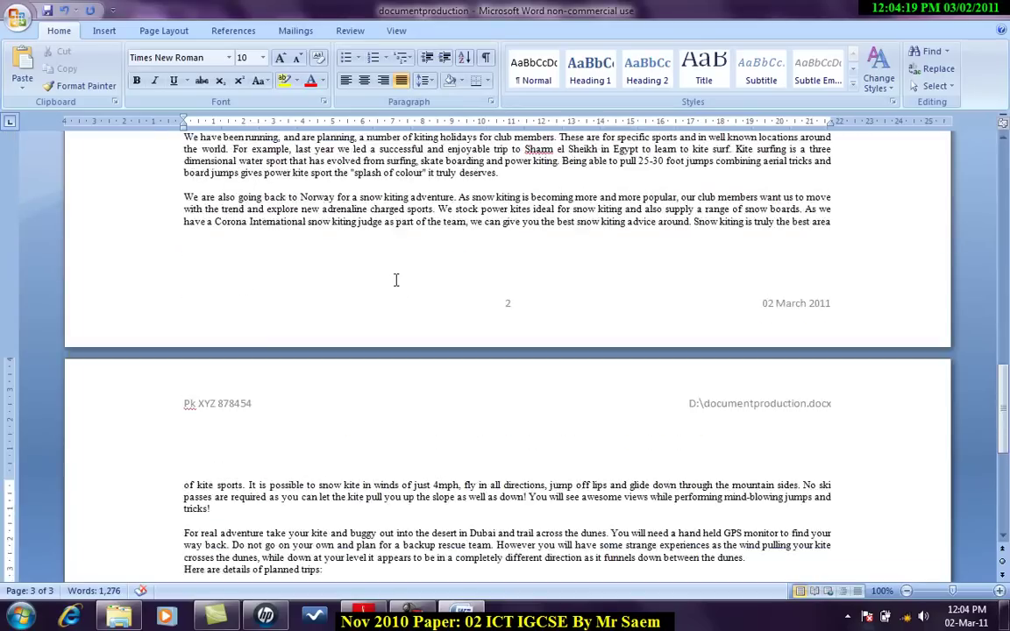
pyautogui.click(178, 267)
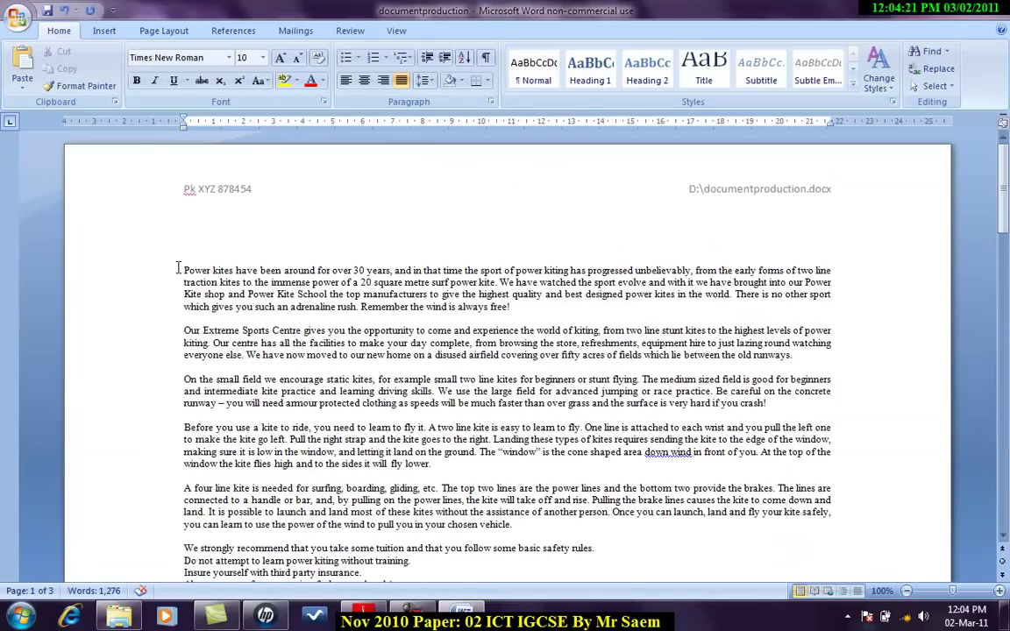
pyautogui.press('Return')
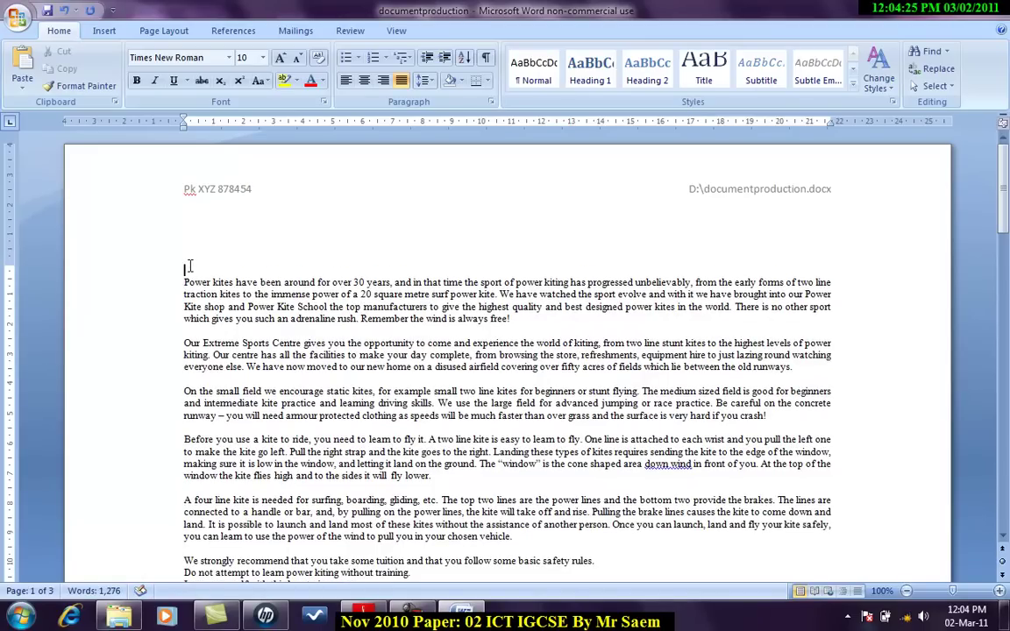
pyautogui.hotkey('ctrl', 'v')
# Step: Set the EKS Club News heading to 36 point, then copy 'Report by:' from the exam paper
pyautogui.hotkey('alt', 'Tab')
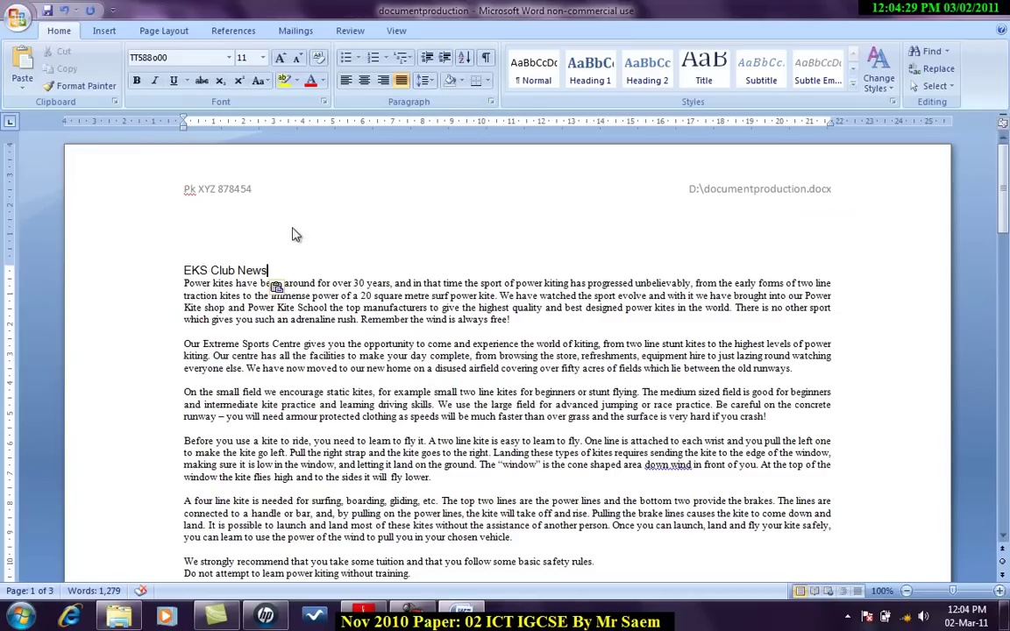
pyautogui.hotkey('alt', 'Tab')
pyautogui.tripleClick(272, 268)
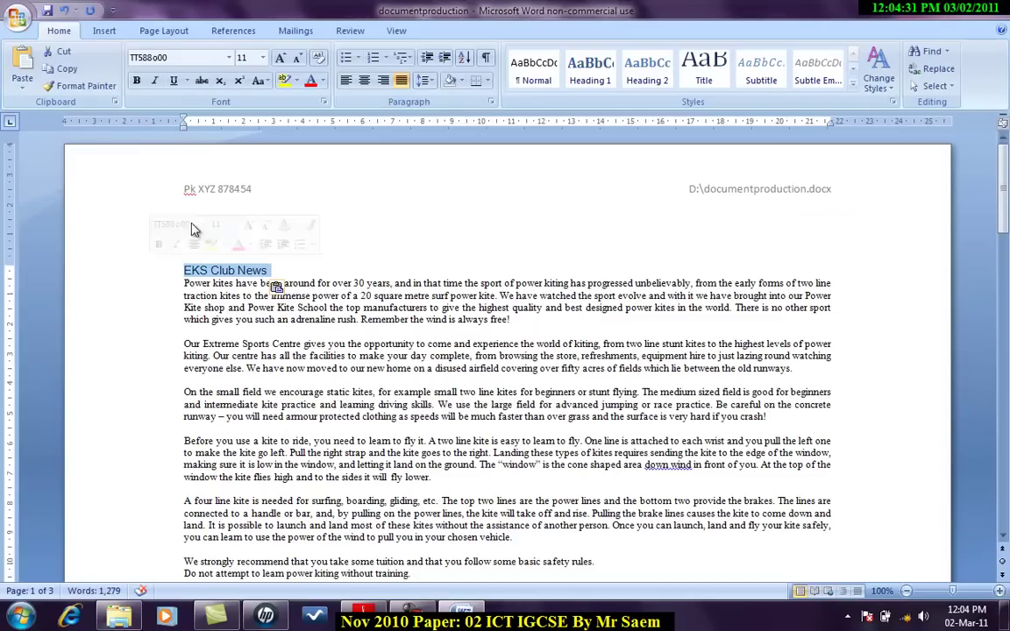
pyautogui.click(262, 57)
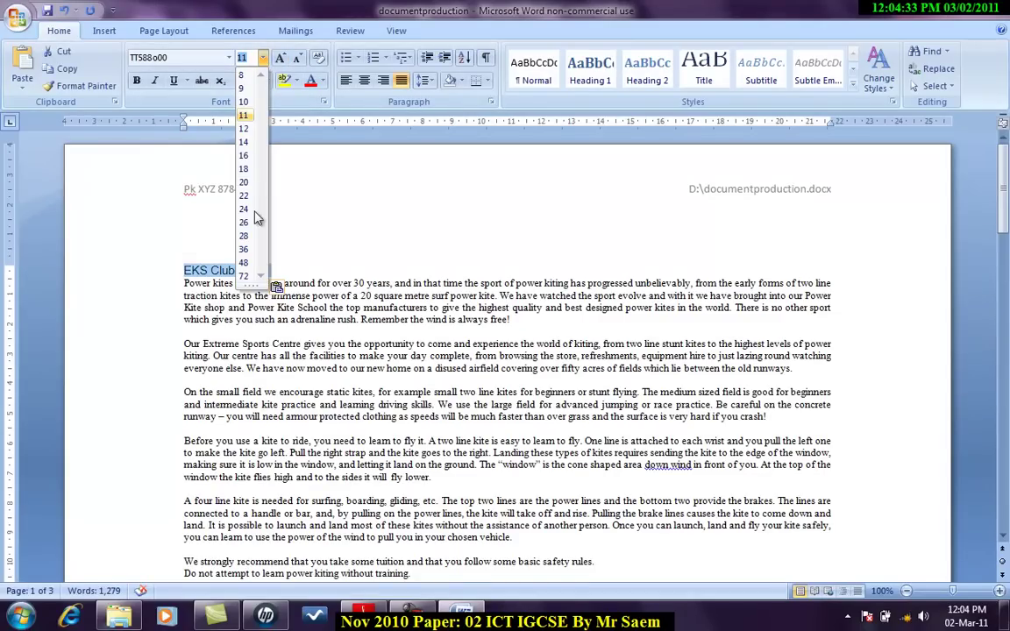
pyautogui.click(244, 249)
pyautogui.hotkey('alt', 'Tab')
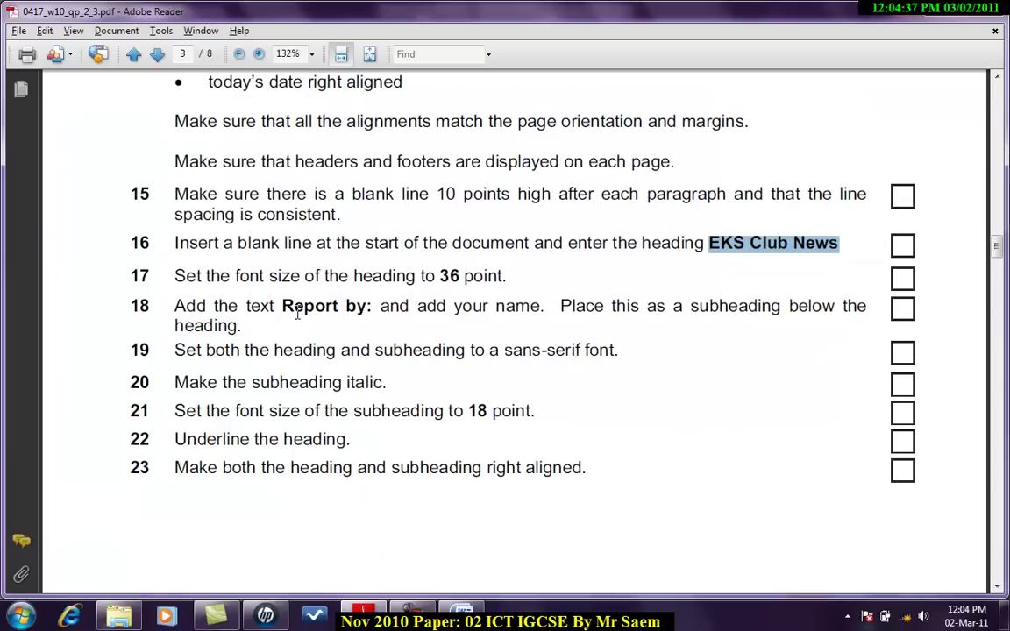
pyautogui.moveTo(283, 307); pyautogui.dragTo(372, 314)
pyautogui.hotkey('ctrl', 'c')
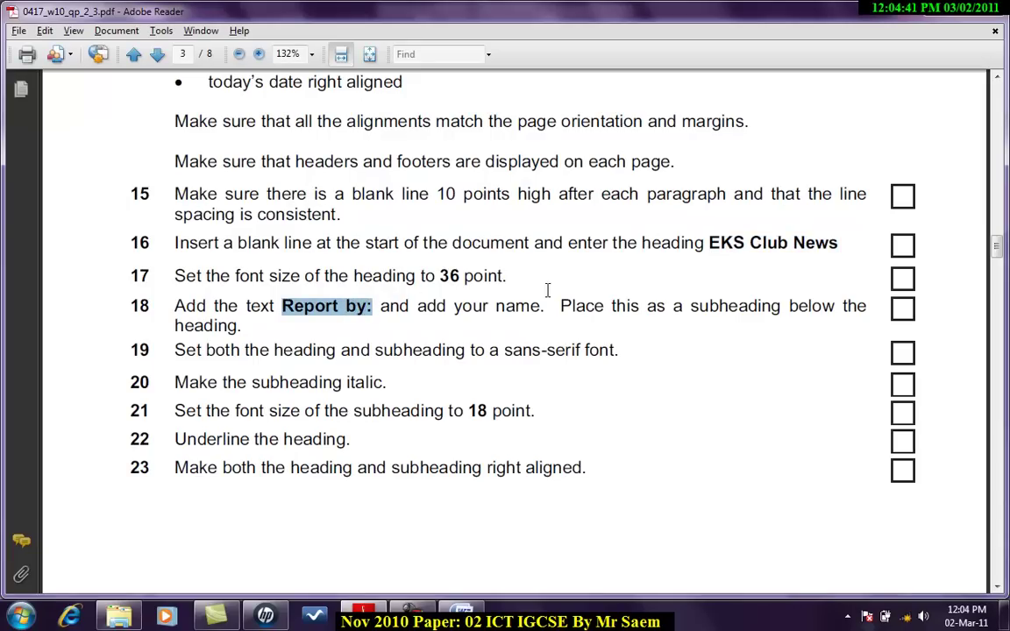
# Step: Add a 'Report by:' line under the heading, followed by the candidate's name
pyautogui.hotkey('alt', 'Tab')
pyautogui.click(480, 292)
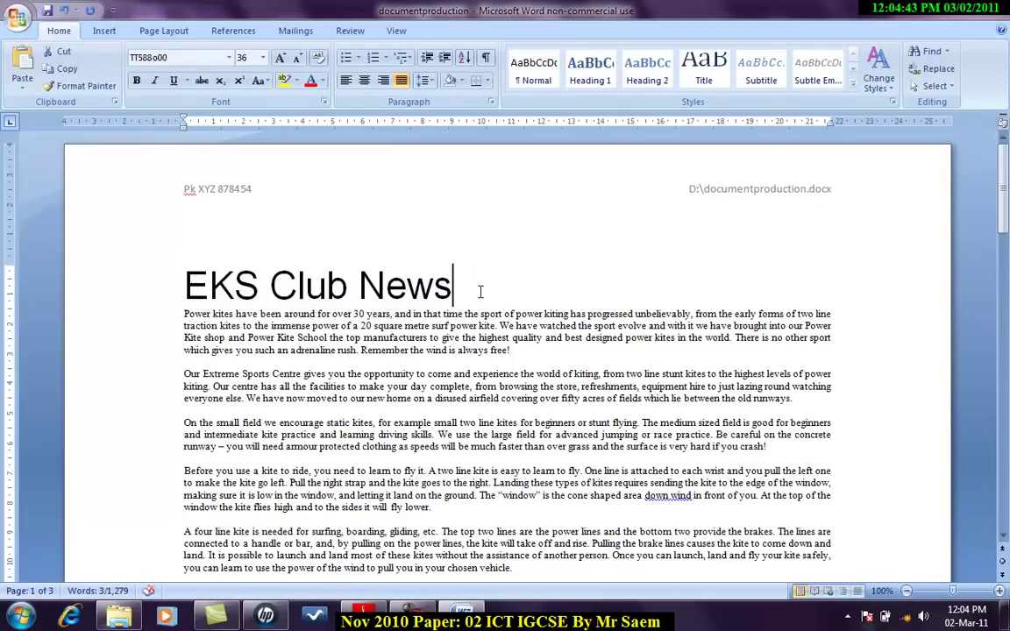
pyautogui.press('Return')
pyautogui.hotkey('ctrl', 'v')
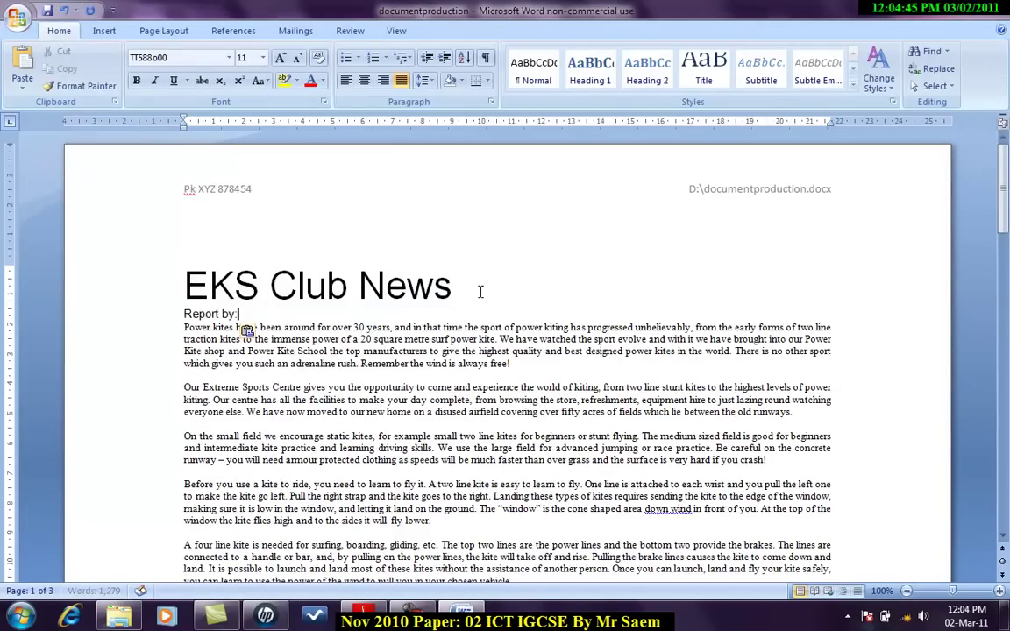
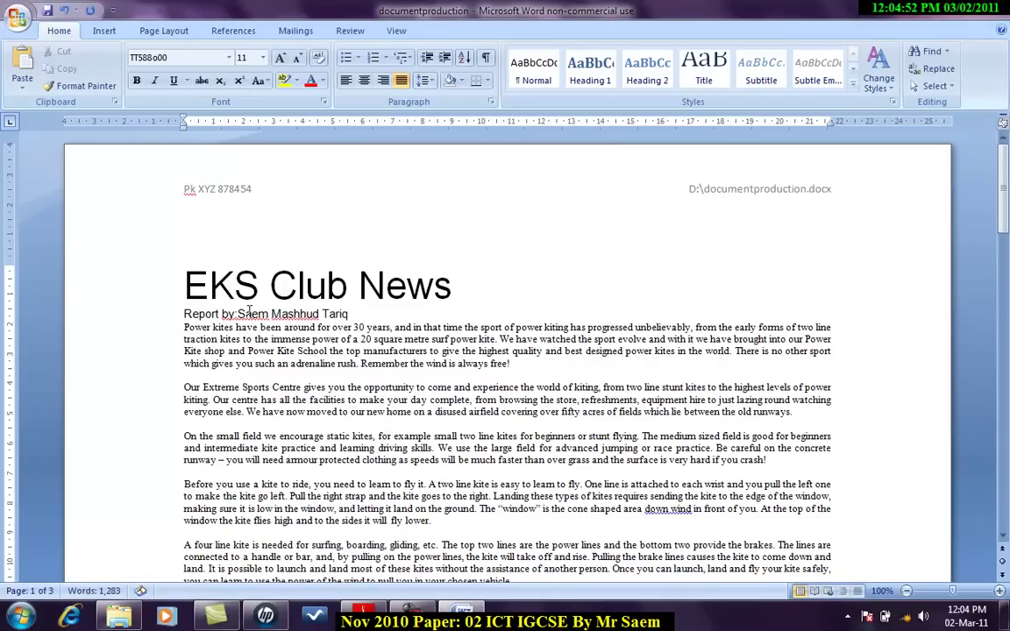
pyautogui.hotkey('alt', 'Tab')
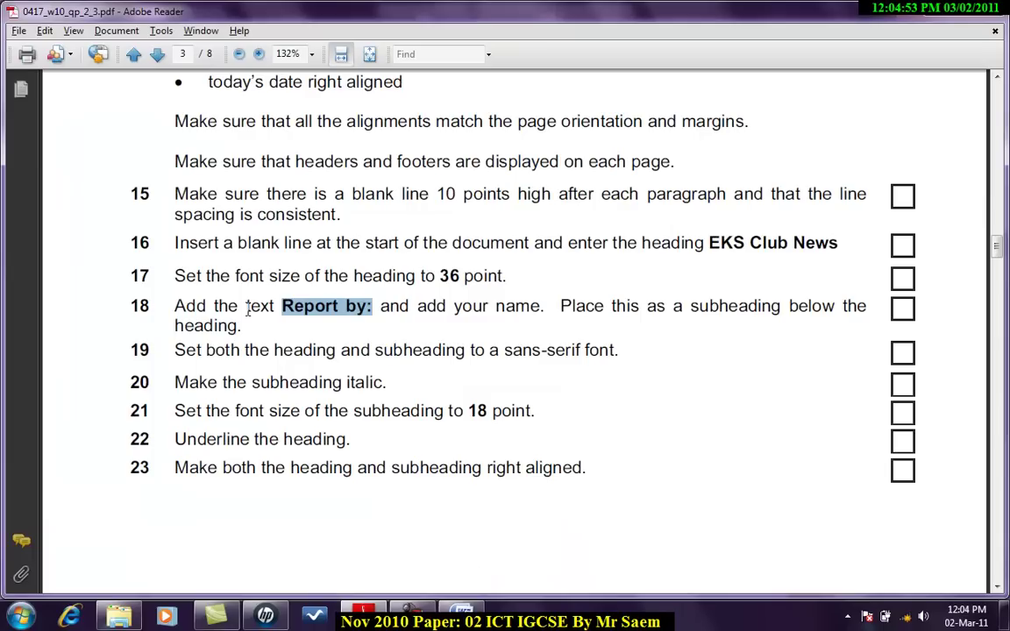
pyautogui.scroll(-2, 336, 319)
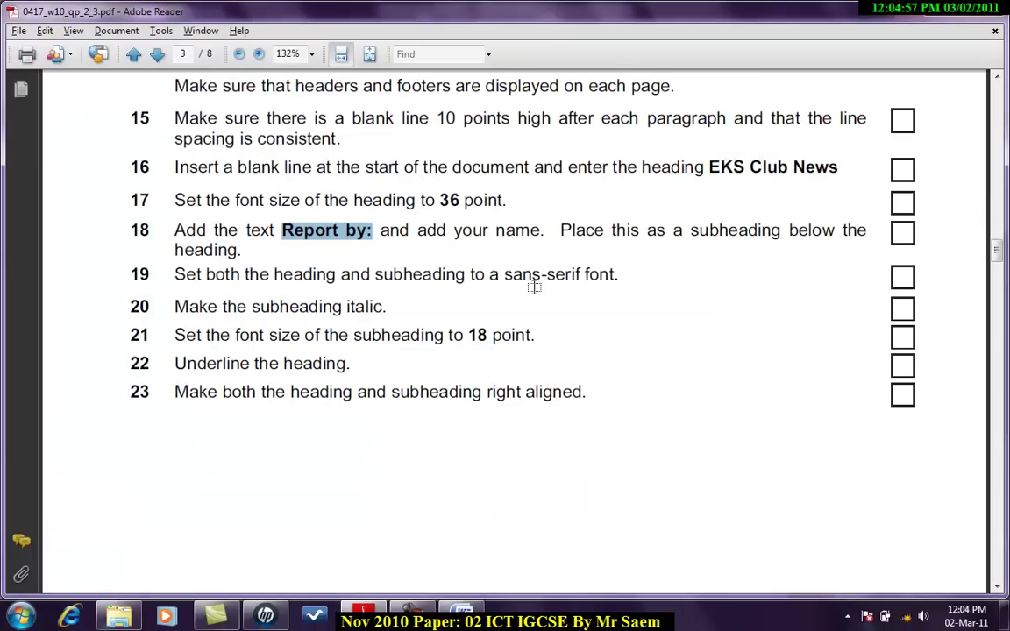
pyautogui.hotkey('alt', 'Tab')
pyautogui.moveTo(353, 314); pyautogui.dragTo(180, 303)
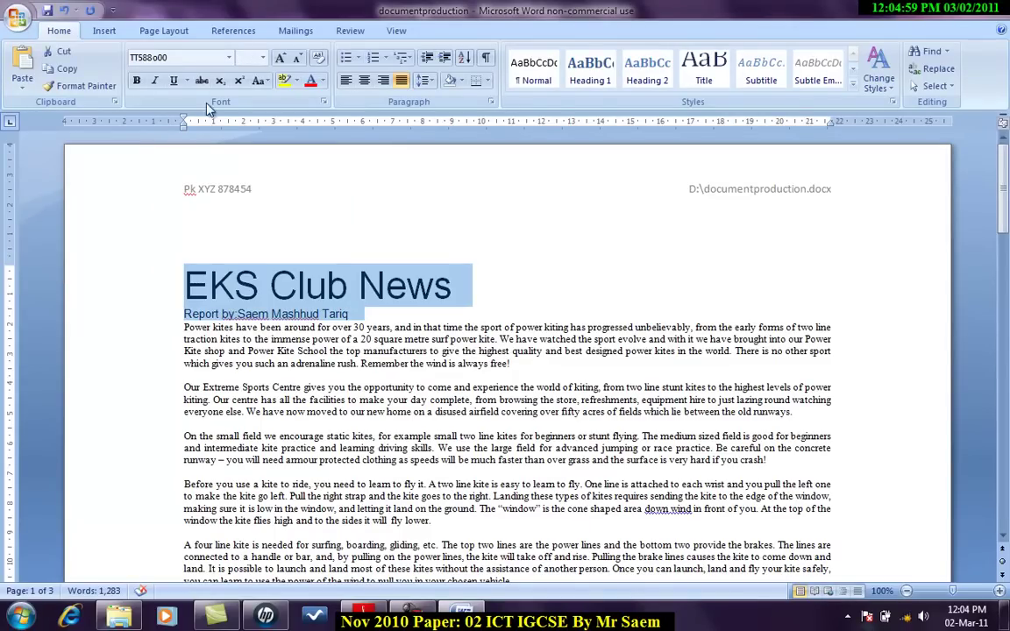
# Step: Apply the Microsoft Sans Serif font to the selected heading and subheading
pyautogui.click(229, 57)
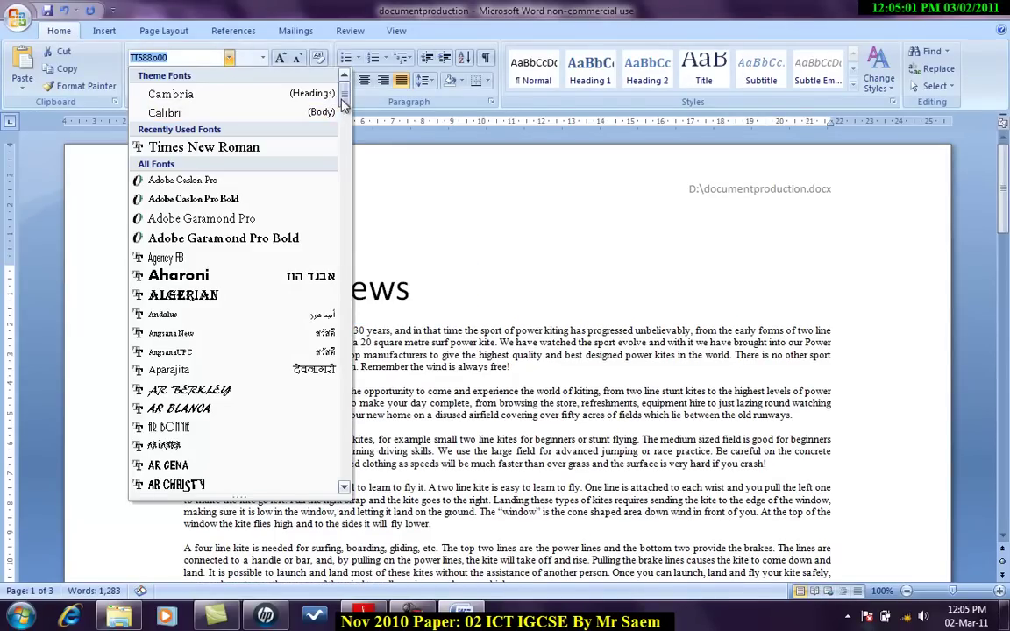
pyautogui.moveTo(345, 100); pyautogui.dragTo(345, 342)
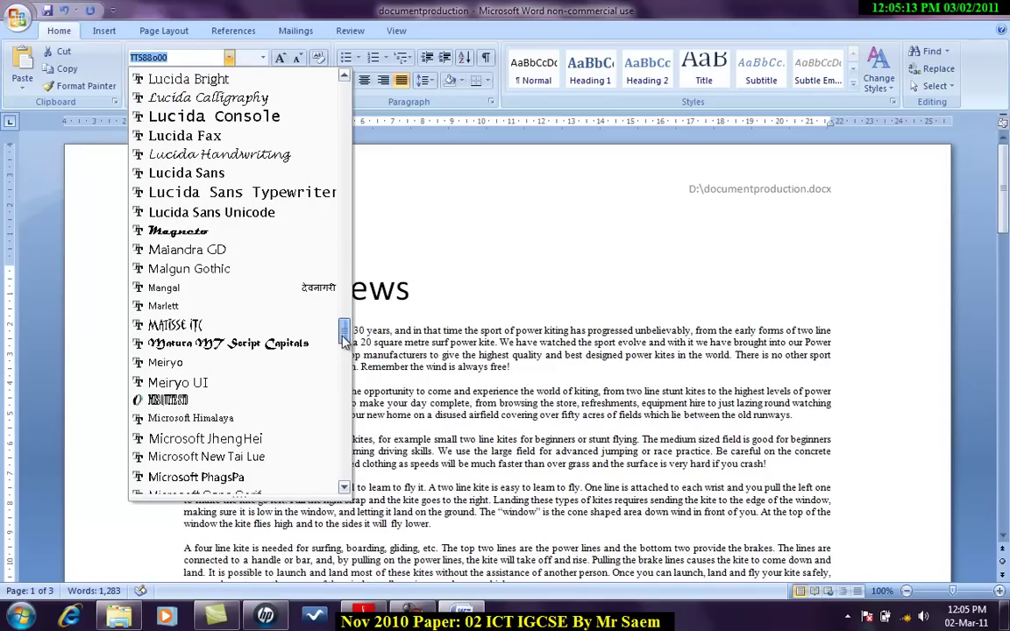
pyautogui.moveTo(345, 340); pyautogui.dragTo(345, 347)
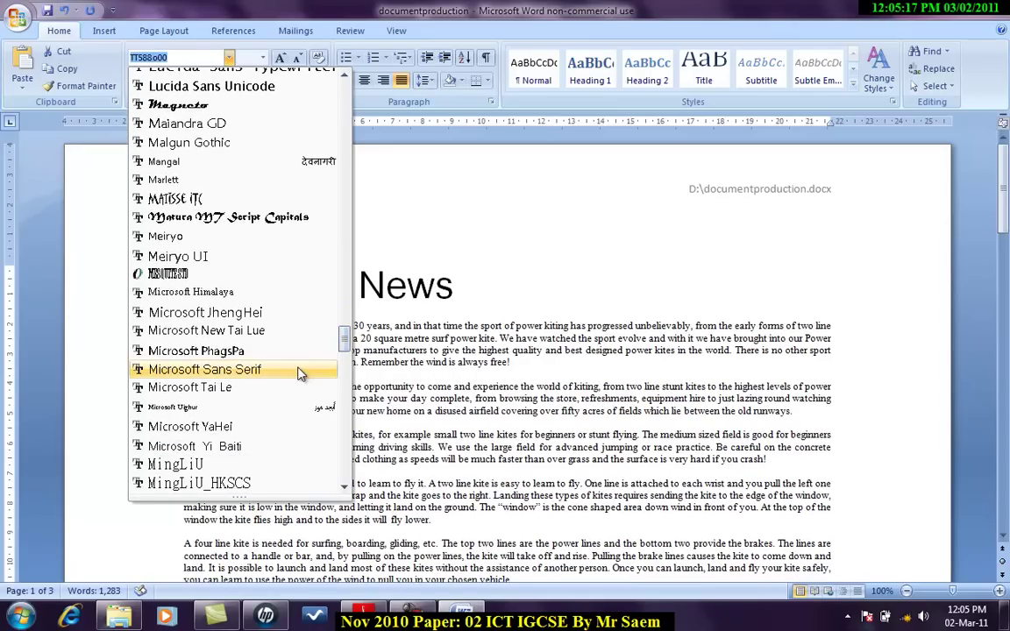
pyautogui.click(299, 374)
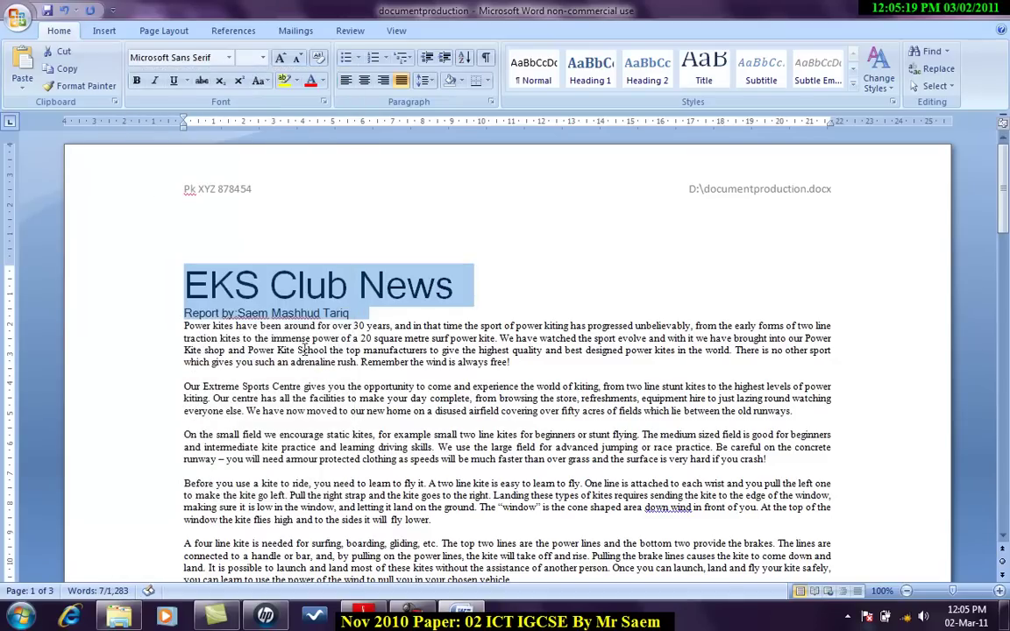
pyautogui.hotkey('alt', 'Tab')
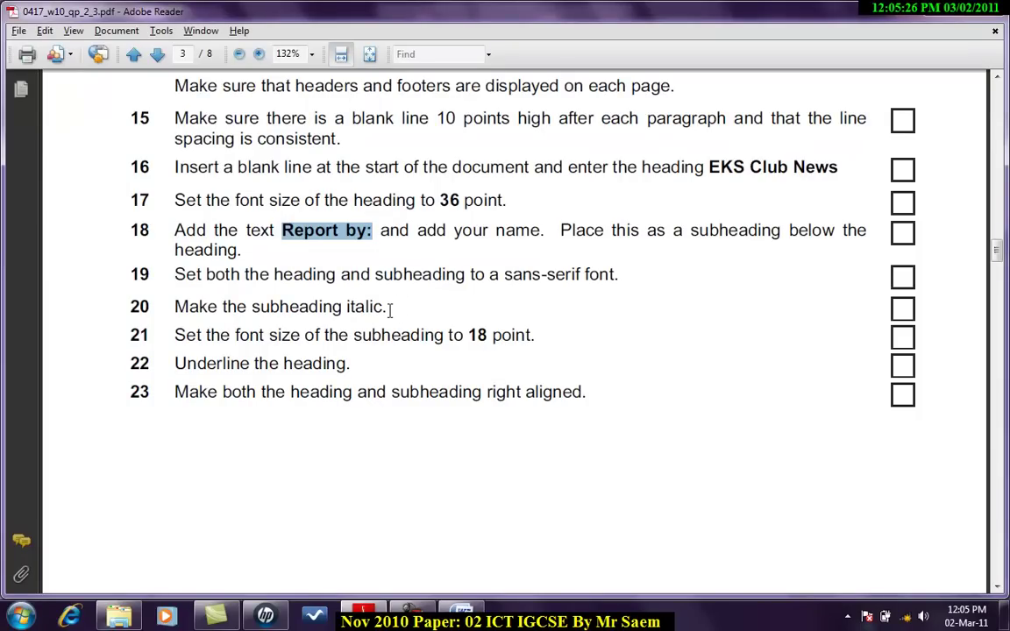
# Step: Make the Report by subheading italic and 18 point
pyautogui.hotkey('alt', 'Tab')
pyautogui.click(428, 287)
pyautogui.moveTo(370, 313); pyautogui.dragTo(183, 313)
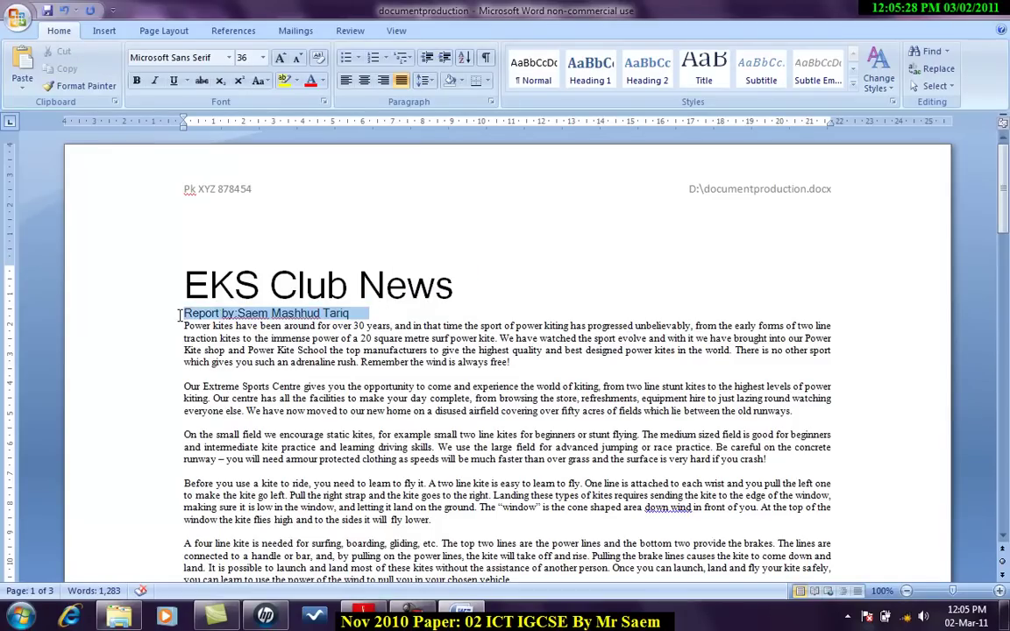
pyautogui.click(154, 80)
pyautogui.hotkey('alt', 'Tab')
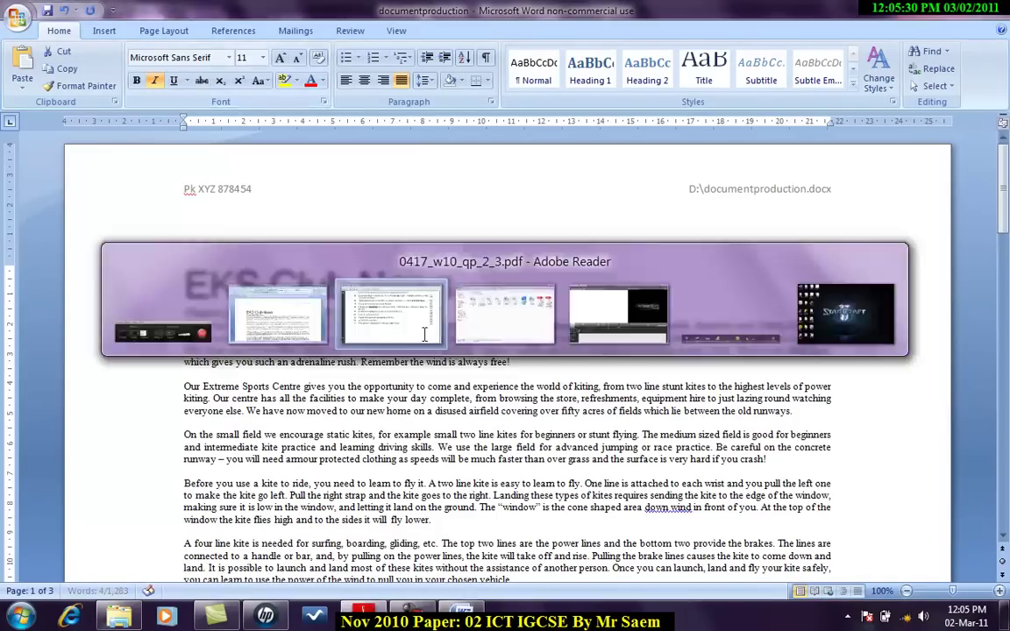
pyautogui.scroll(-1, 427, 335)
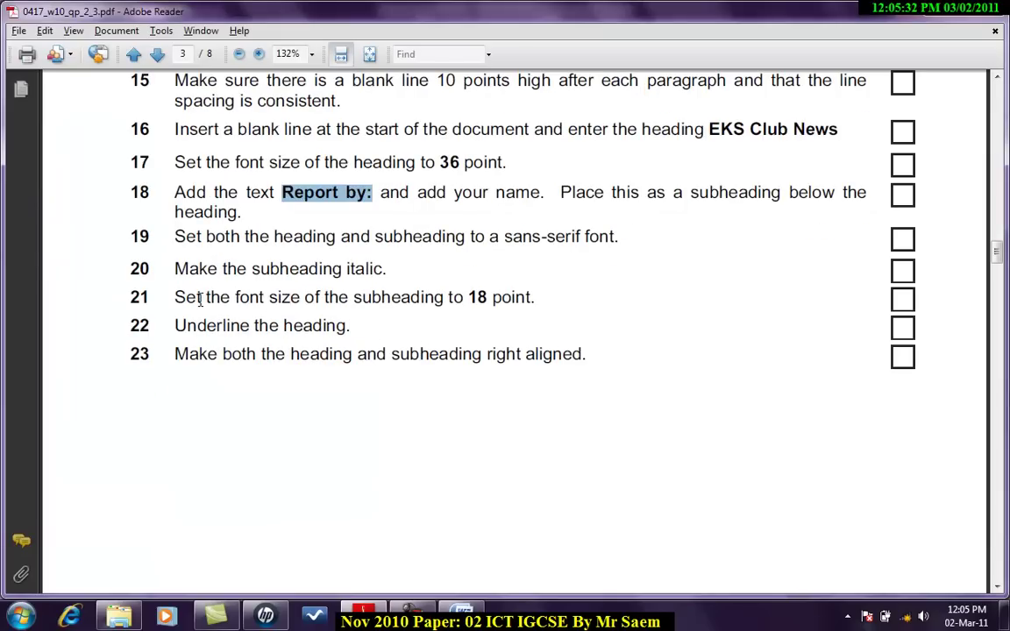
pyautogui.hotkey('alt', 'Tab')
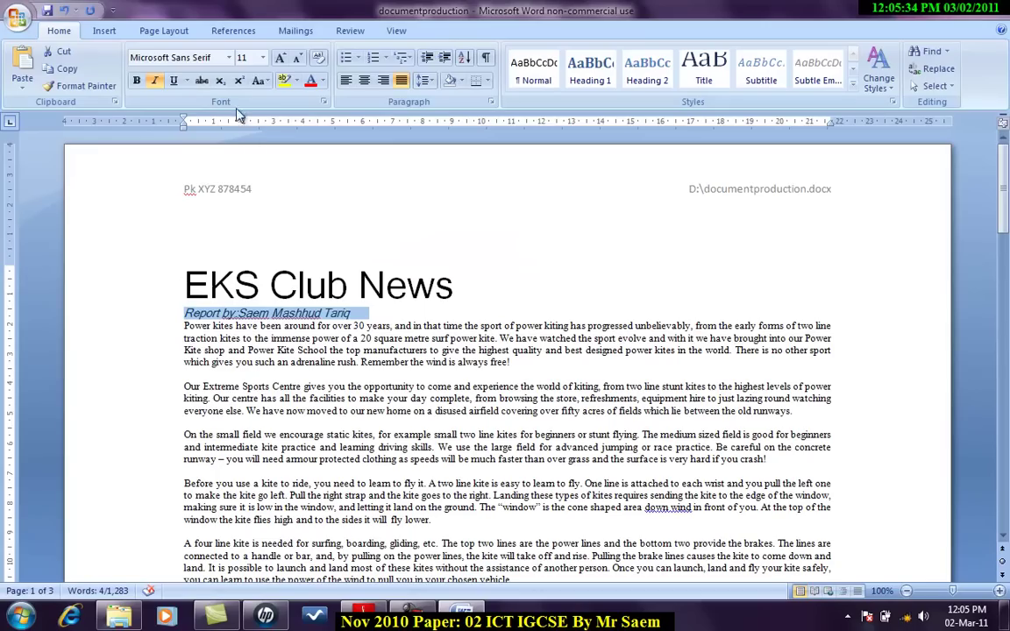
pyautogui.click(262, 57)
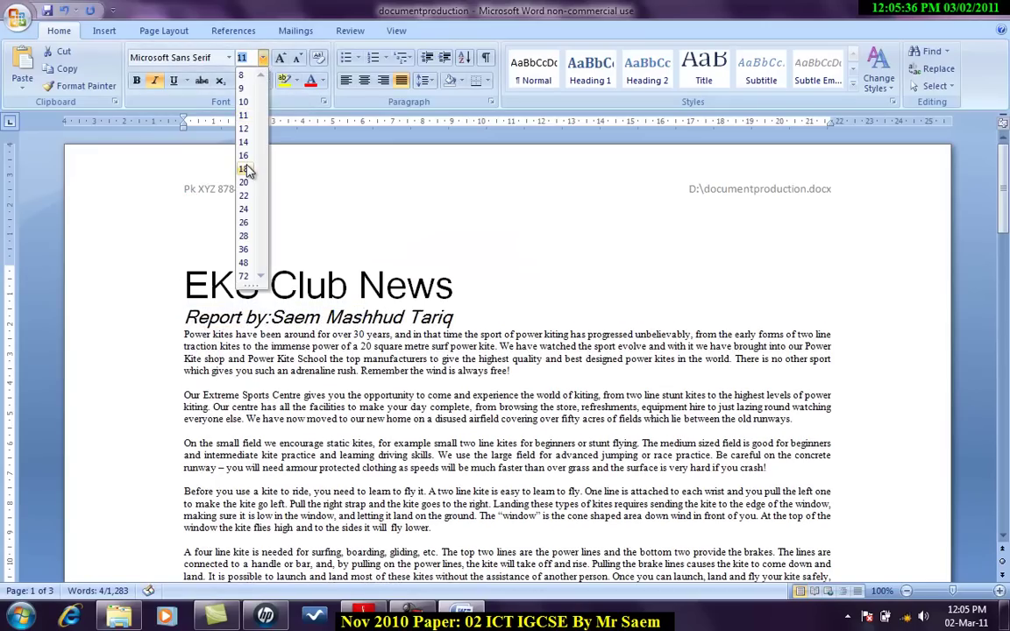
pyautogui.click(244, 169)
# Step: Underline the EKS Club News heading
pyautogui.hotkey('alt', 'Tab')
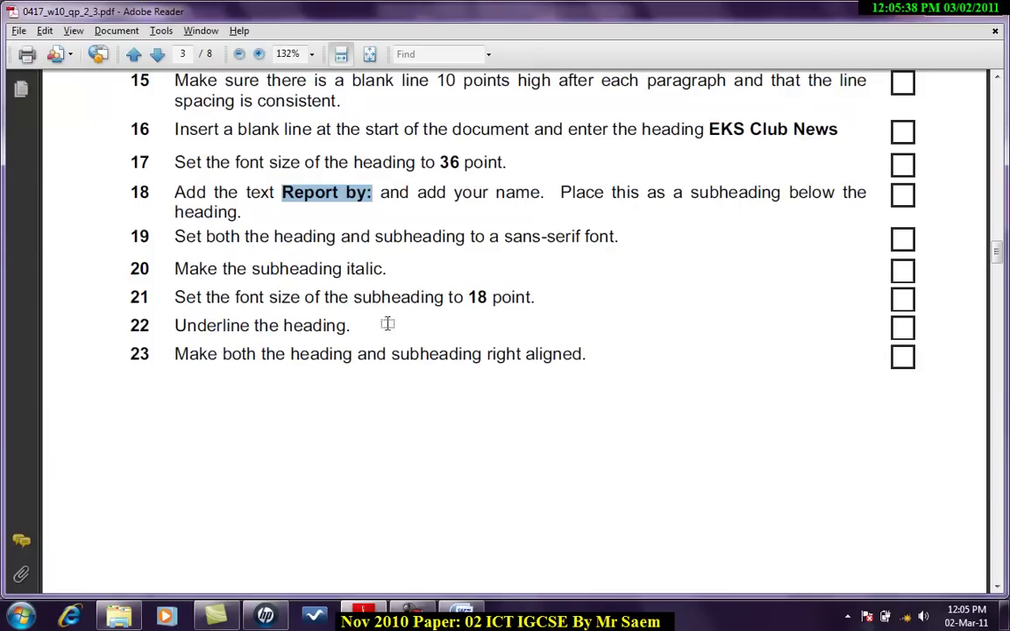
pyautogui.hotkey('alt', 'Tab')
pyautogui.click(163, 289)
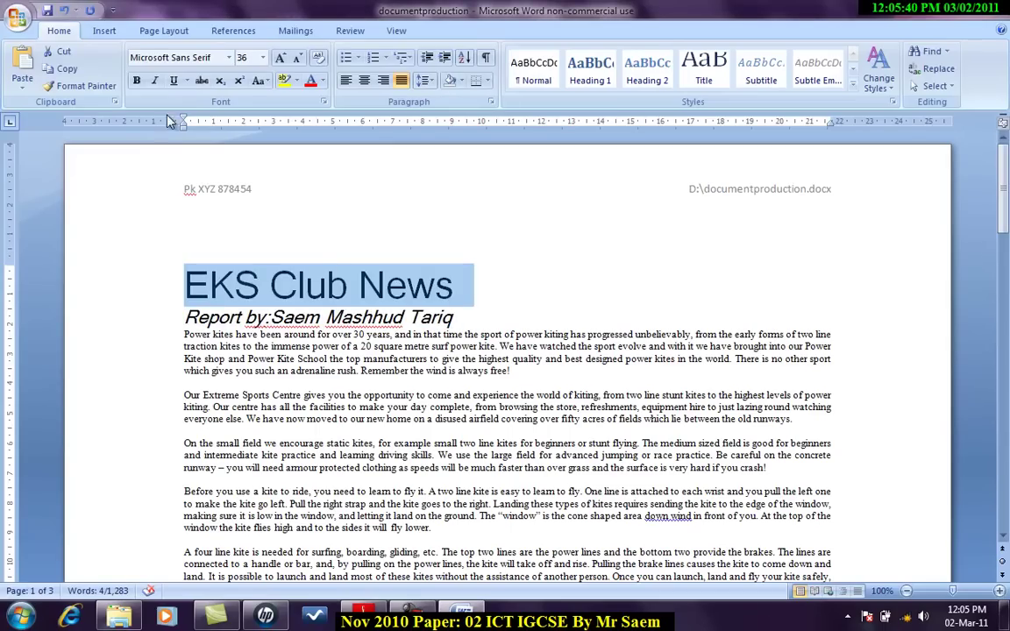
pyautogui.click(173, 80)
# Step: Right-align both the heading and the Report by subheading
pyautogui.hotkey('alt', 'Tab')
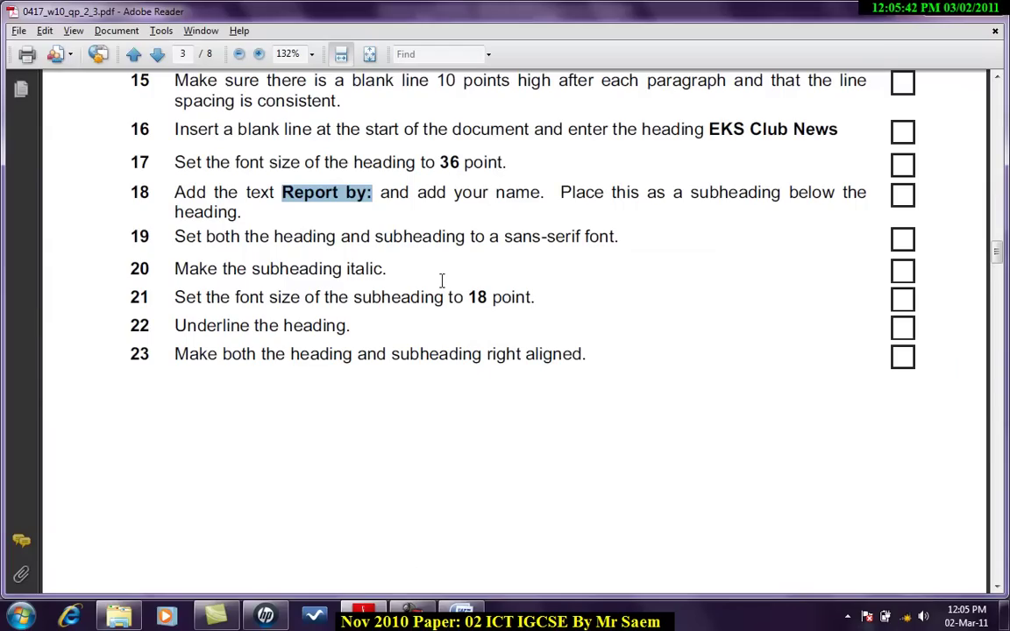
pyautogui.scroll(-2, 442, 280)
pyautogui.hotkey('alt', 'Tab')
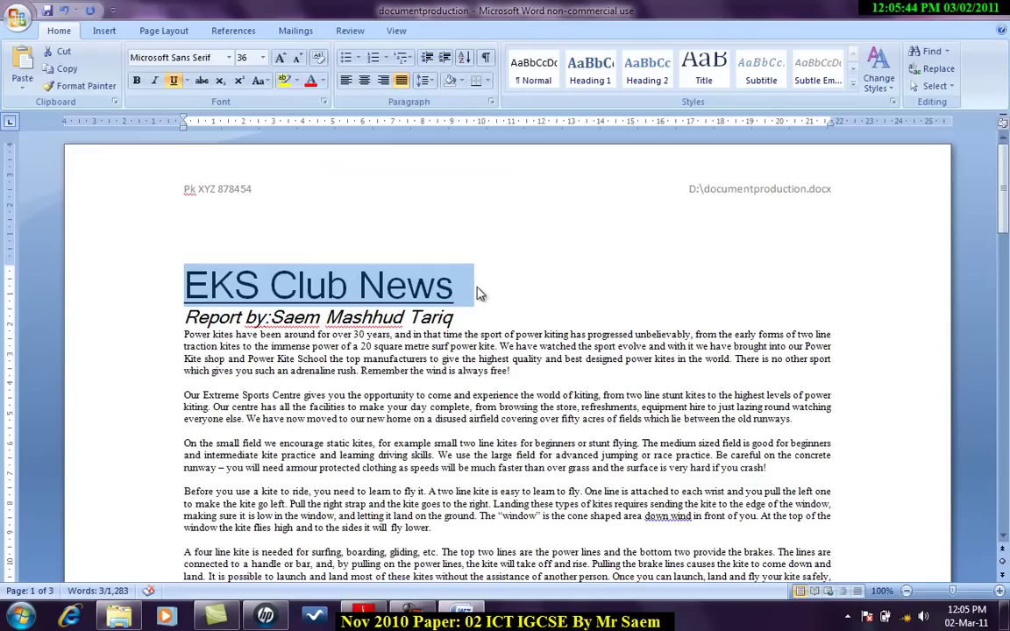
pyautogui.moveTo(453, 319); pyautogui.dragTo(182, 289)
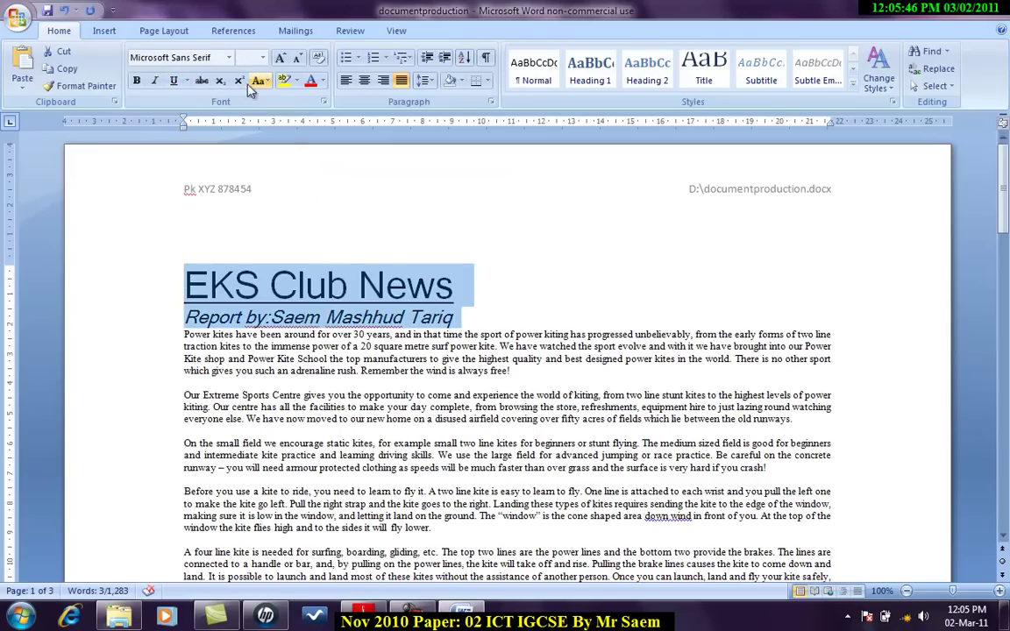
pyautogui.click(384, 80)
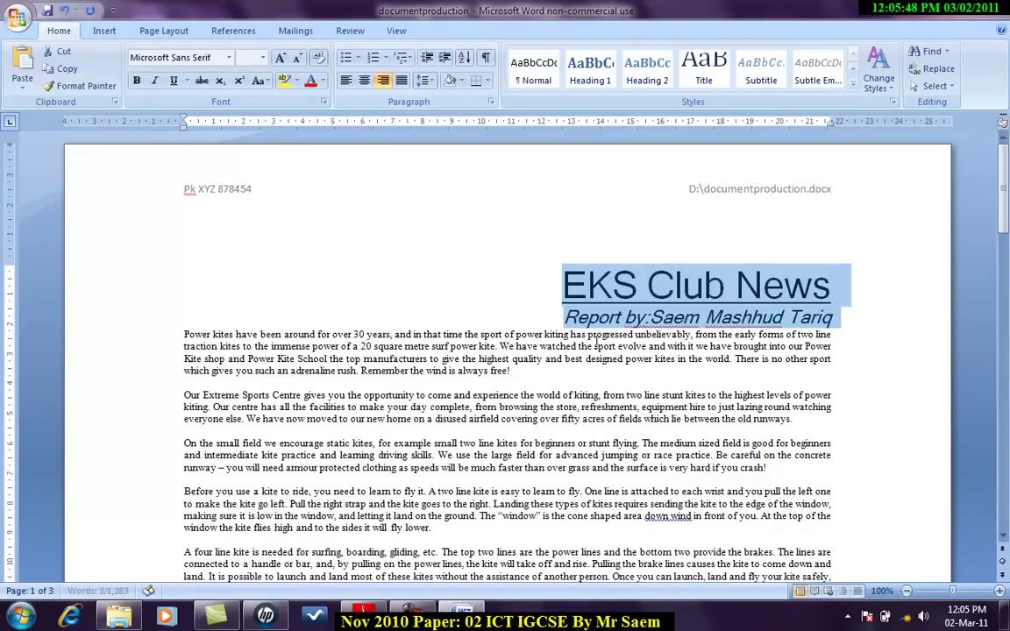
pyautogui.hotkey('alt', 'Tab')
pyautogui.scroll(-4, 597, 349)
pyautogui.scroll(-5, 594, 349)
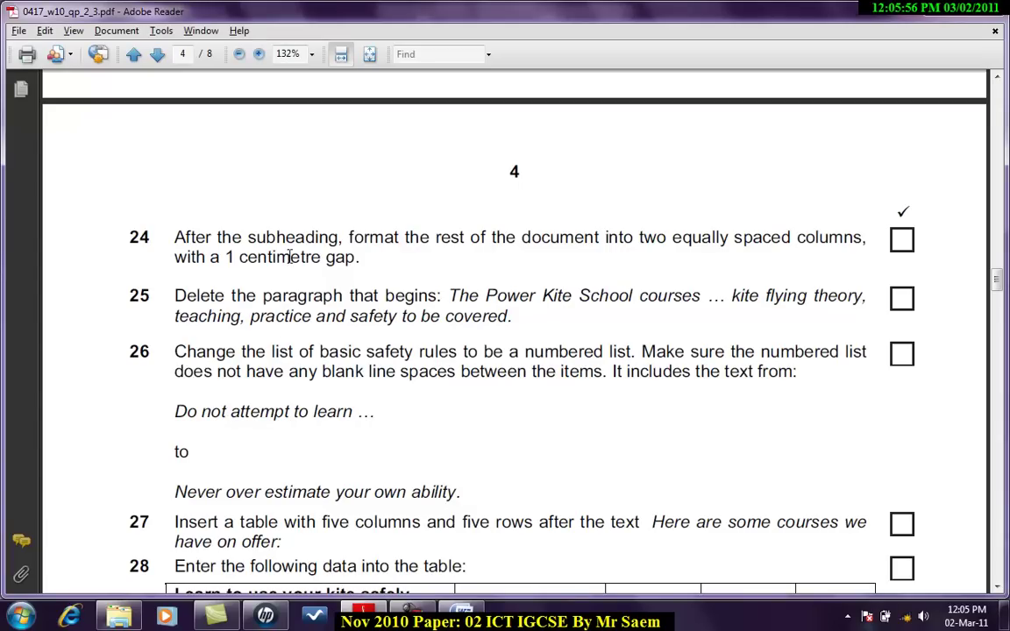
# Step: Make the text from the subheading onward two columns with 1 cm spacing, then delete the empty line above
pyautogui.hotkey('alt', 'Tab')
pyautogui.click(803, 317)
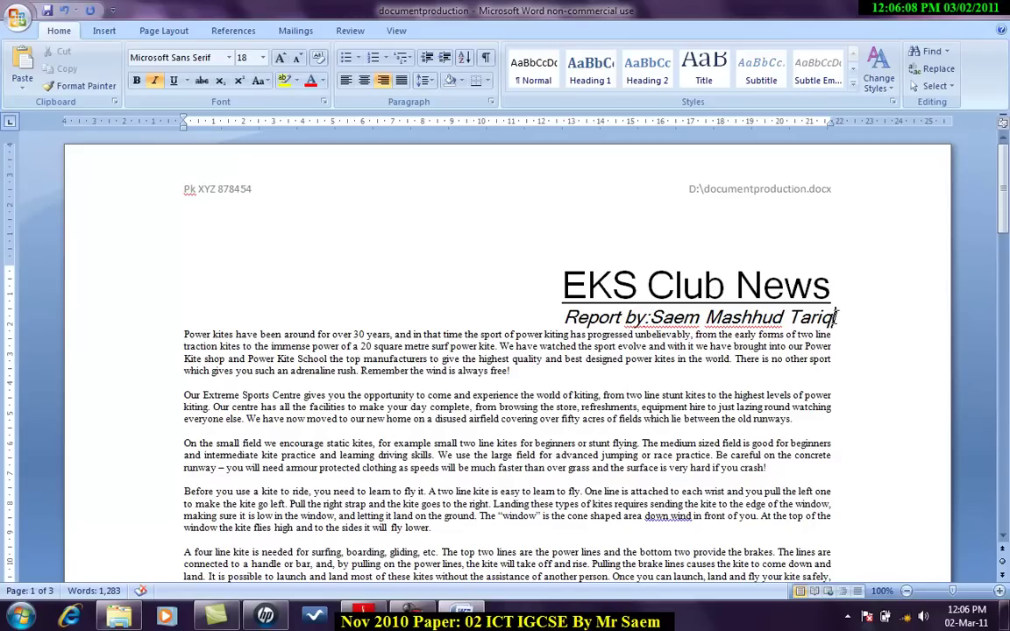
pyautogui.click(163, 30)
pyautogui.click(244, 69)
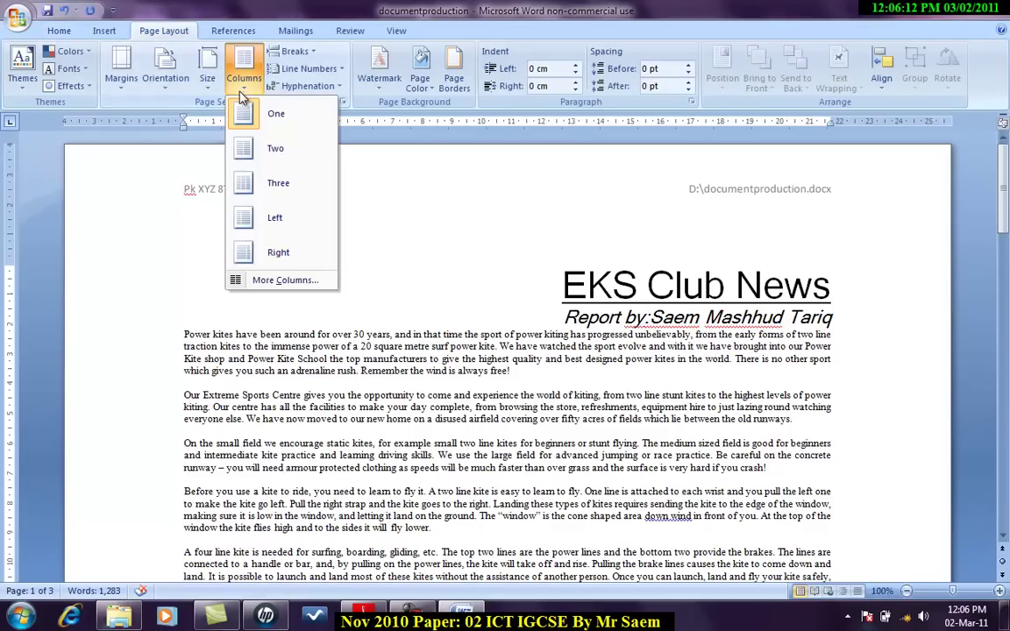
pyautogui.click(271, 280)
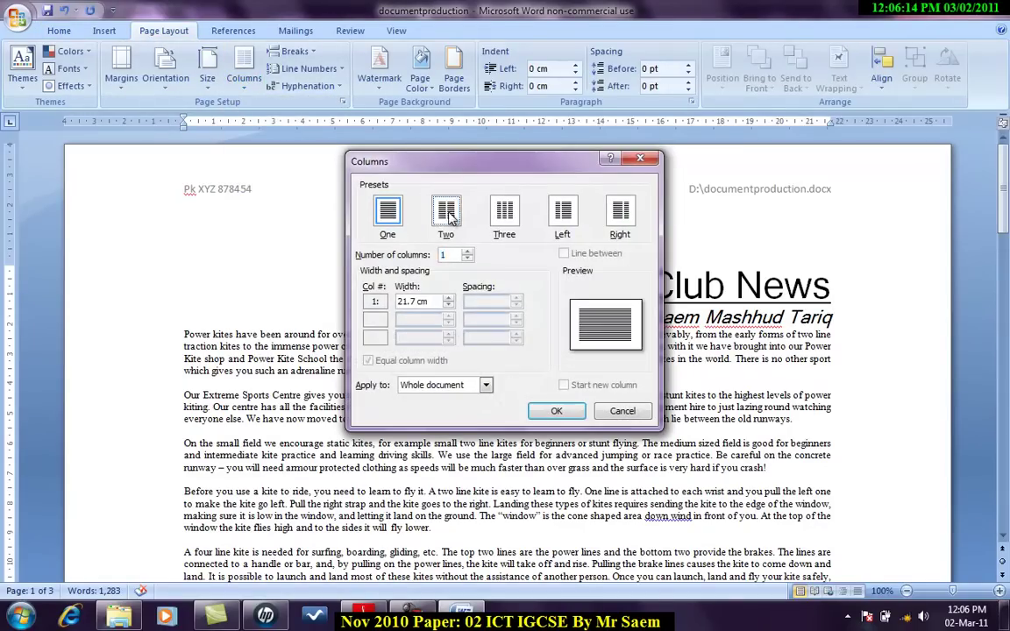
pyautogui.click(446, 213)
pyautogui.doubleClick(480, 301)
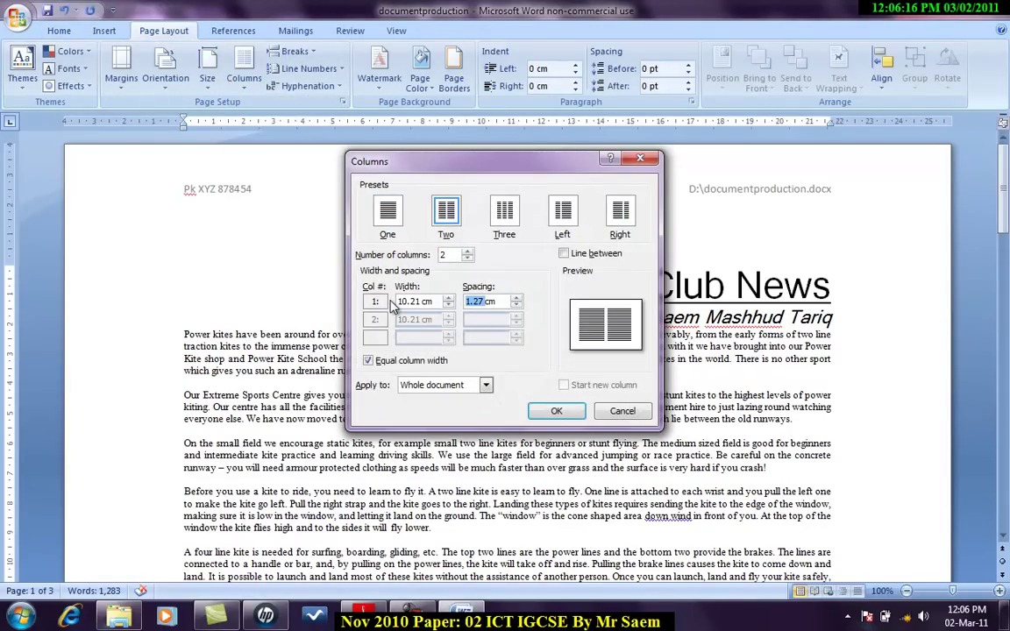
pyautogui.write('1')
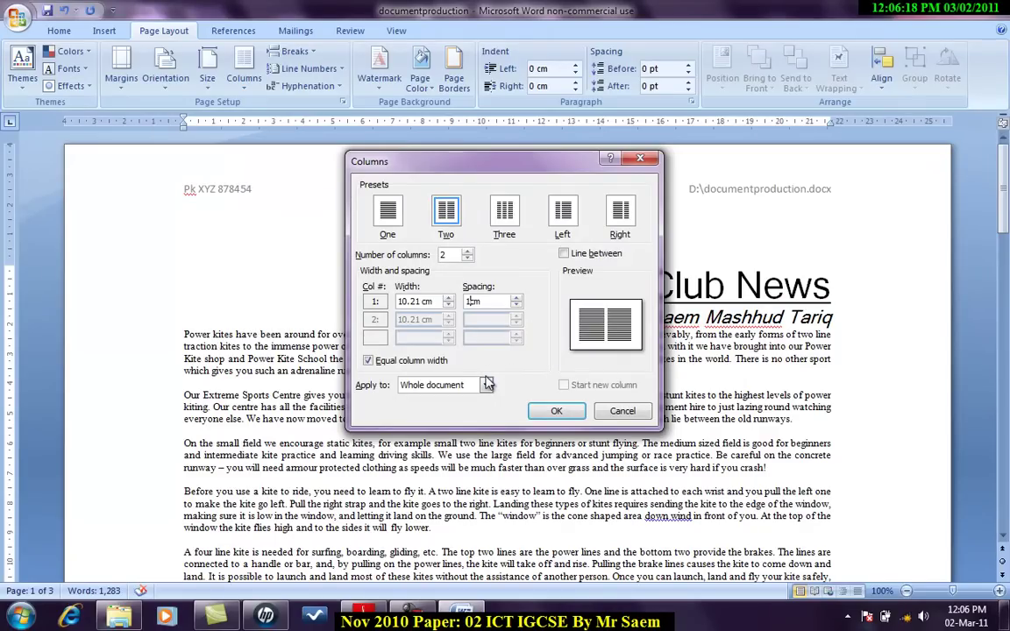
pyautogui.click(488, 385)
pyautogui.click(434, 407)
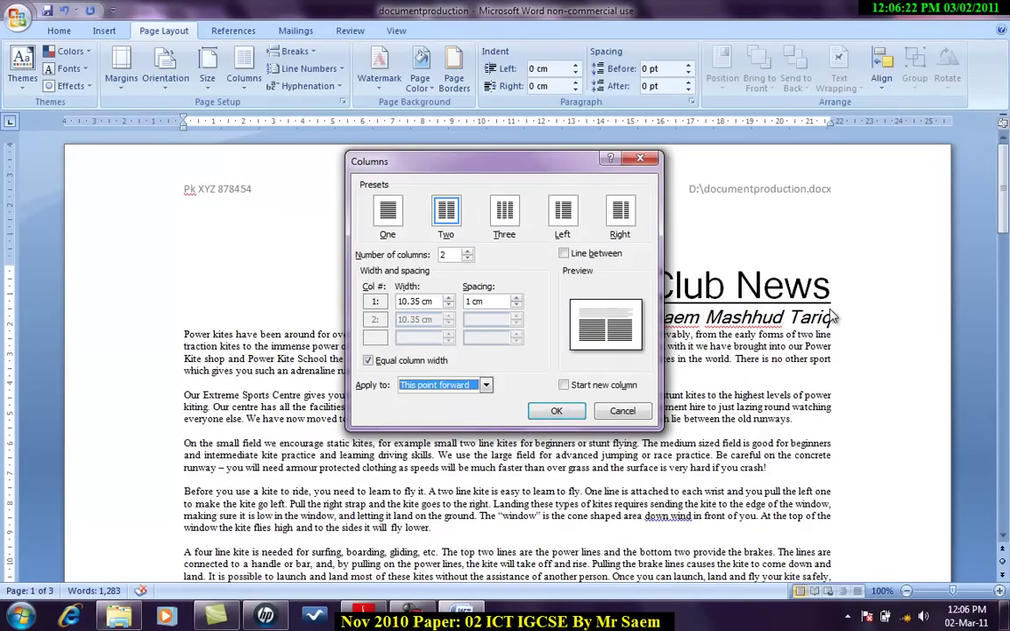
pyautogui.click(553, 410)
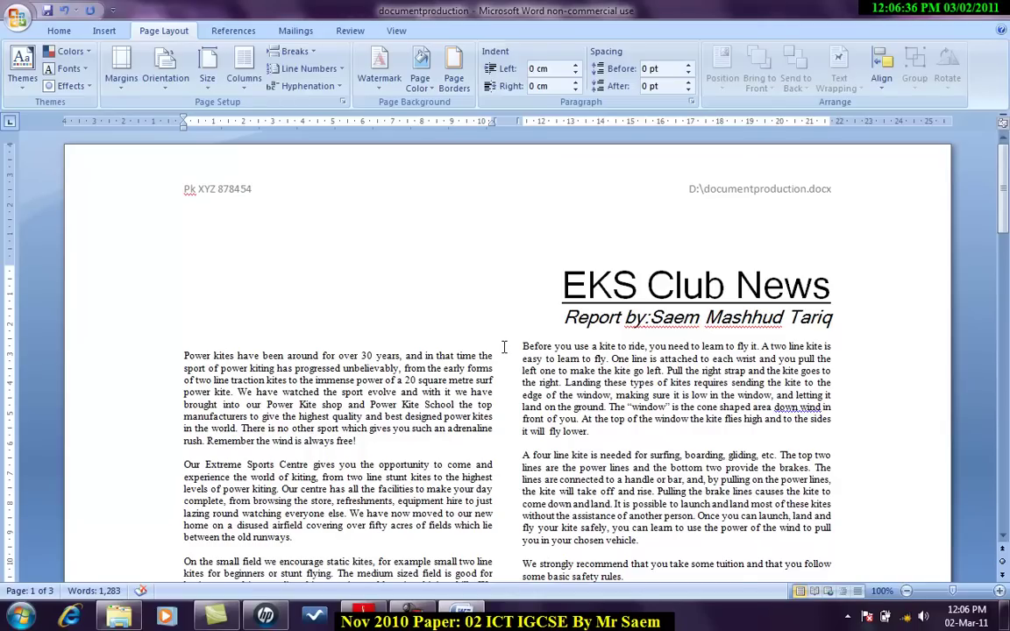
pyautogui.press('Delete')
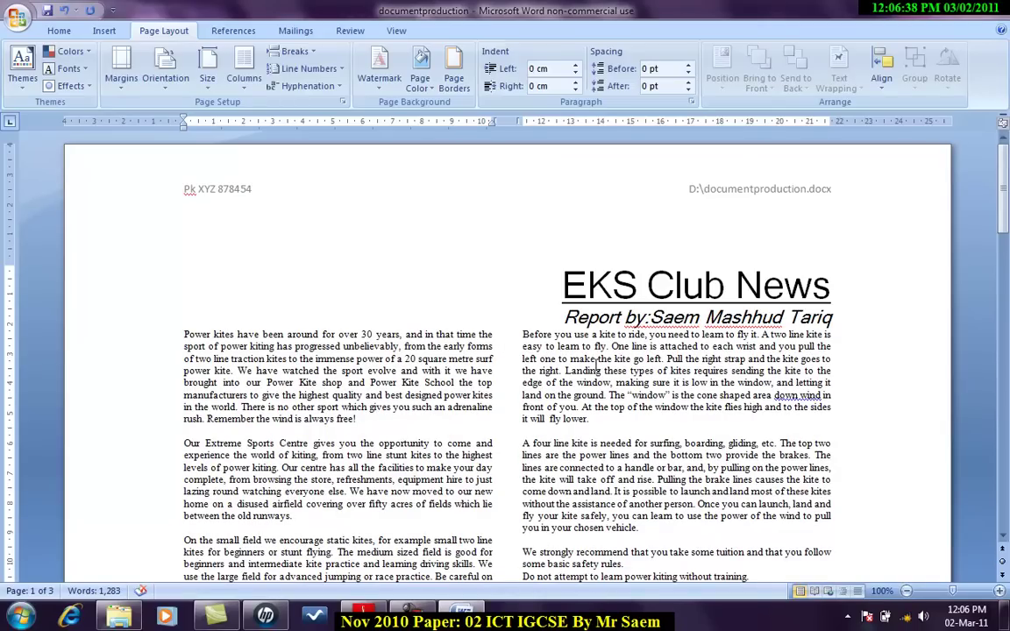
pyautogui.hotkey('alt', 'Tab')
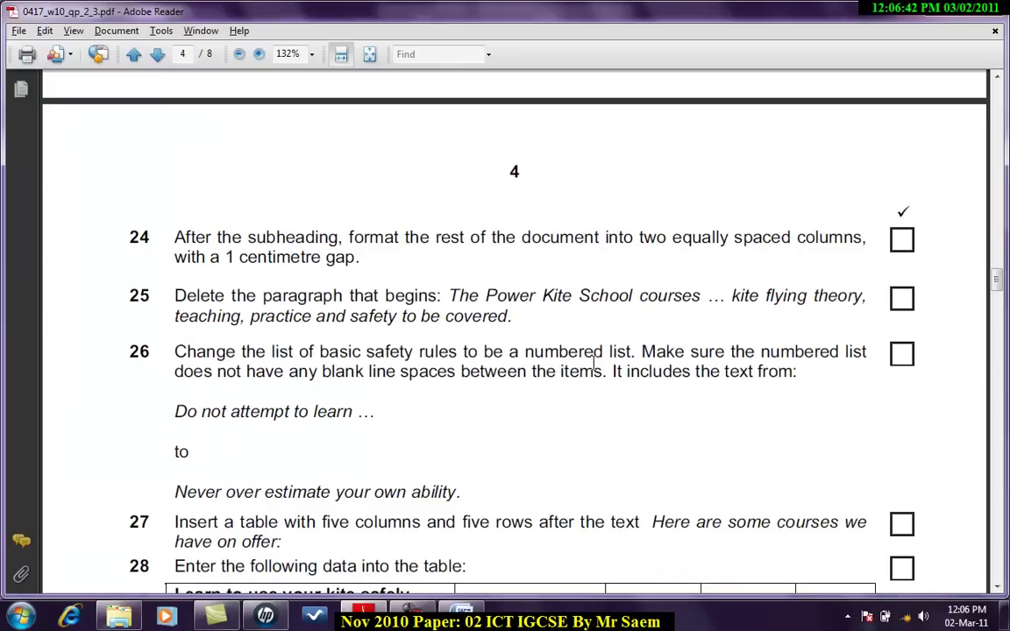
# Step: Copy 'The Power Kite School courses' from the question paper and find it in the newsletter
pyautogui.scroll(-1, 596, 369)
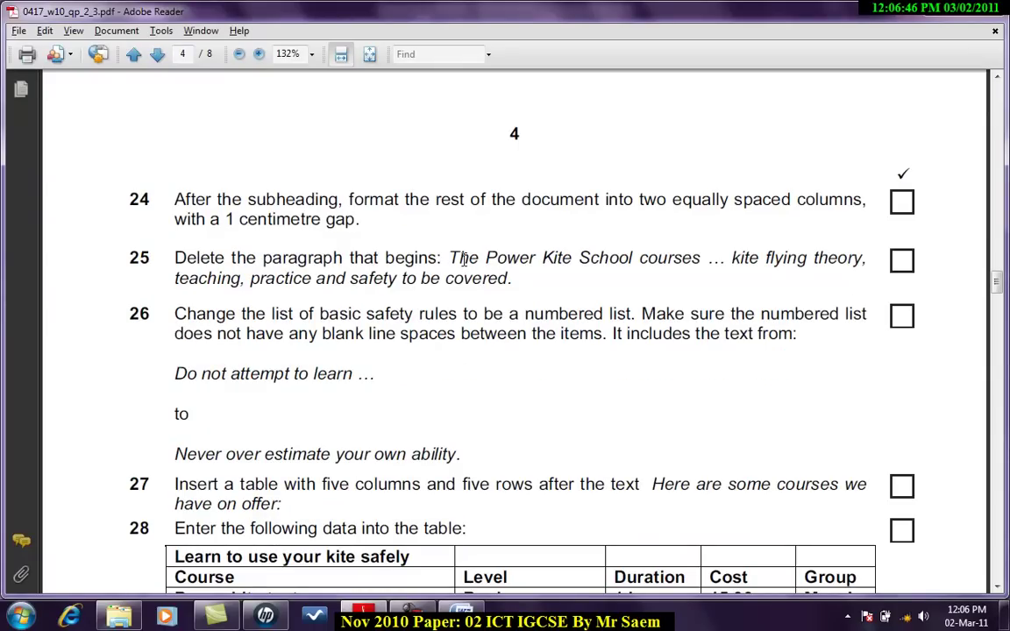
pyautogui.moveTo(453, 257); pyautogui.dragTo(660, 267)
pyautogui.hotkey('ctrl', 'c')
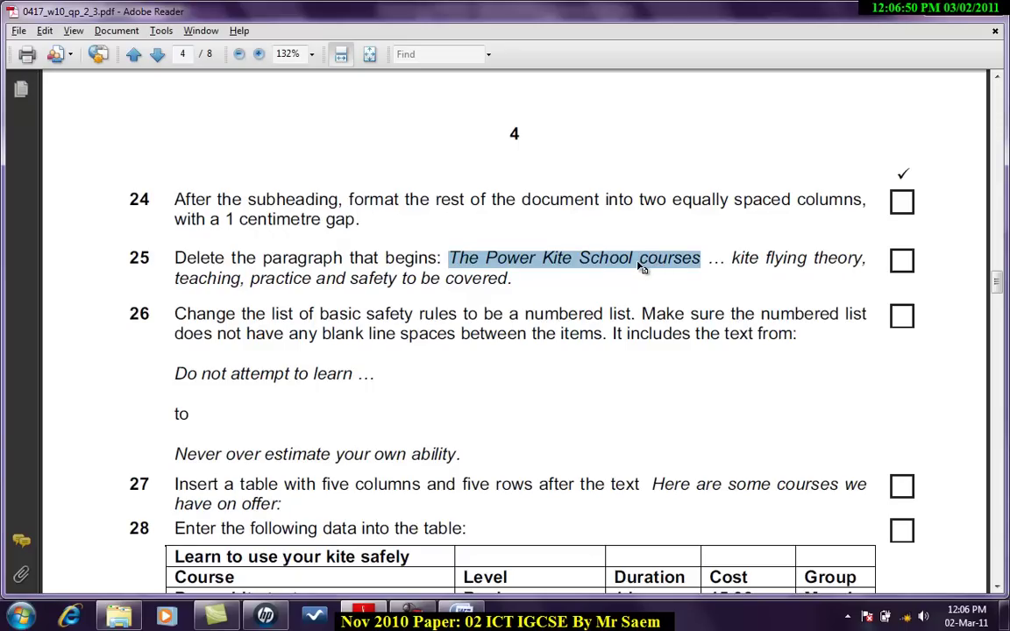
pyautogui.hotkey('alt', 'Tab')
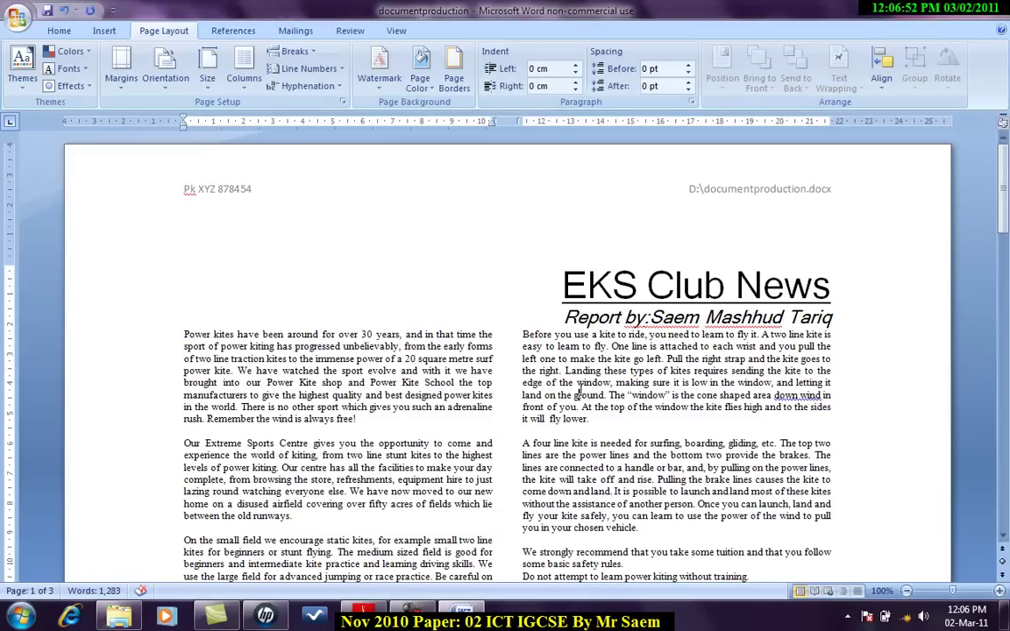
pyautogui.scroll(-1, 580, 390)
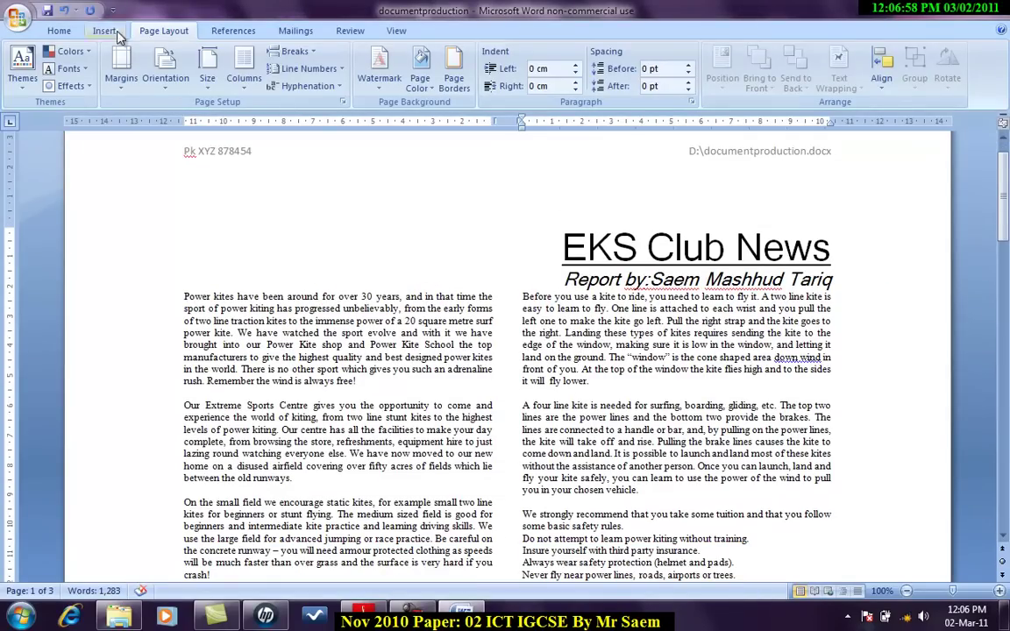
pyautogui.click(59, 30)
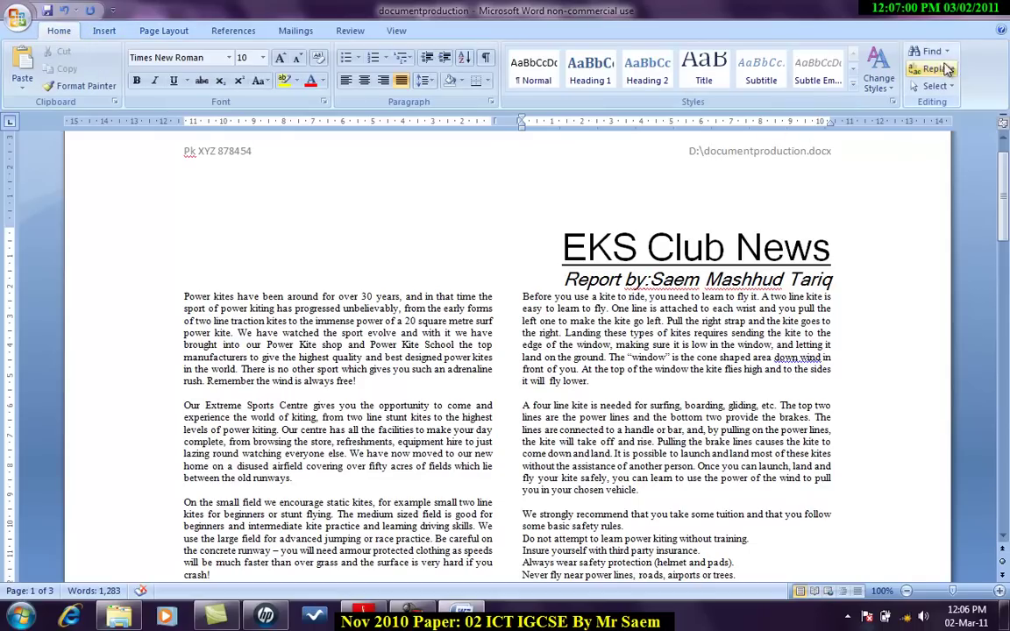
pyautogui.click(932, 51)
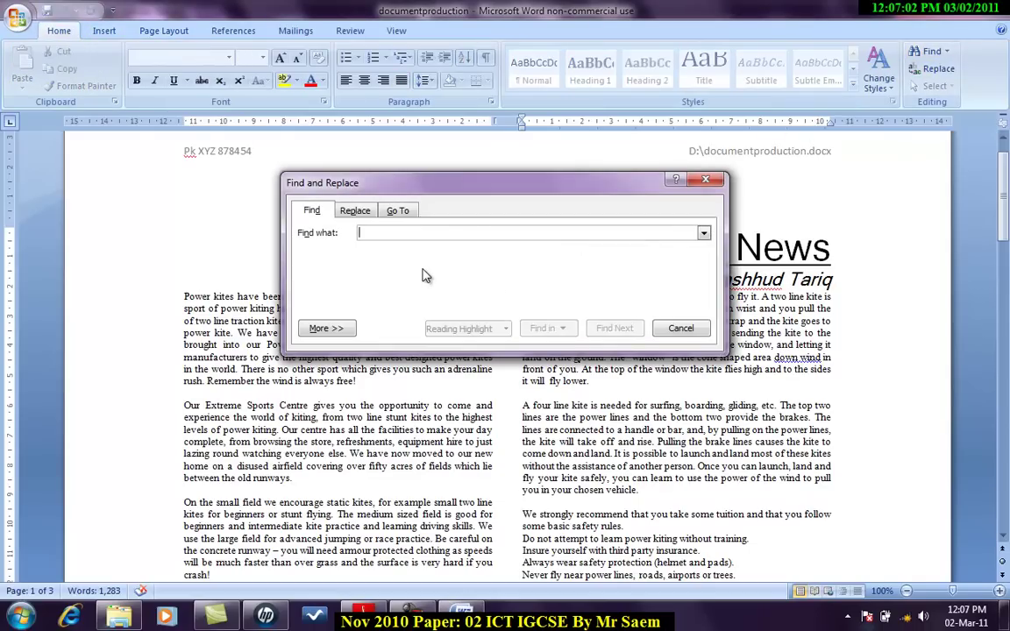
pyautogui.hotkey('ctrl', 'v')
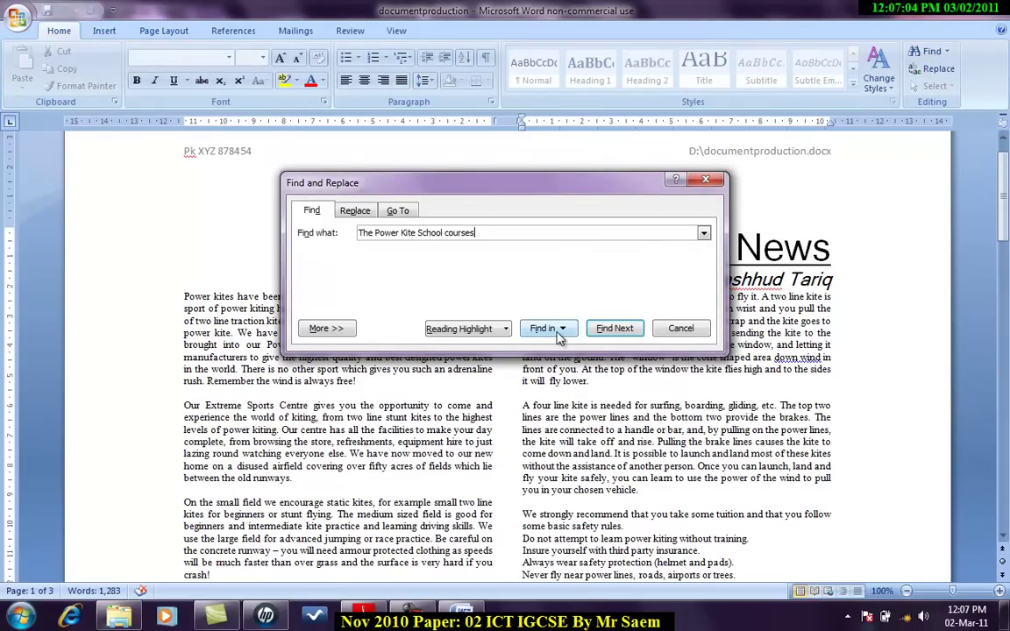
pyautogui.click(605, 329)
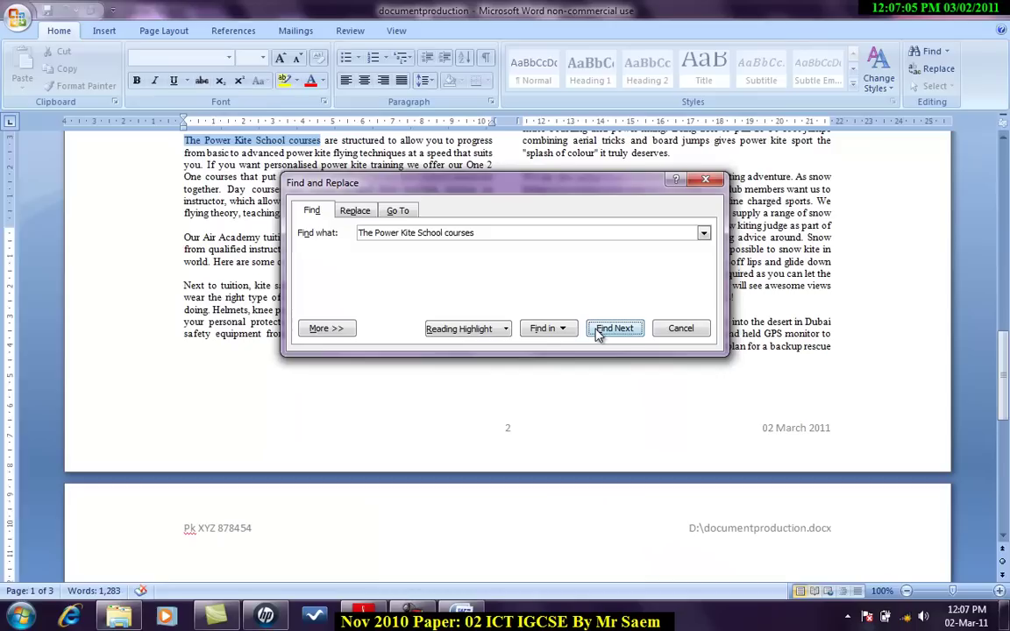
pyautogui.click(682, 328)
# Step: Cut the whole 'The Power Kite School courses' paragraph out of the newsletter
pyautogui.scroll(1, 392, 248)
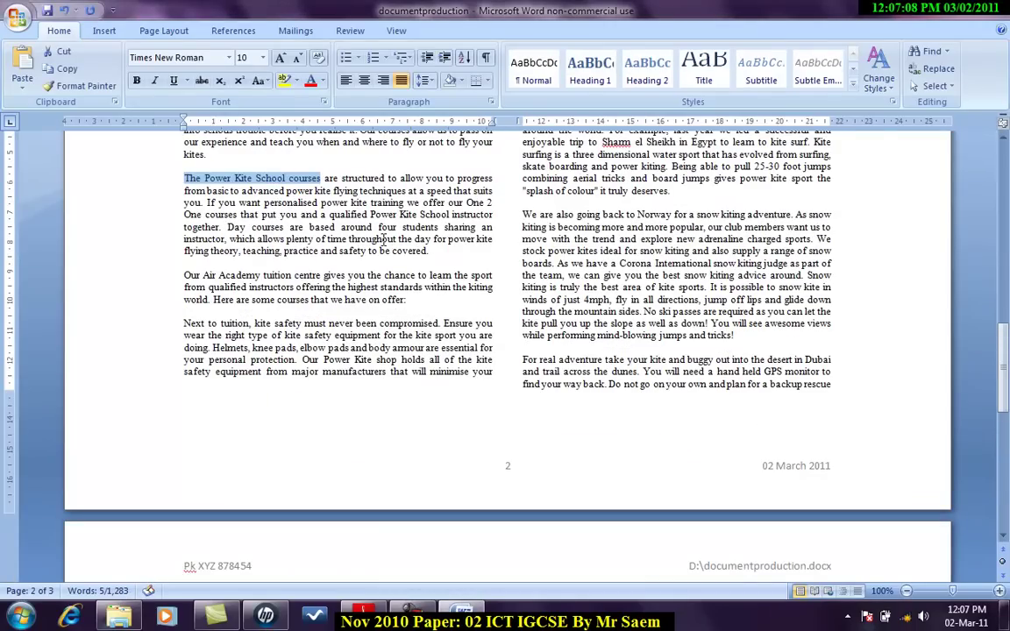
pyautogui.hotkey('alt', 'Tab')
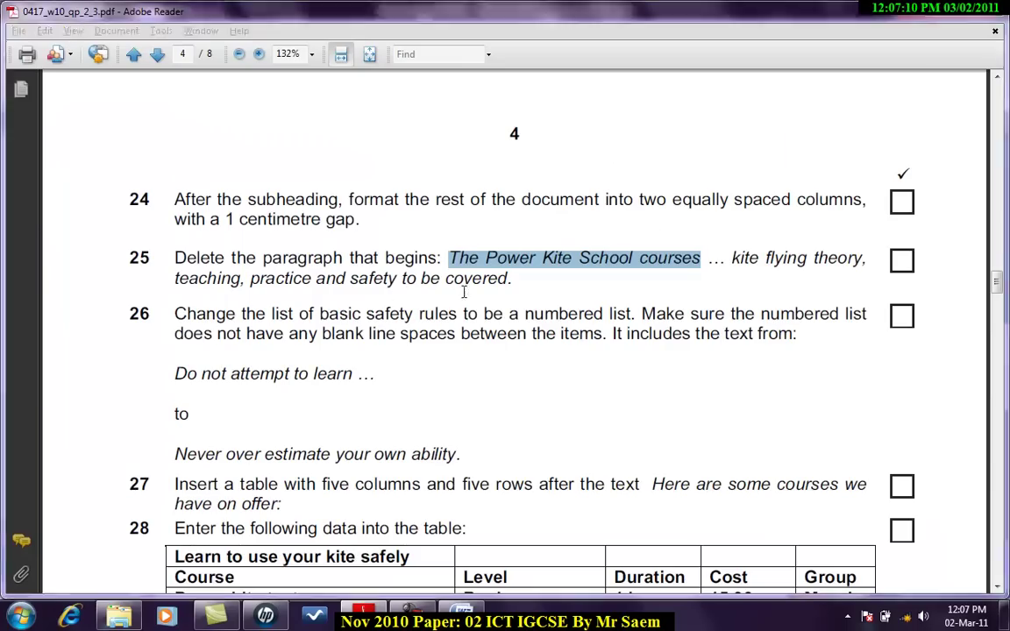
pyautogui.hotkey('alt', 'Tab')
pyautogui.doubleClick(136, 180)
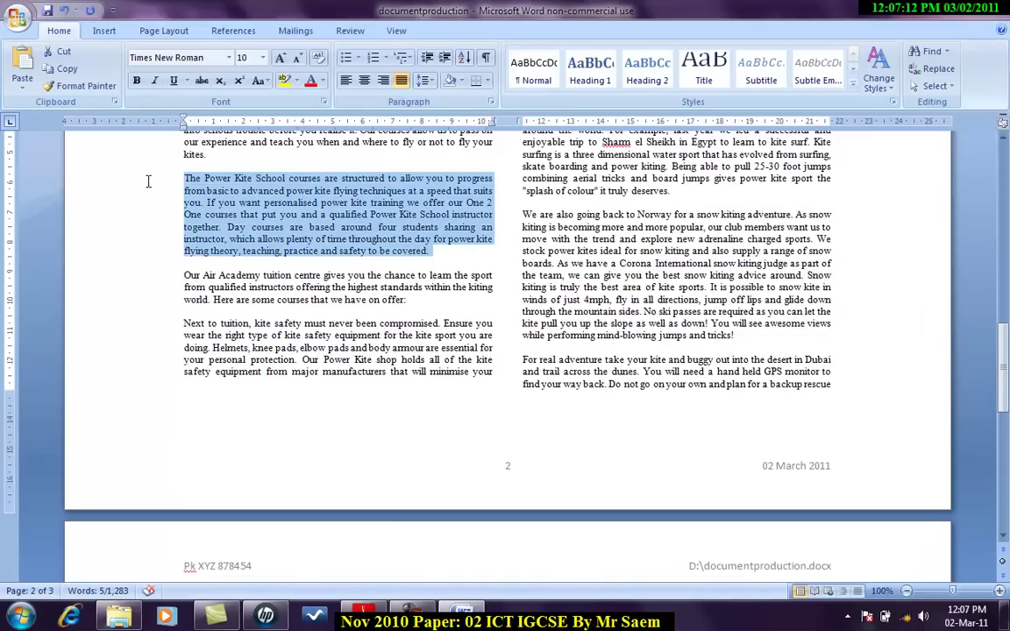
pyautogui.rightClick(224, 226)
pyautogui.click(256, 228)
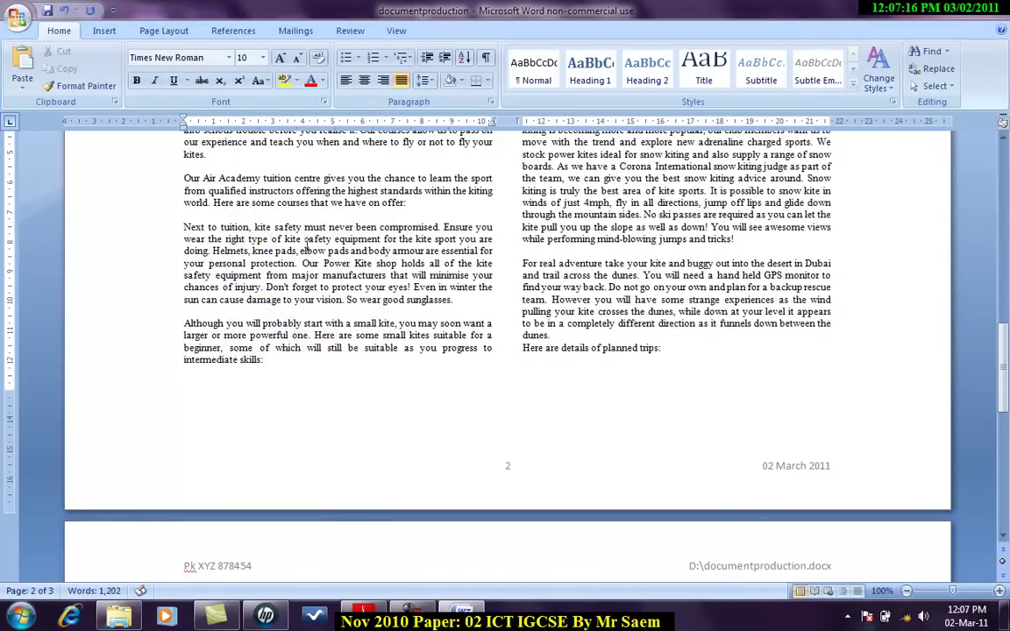
pyautogui.hotkey('alt', 'Tab')
# Step: Scroll the question paper to show question 29 and the page 4 course table
pyautogui.scroll(-3, 456, 351)
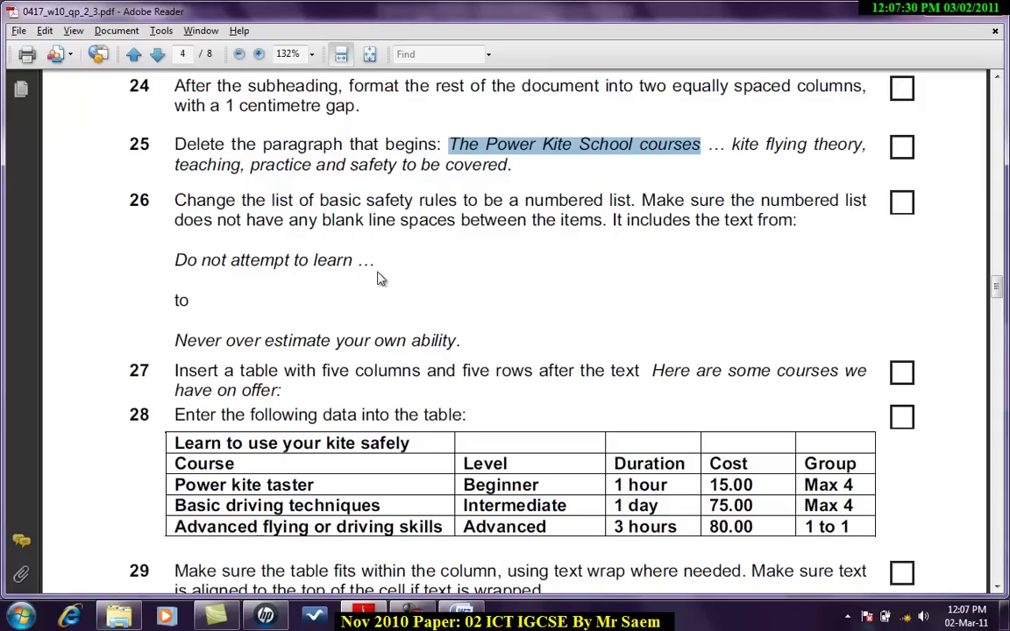
pyautogui.hotkey('alt', 'Tab')
pyautogui.hotkey('alt', 'Tab')
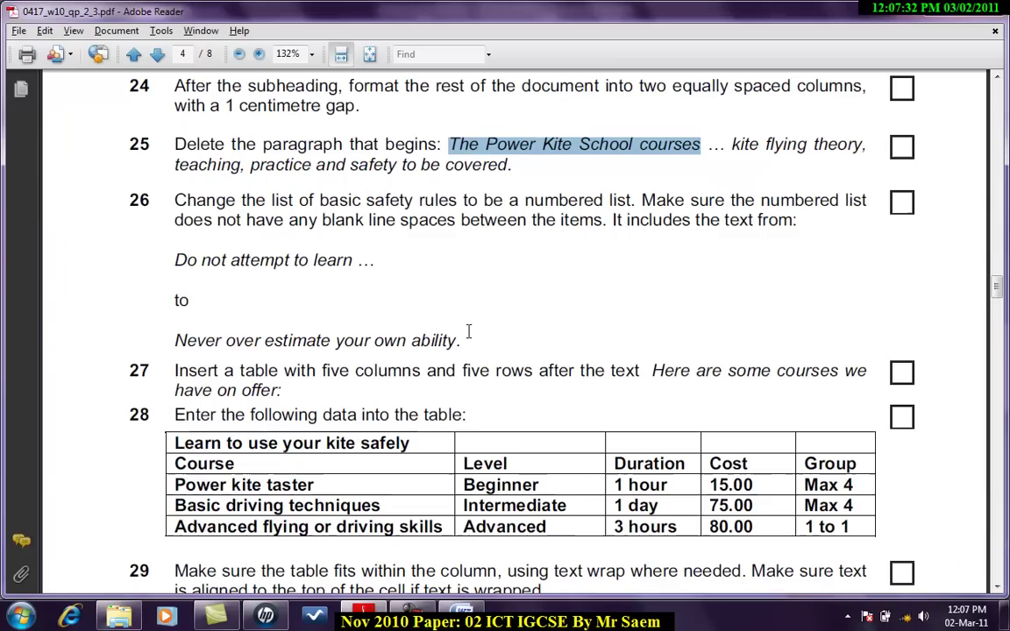